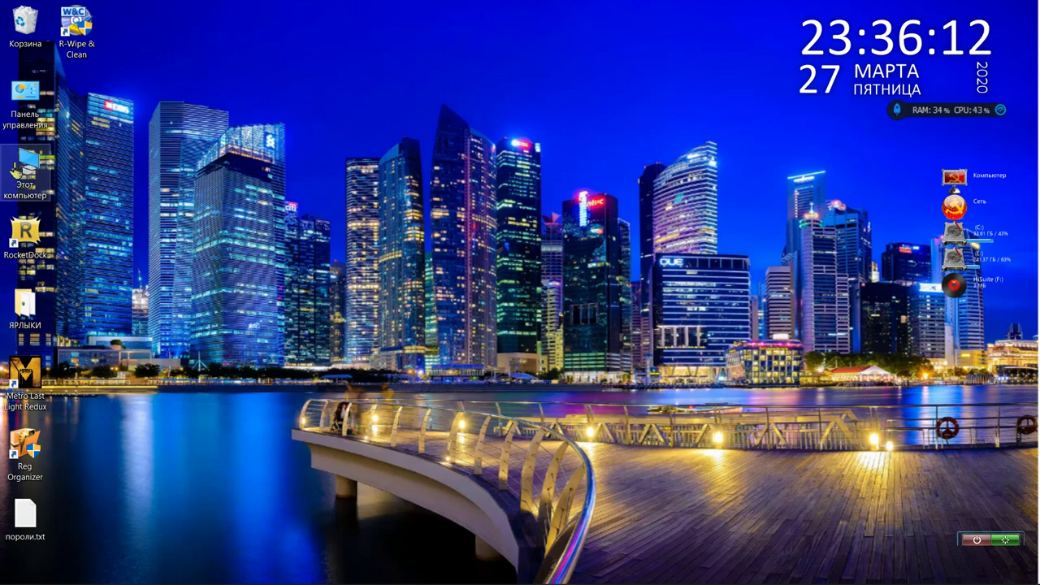
Open the ЗАГРУЗКА folder on local disk E: and select the 3uTools_v2.38.010_Setup_.exe installer.
double_click(25, 168)
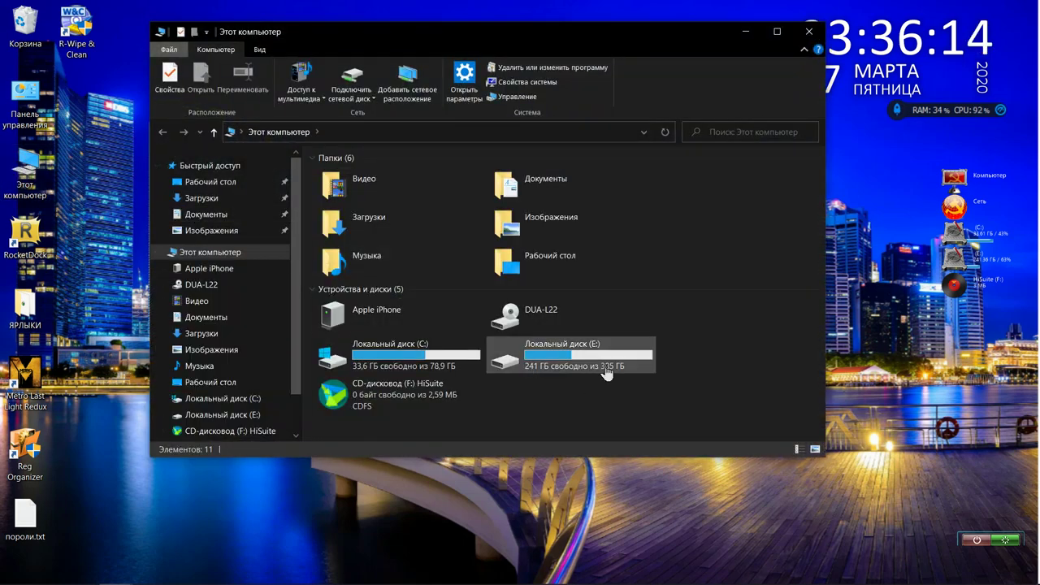
double_click(551, 369)
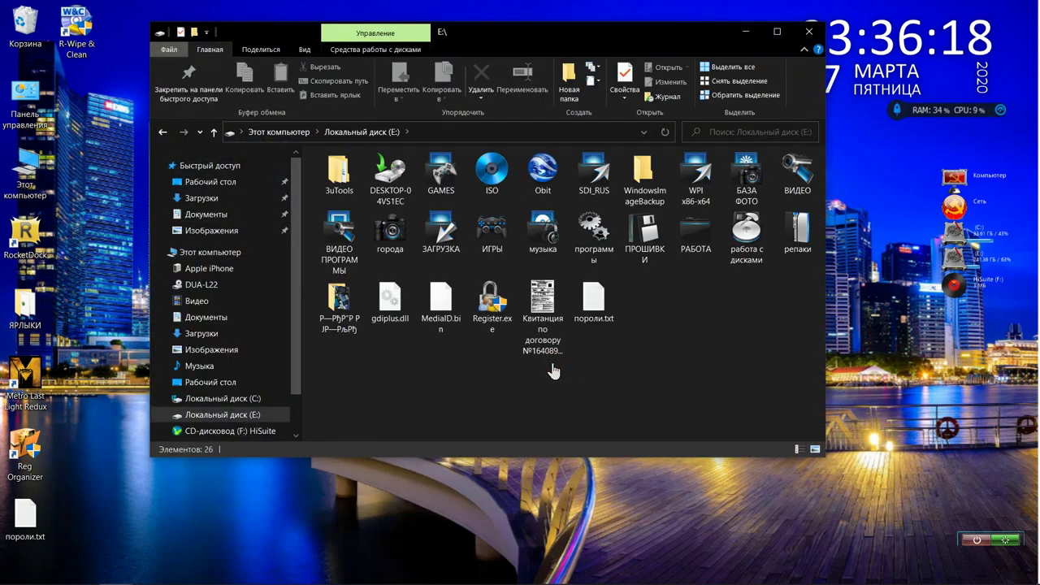
double_click(446, 235)
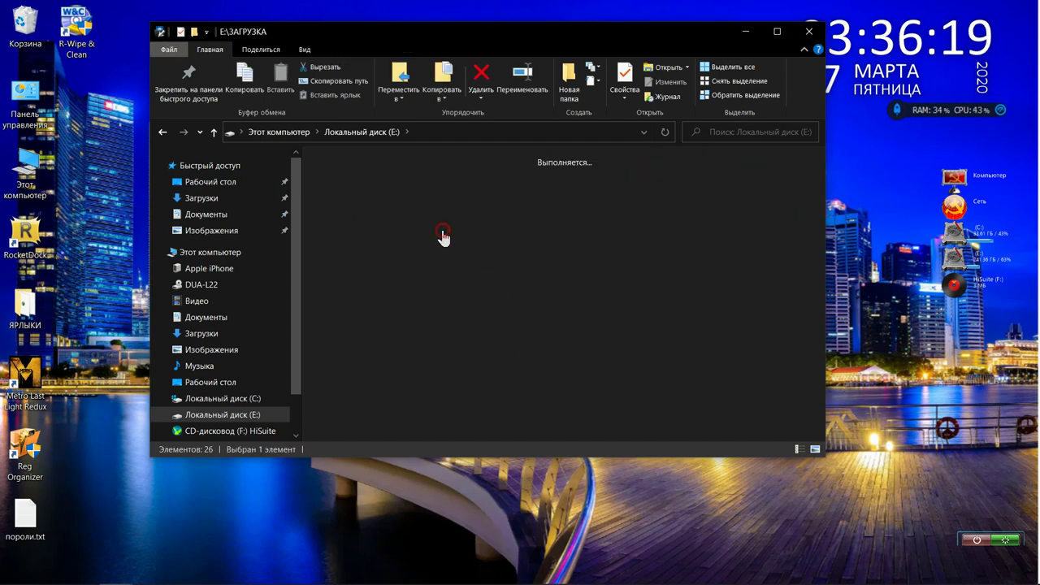
click(689, 214)
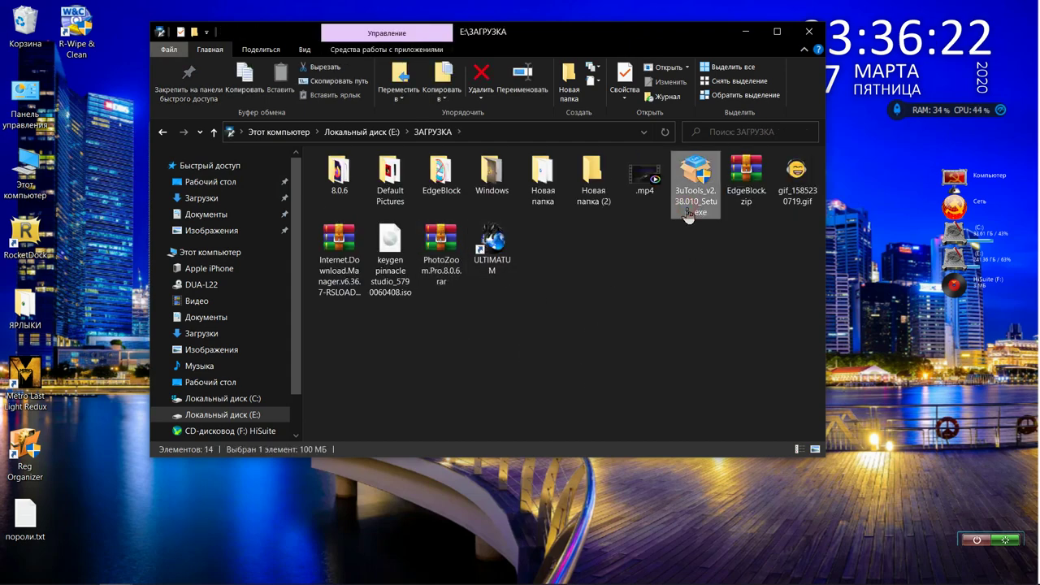
right_click(697, 202)
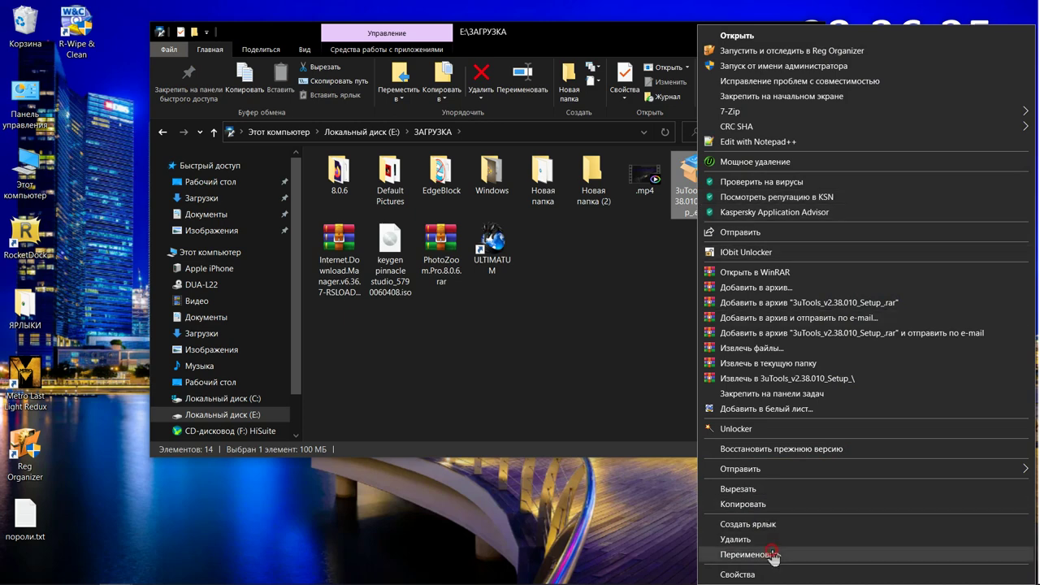
click(772, 556)
click(697, 348)
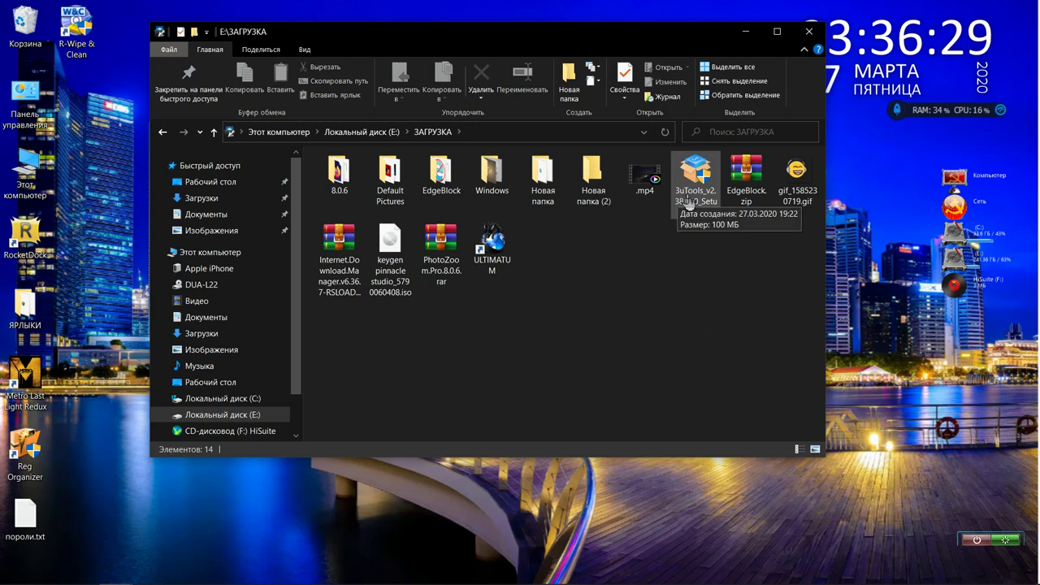
Run the 3uTools setup file and install the program in C:\Program Files (x86)\3uTools\ with E:\3uTools as the data folder.
click(696, 180)
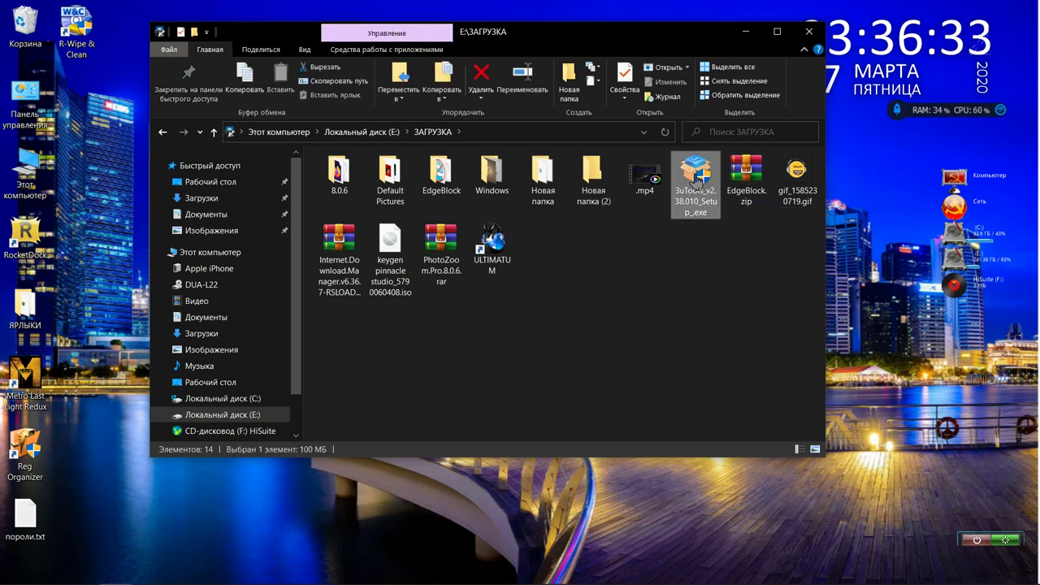
double_click(696, 180)
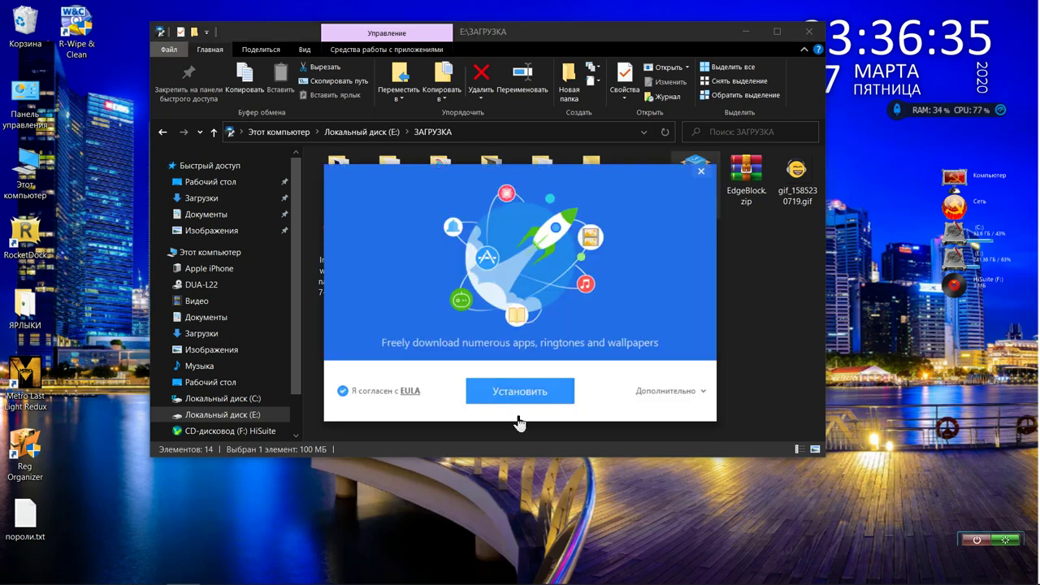
click(688, 391)
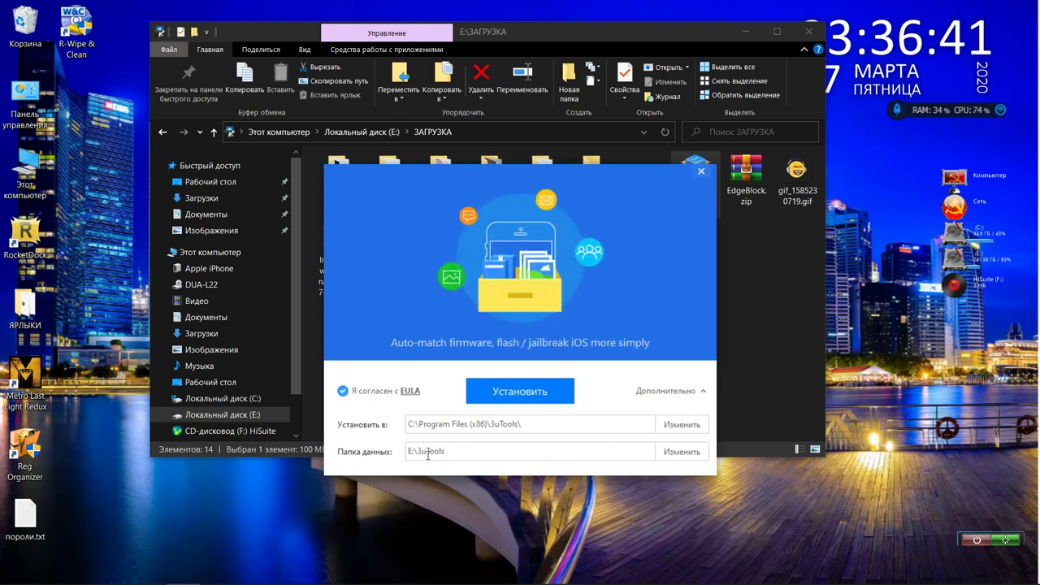
click(521, 395)
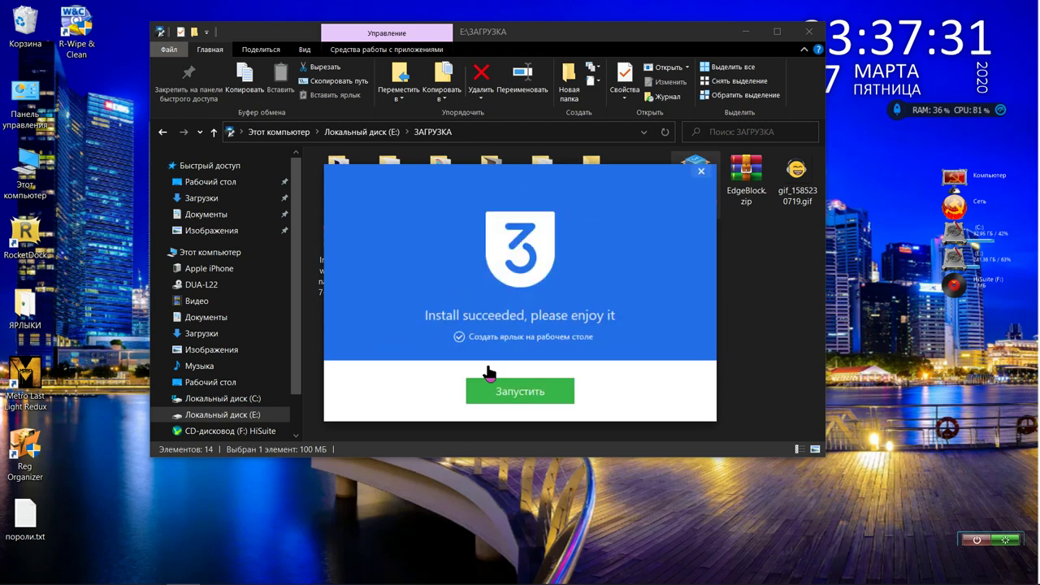
Launch 3uTools in place of the folder window and dismiss its connection reminder with the option not to be reminded again.
click(522, 399)
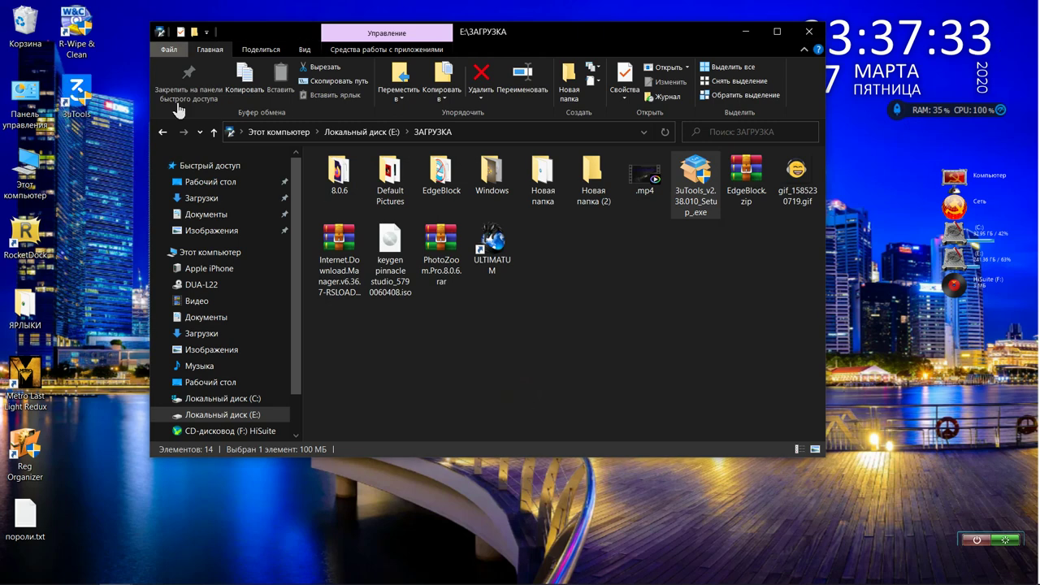
click(809, 31)
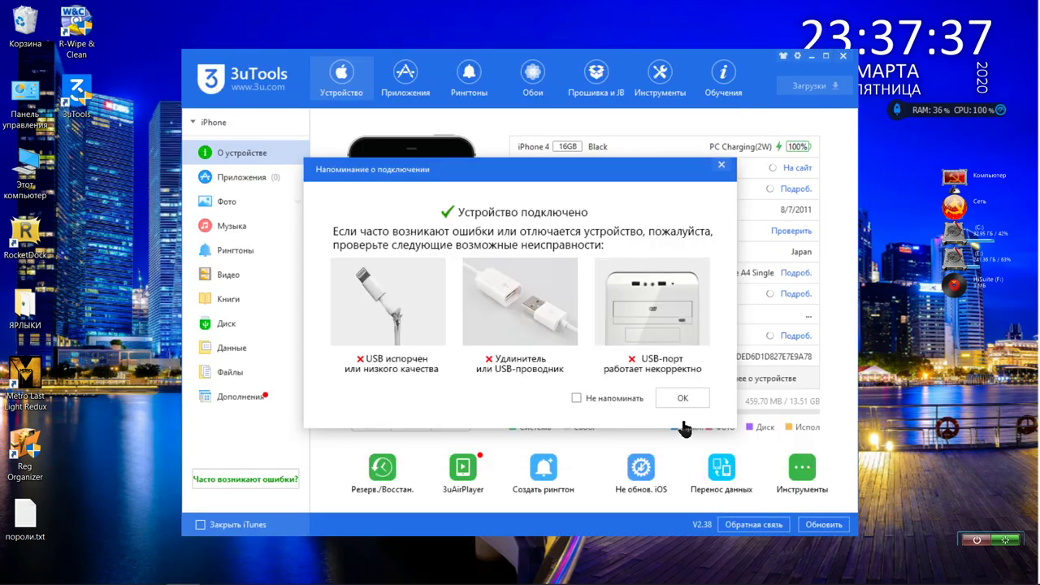
click(577, 399)
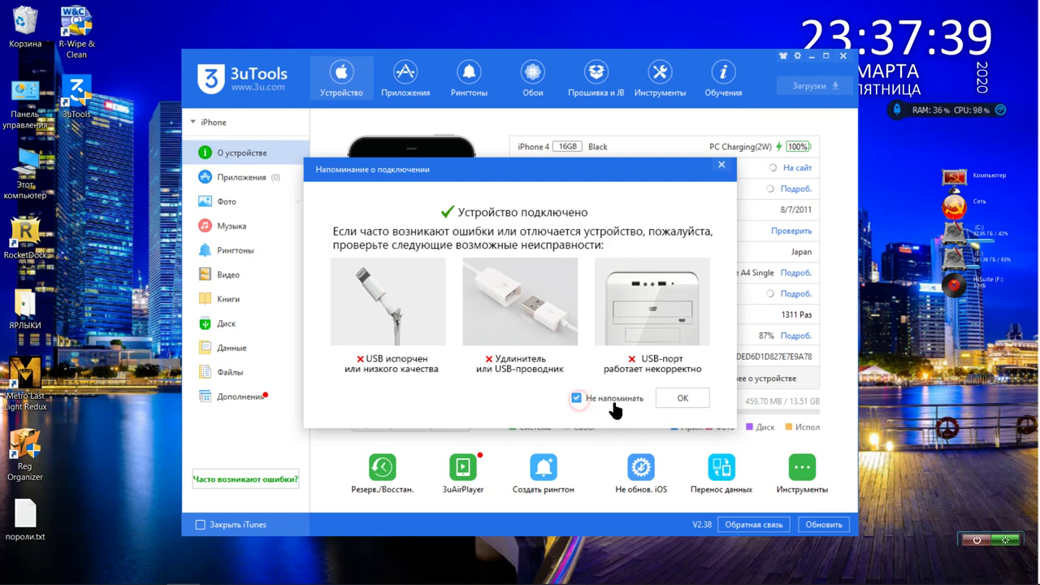
click(679, 400)
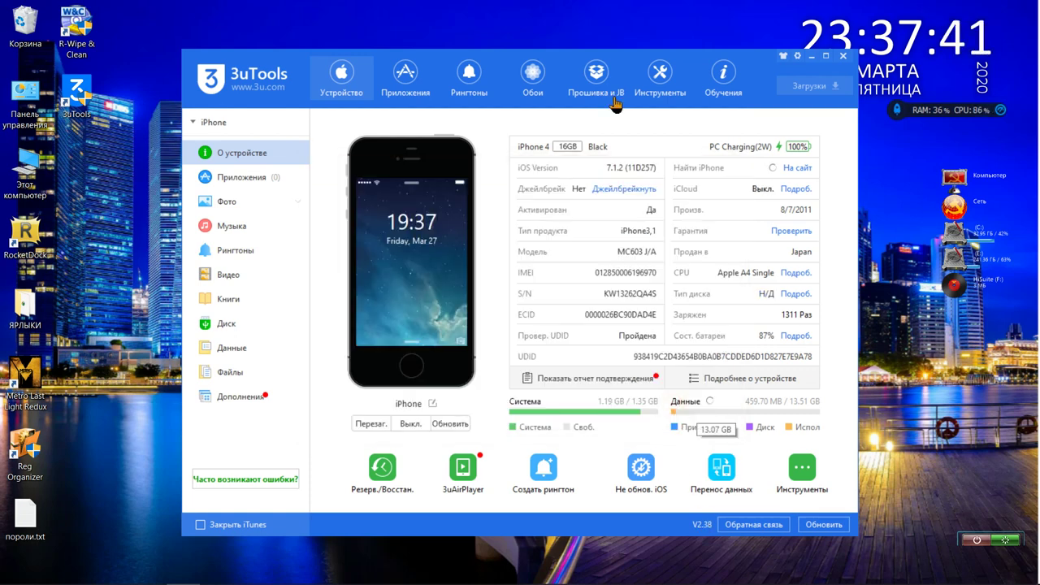
drag(619, 62, 590, 37)
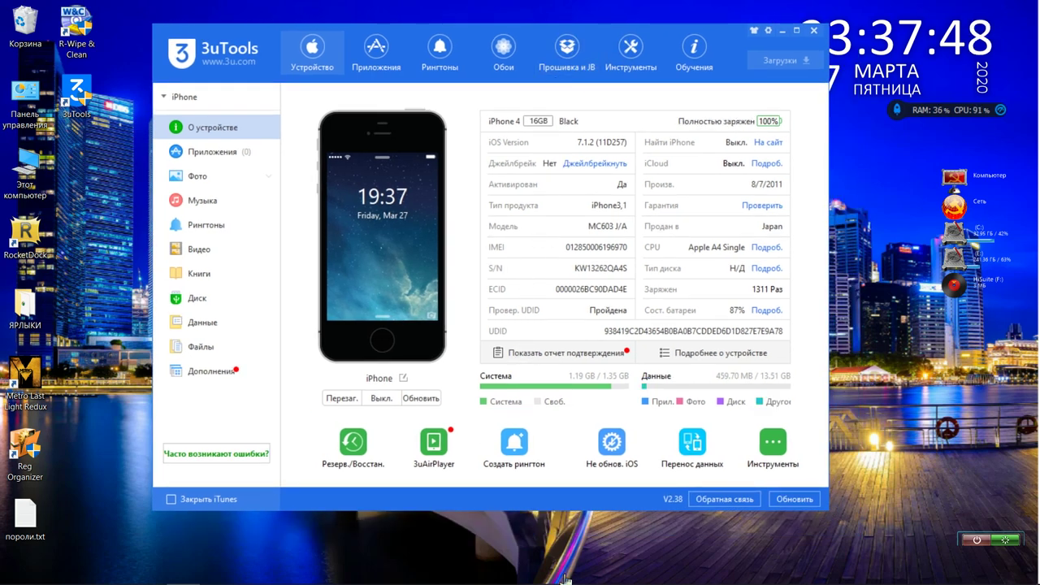
Look through the device's extra tools, the apps, ringtones, wallpapers, firmware, toolbox and tutorial sections, and the settings options.
click(202, 379)
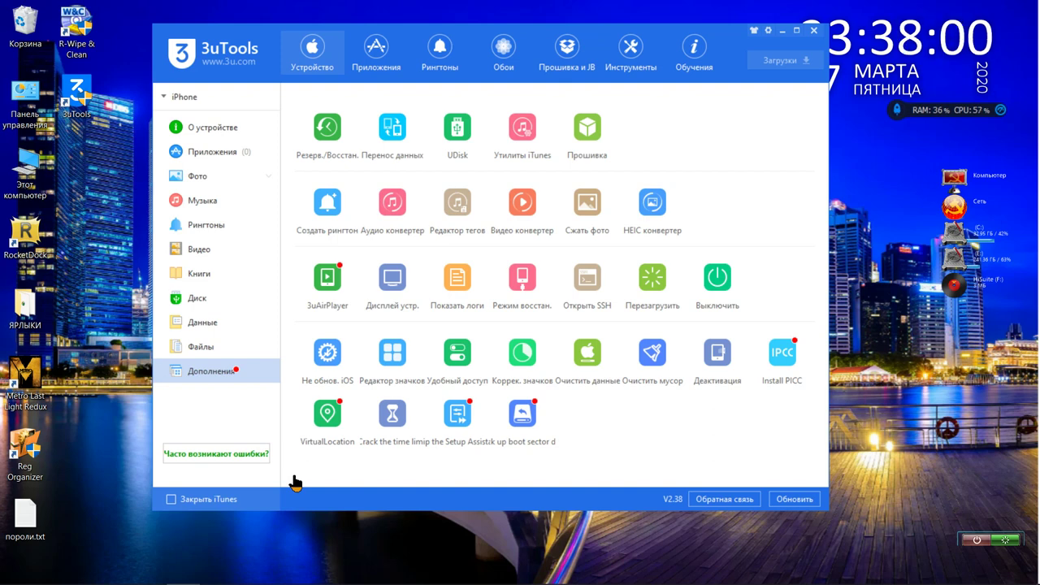
click(376, 53)
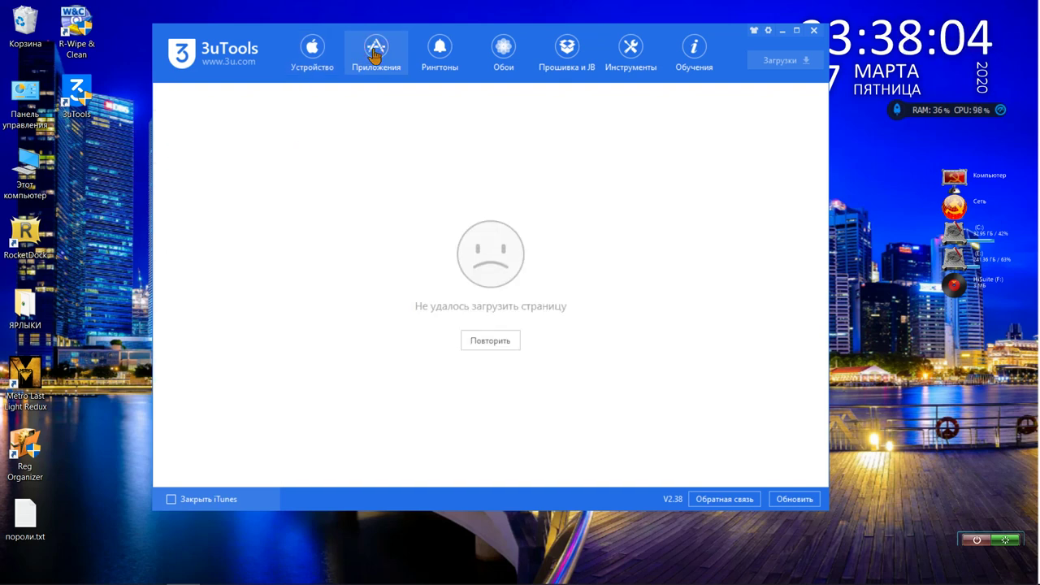
click(457, 54)
click(504, 48)
click(566, 49)
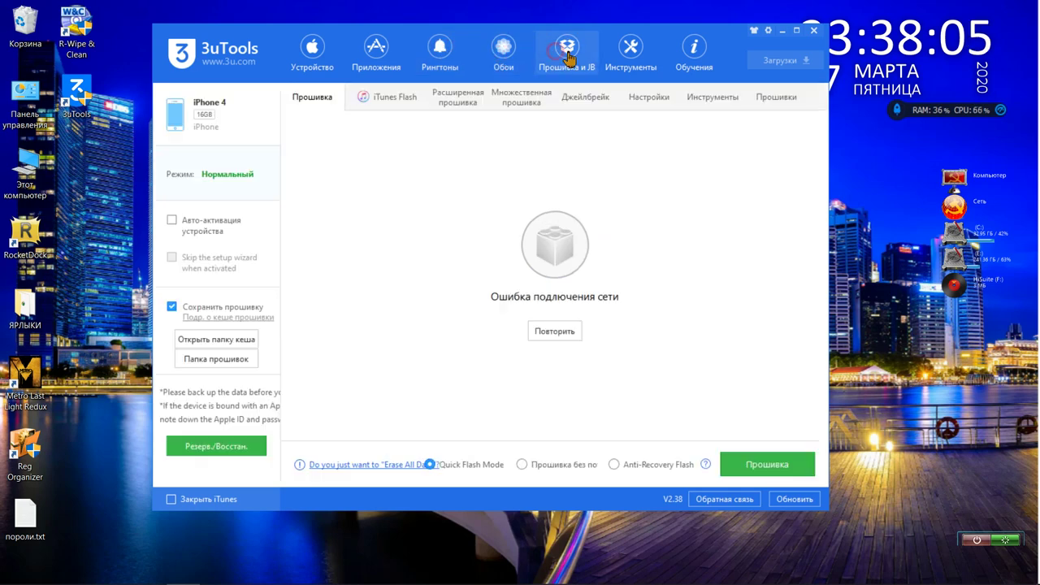
click(631, 50)
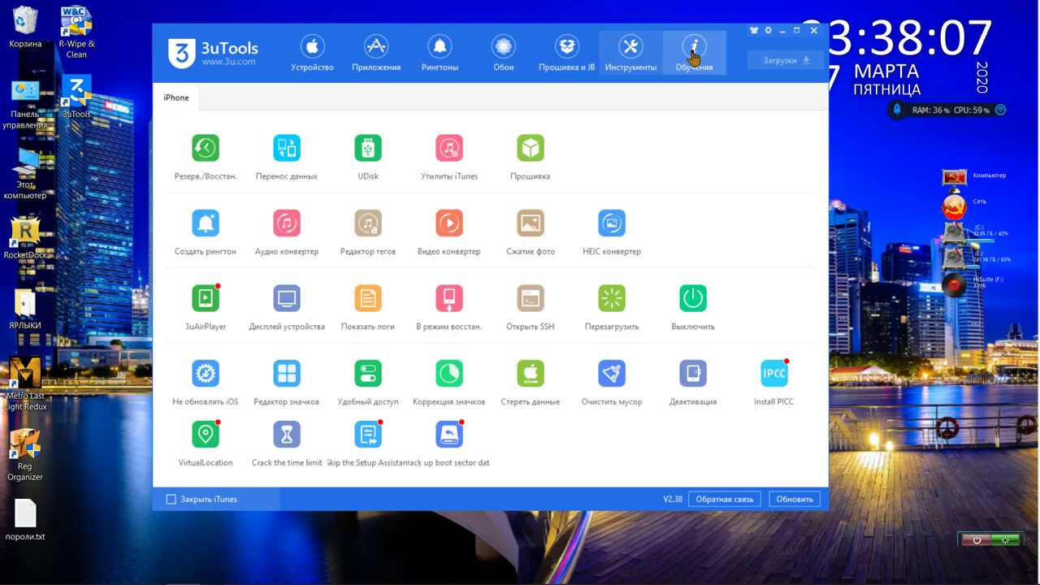
click(693, 55)
click(767, 32)
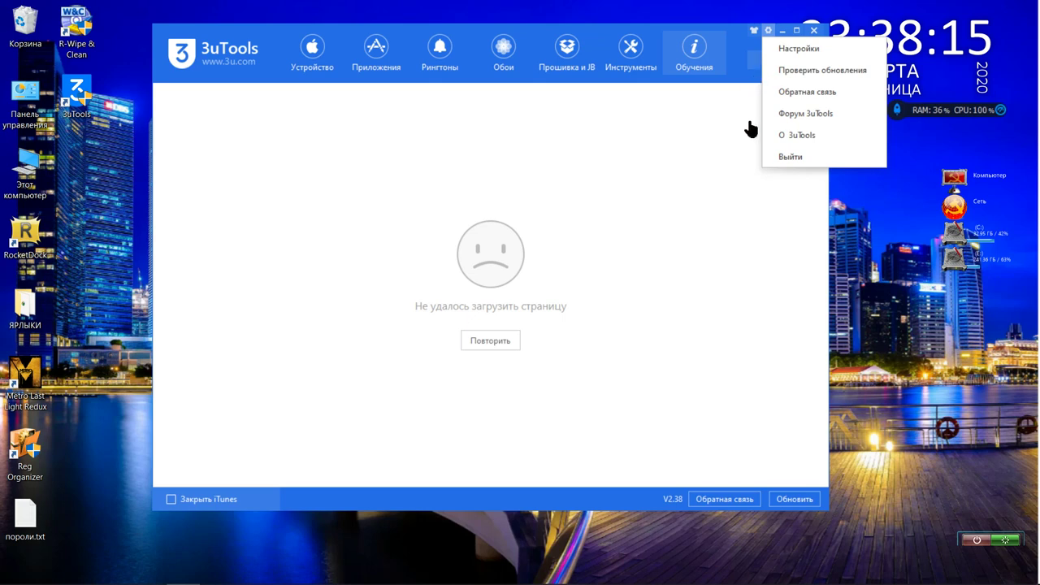
click(313, 67)
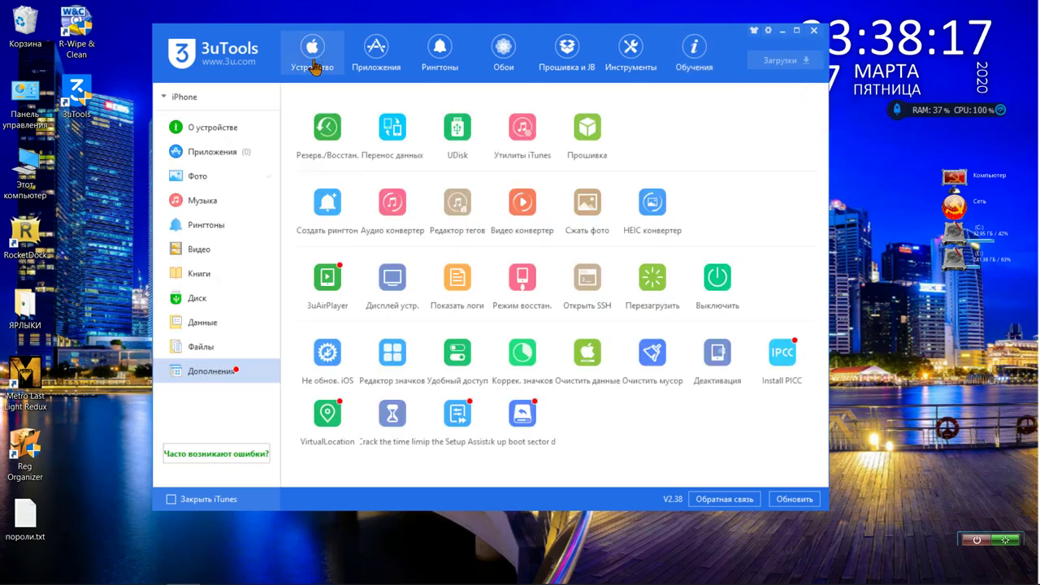
Examine the connected iPhone's device information, disk storage, contact data and file system folders, including the Radio folder.
click(238, 130)
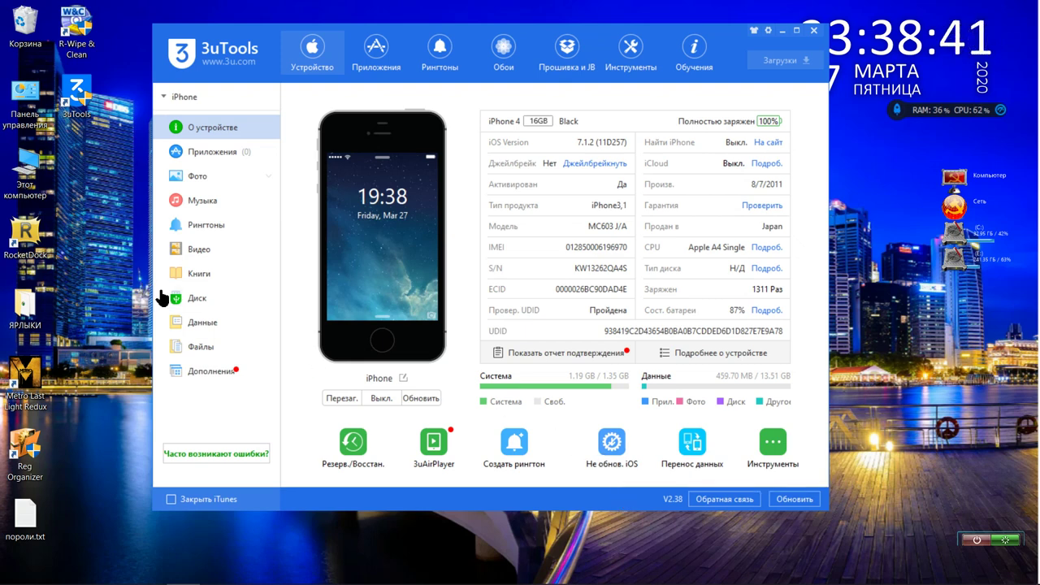
click(185, 313)
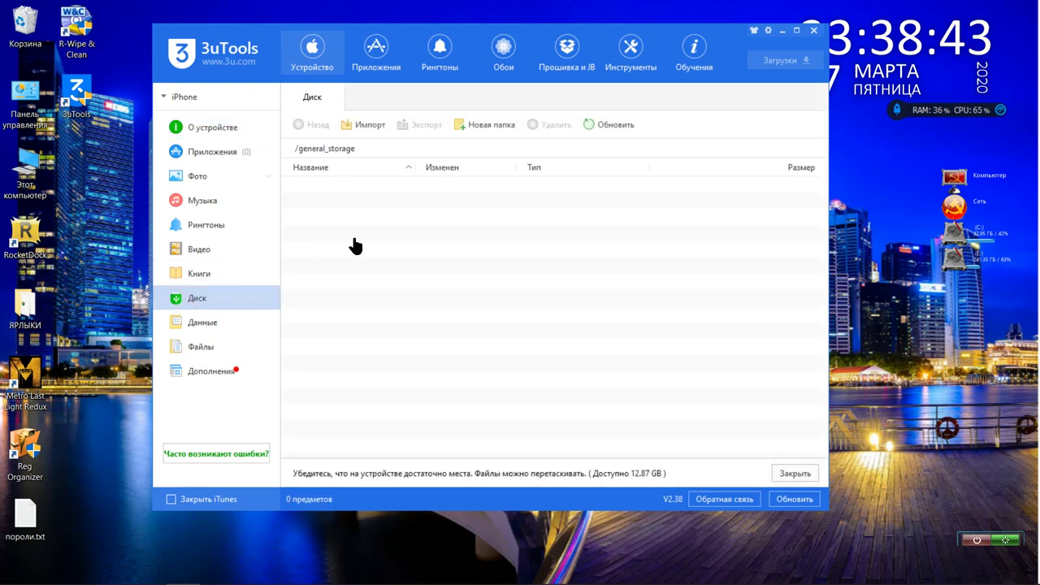
drag(394, 250, 722, 414)
click(233, 325)
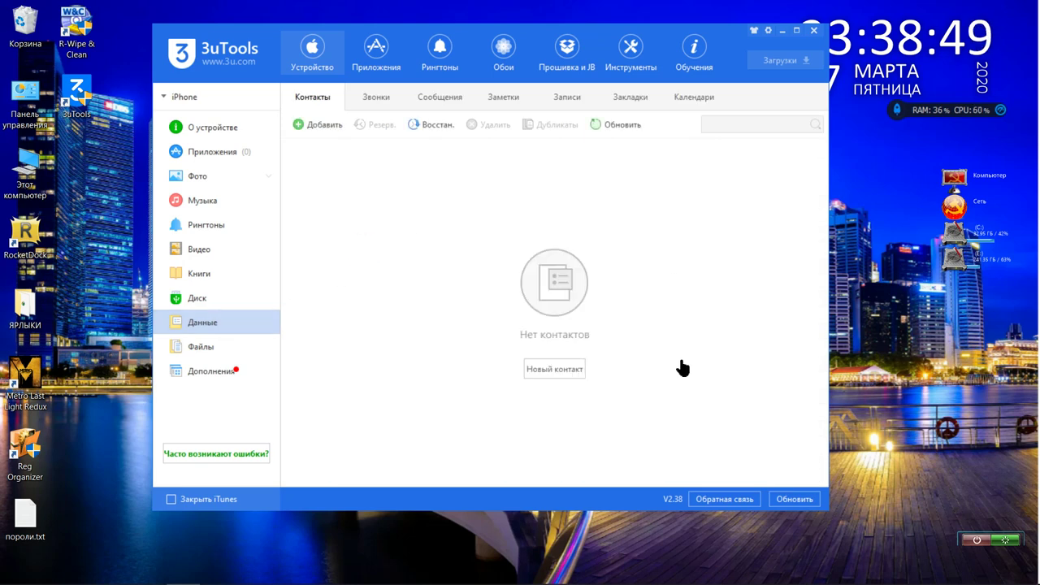
click(210, 348)
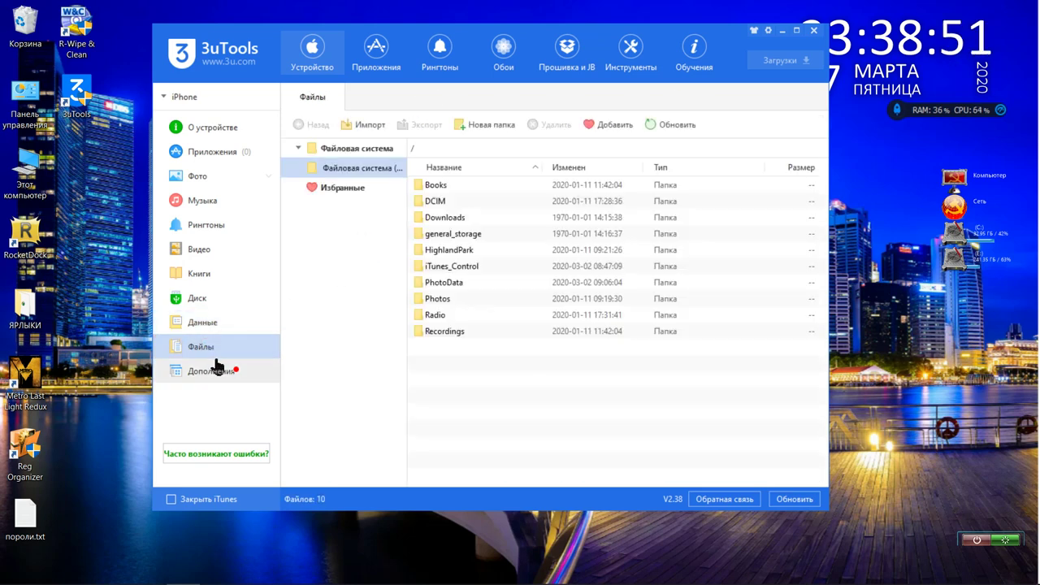
double_click(439, 316)
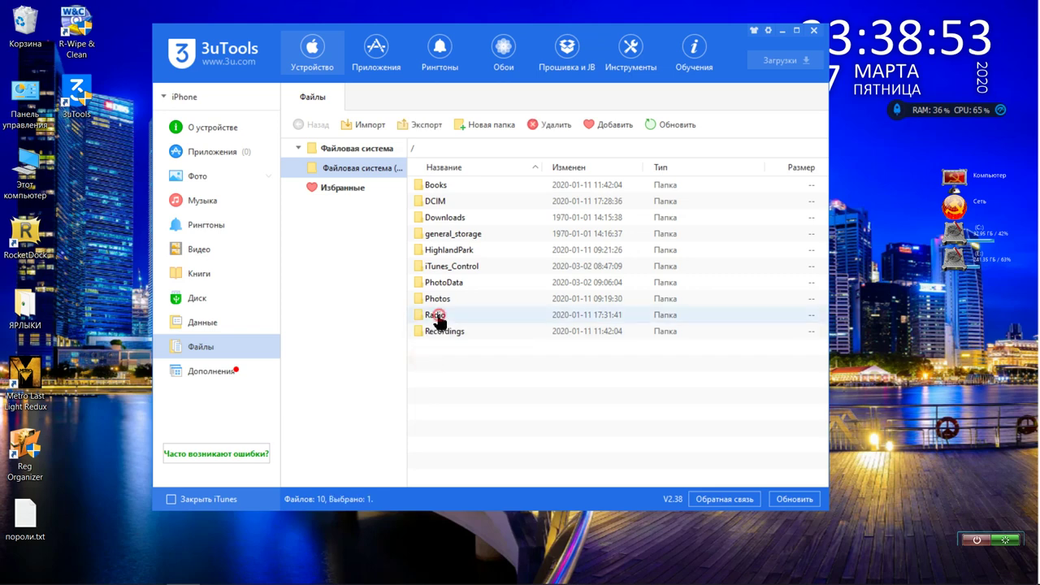
click(162, 97)
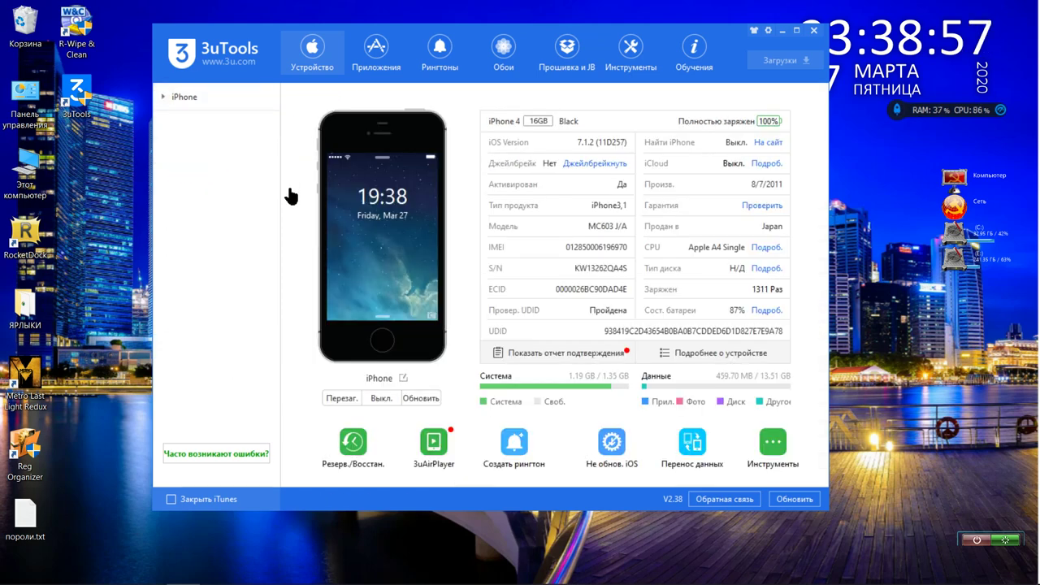
Reload the app store page and browse the featured iPhone apps.
click(377, 63)
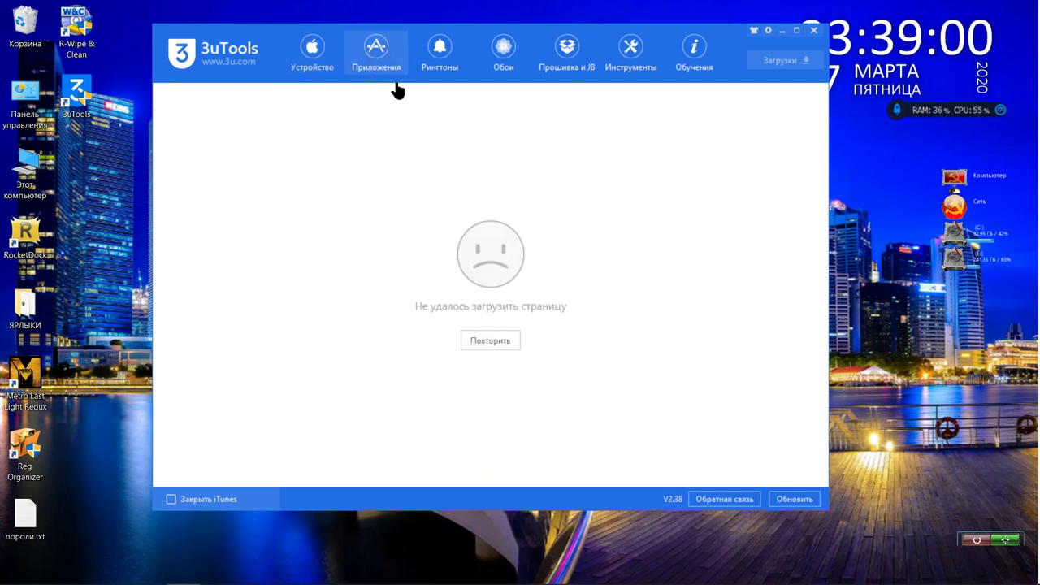
click(489, 340)
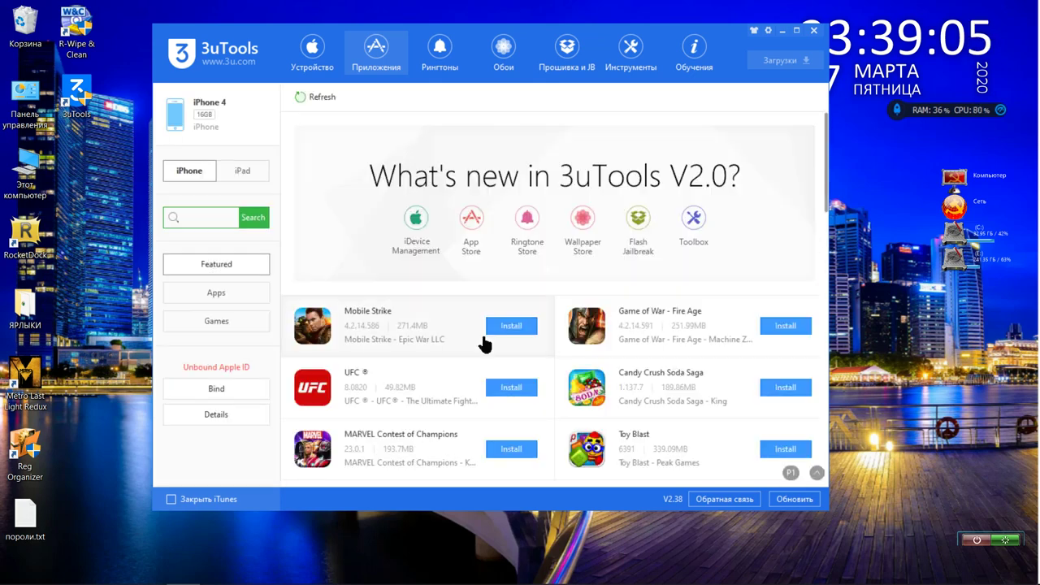
scroll(486, 349, down, 2)
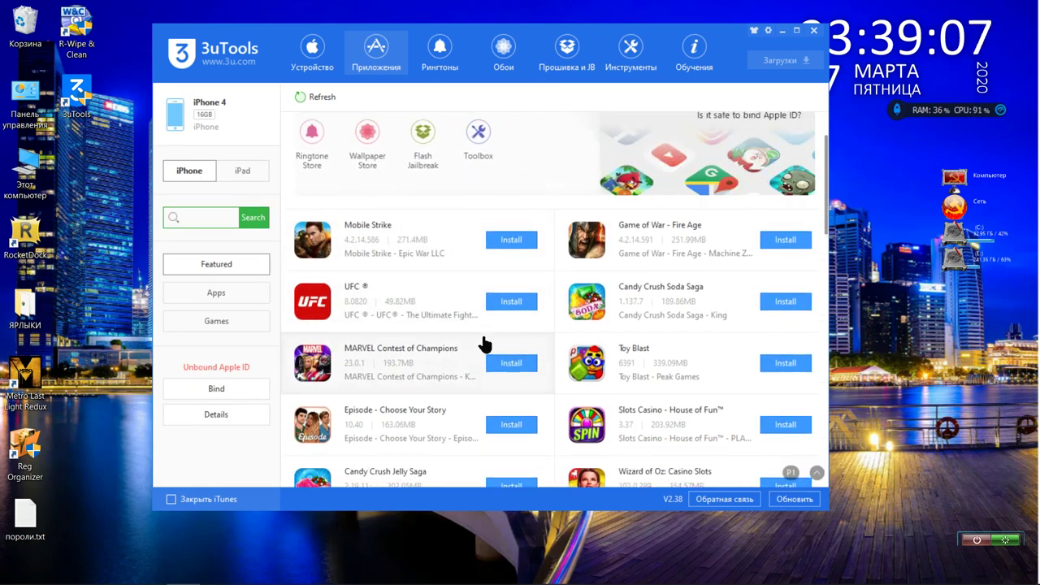
scroll(483, 345, down, 8)
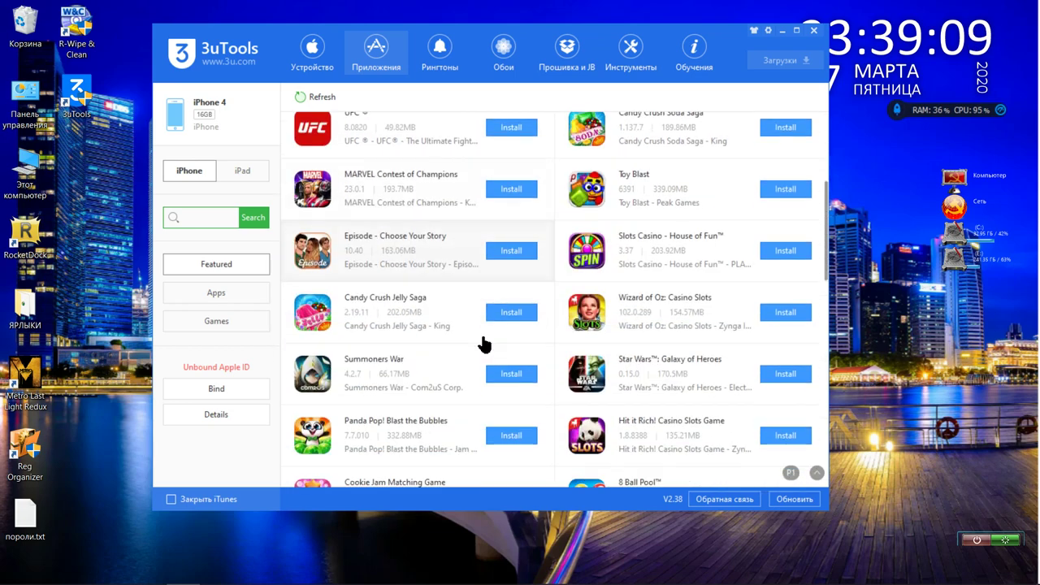
Reload the ringtone and wallpaper pages to view their featured content.
click(439, 67)
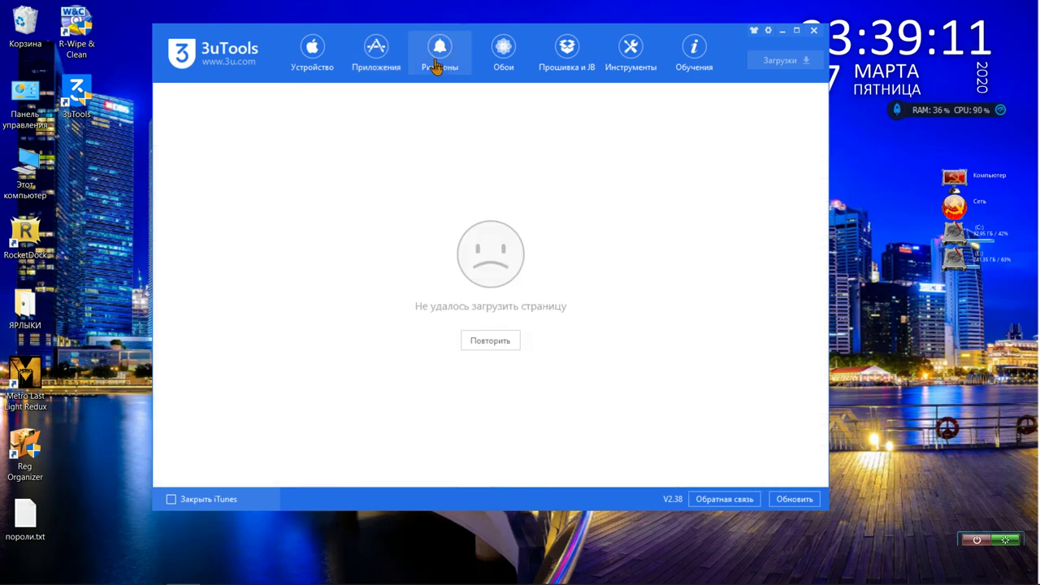
click(488, 343)
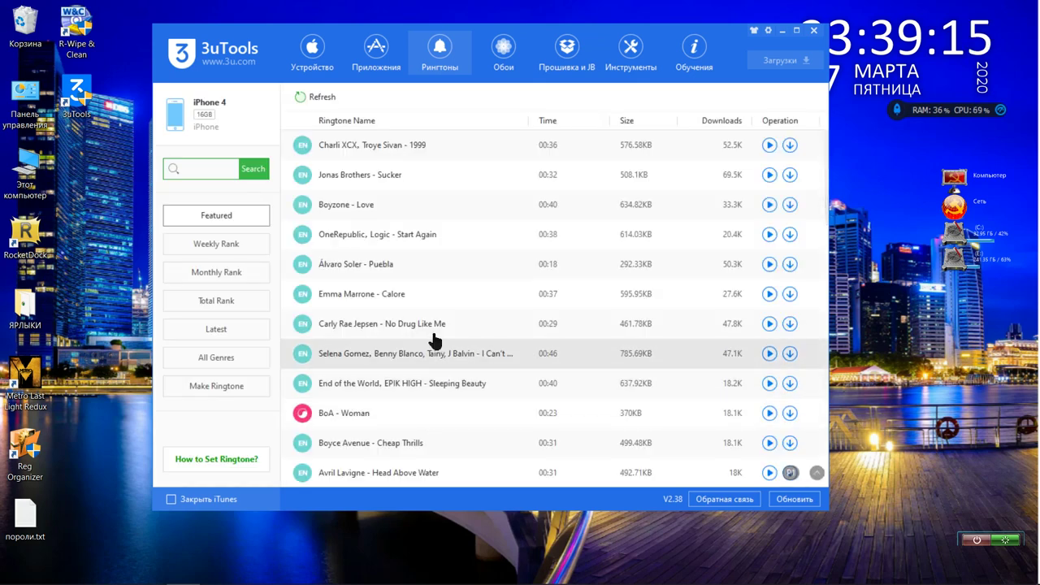
click(504, 63)
click(489, 341)
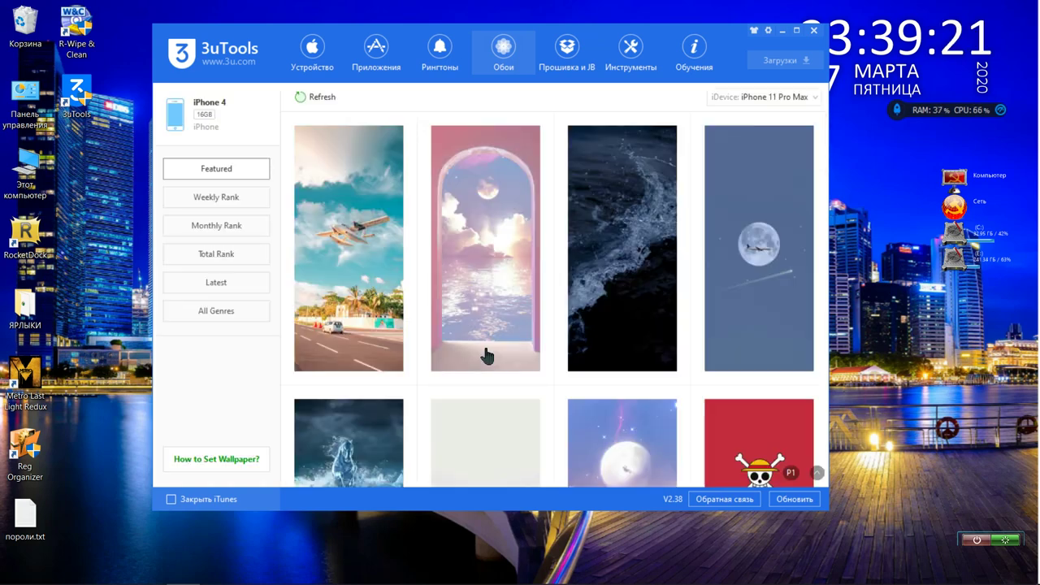
Reload the firmware and tutorial pages, and look through the toolbox section.
click(576, 64)
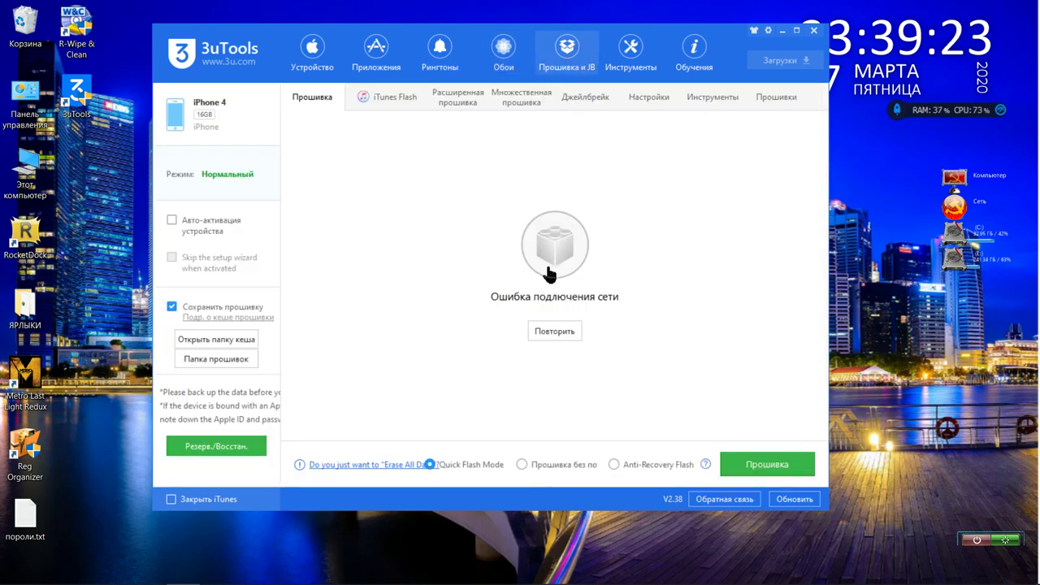
click(552, 332)
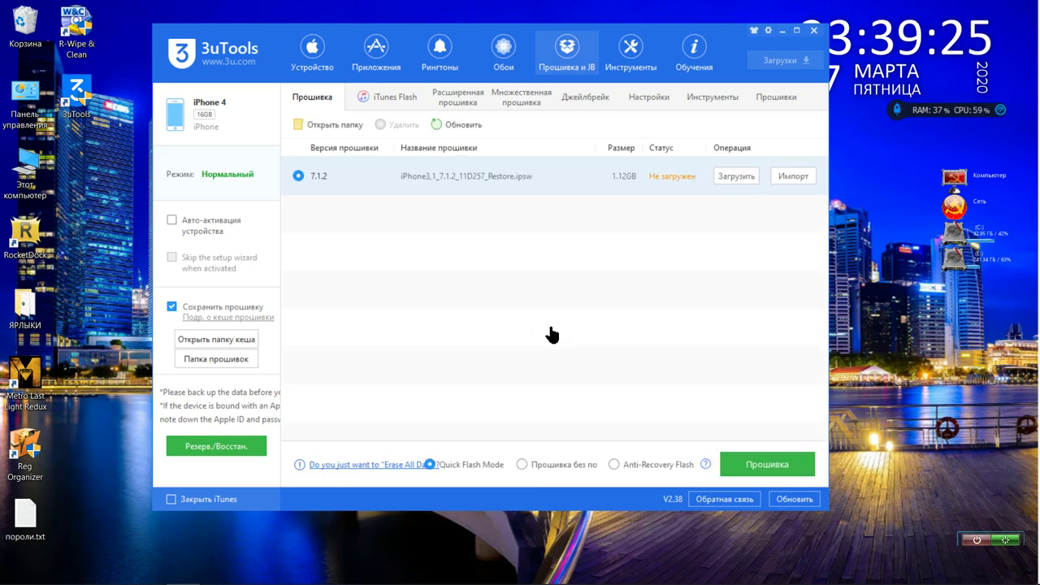
click(631, 63)
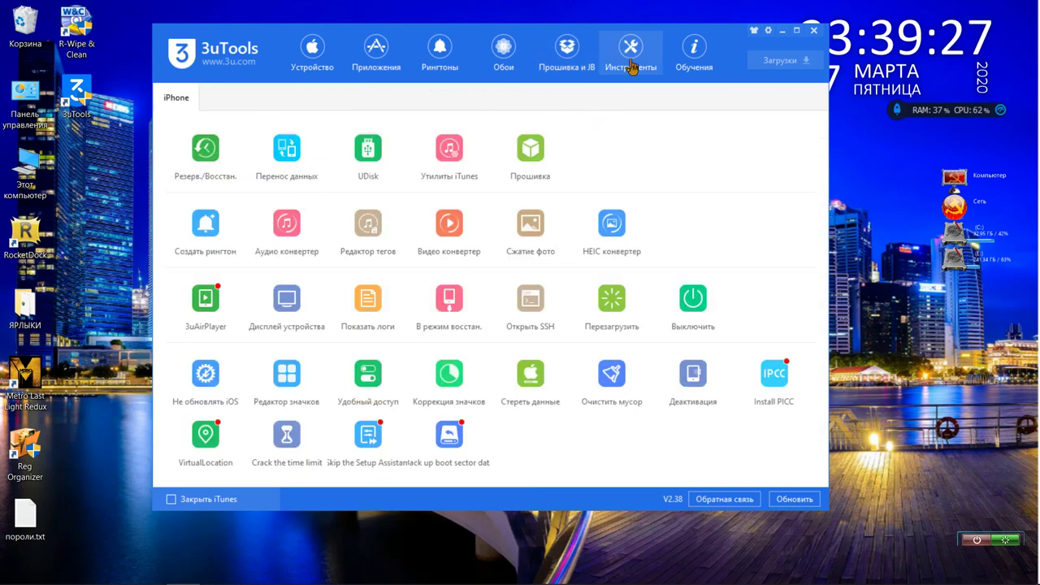
click(693, 56)
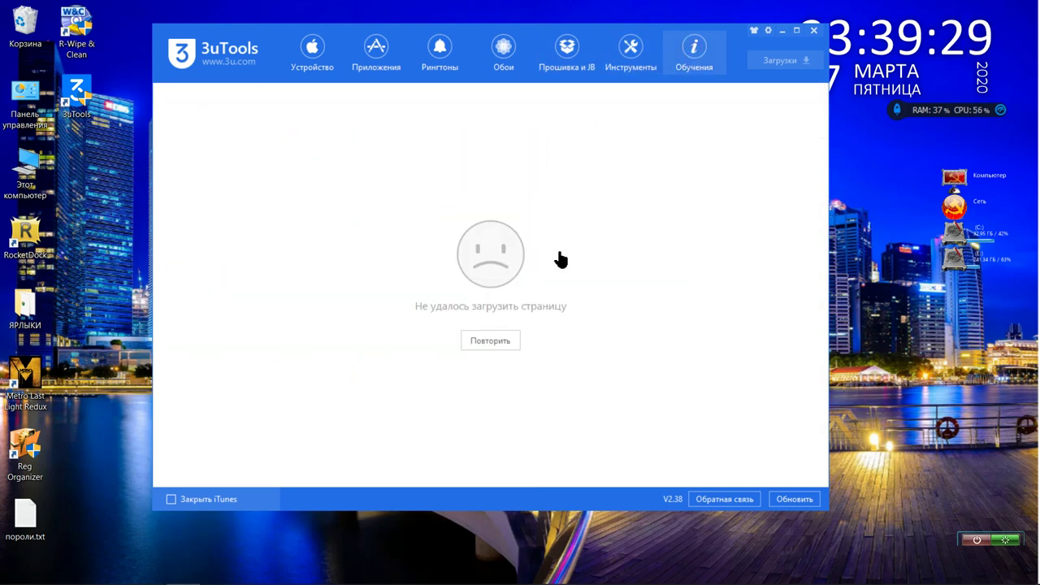
click(497, 342)
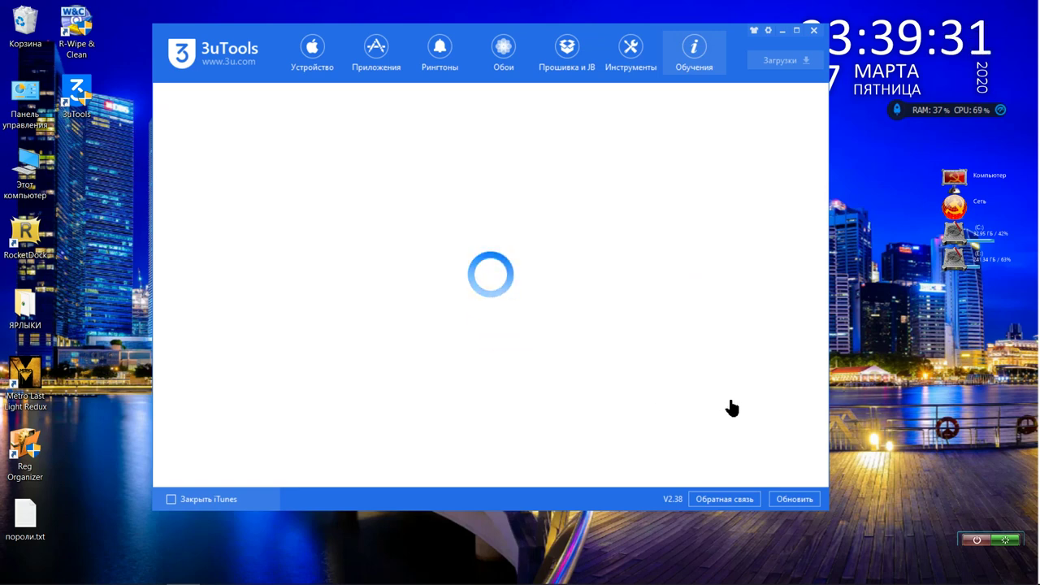
Open the program settings and view the general and photo options.
click(767, 33)
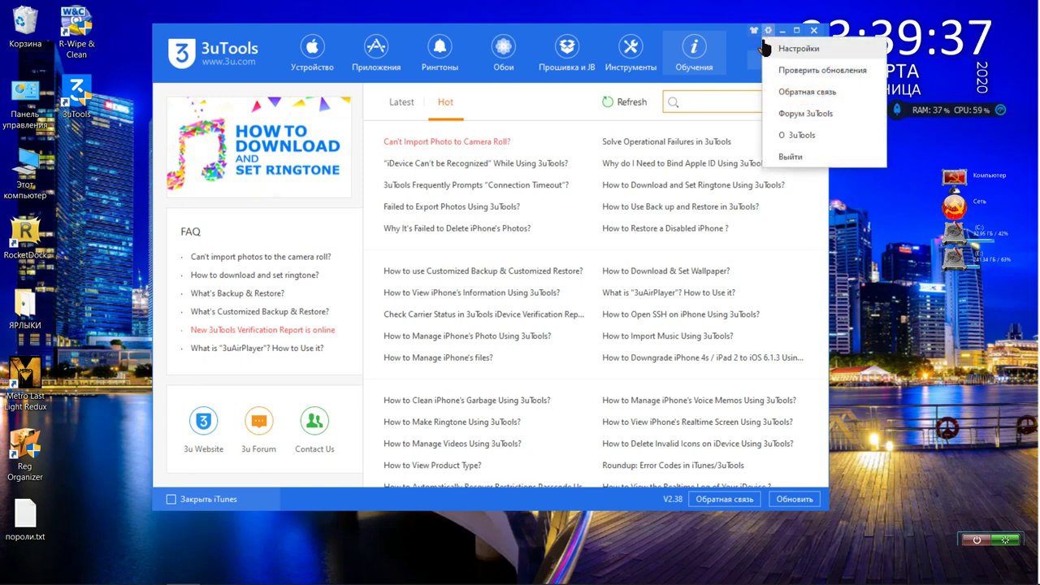
click(780, 49)
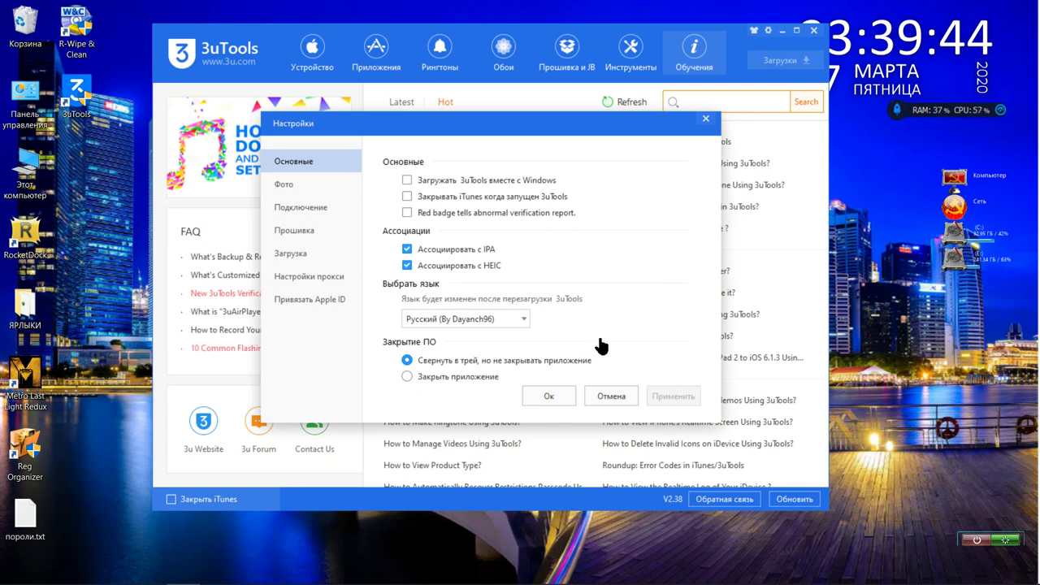
click(329, 187)
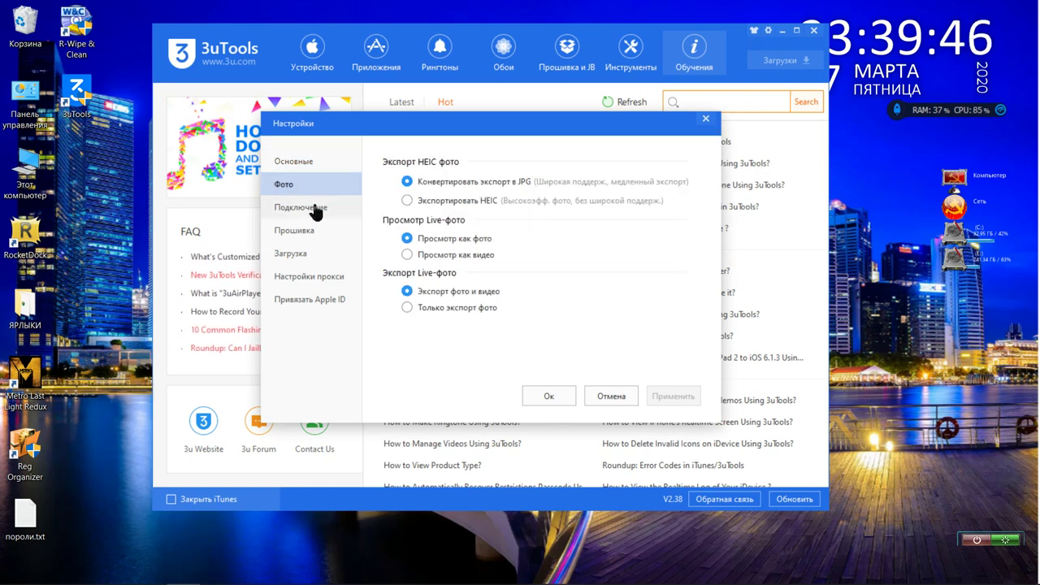
Try English as the interface language in the general settings, and return the selection to Russian.
click(325, 164)
click(524, 324)
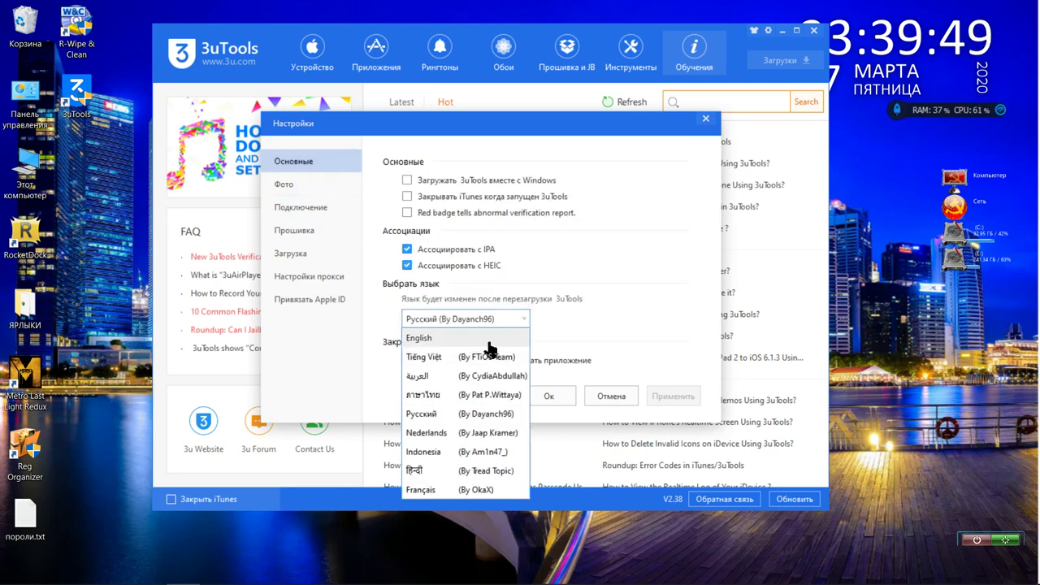
click(490, 338)
click(525, 322)
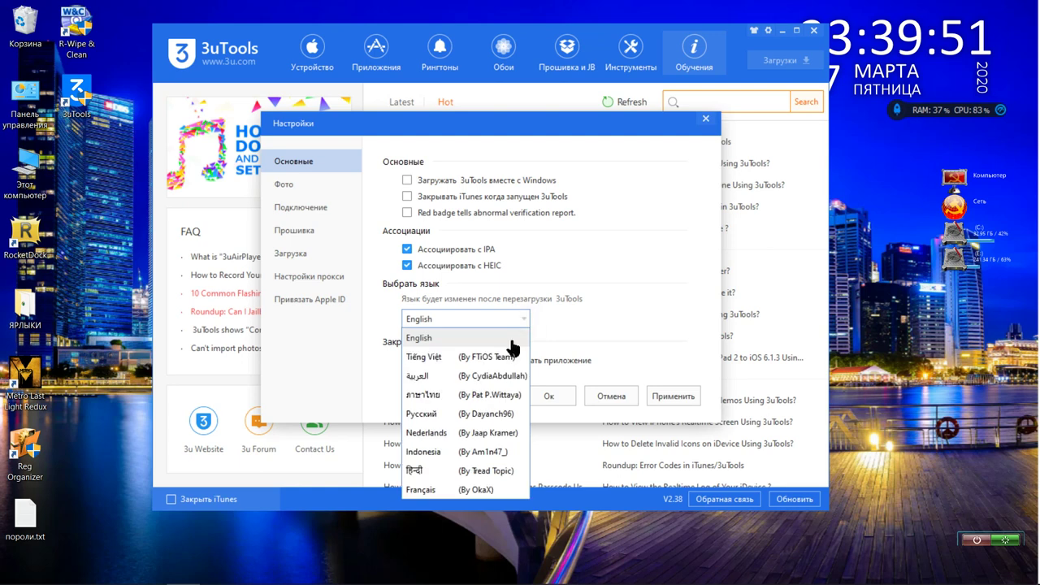
click(489, 414)
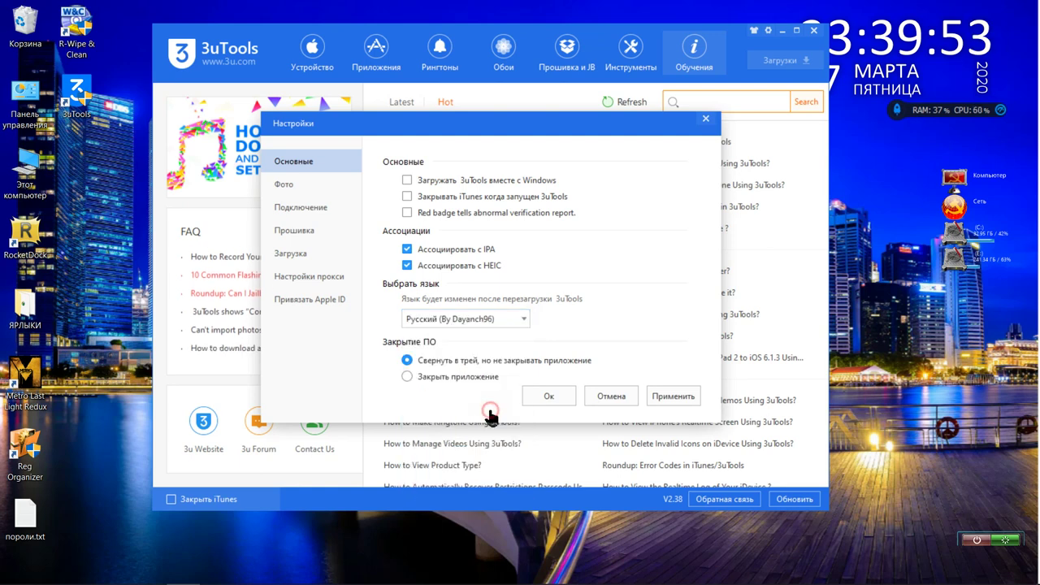
Examine the photo, connection, firmware, download, proxy and Apple ID binding settings, and confirm the settings dialog.
click(320, 187)
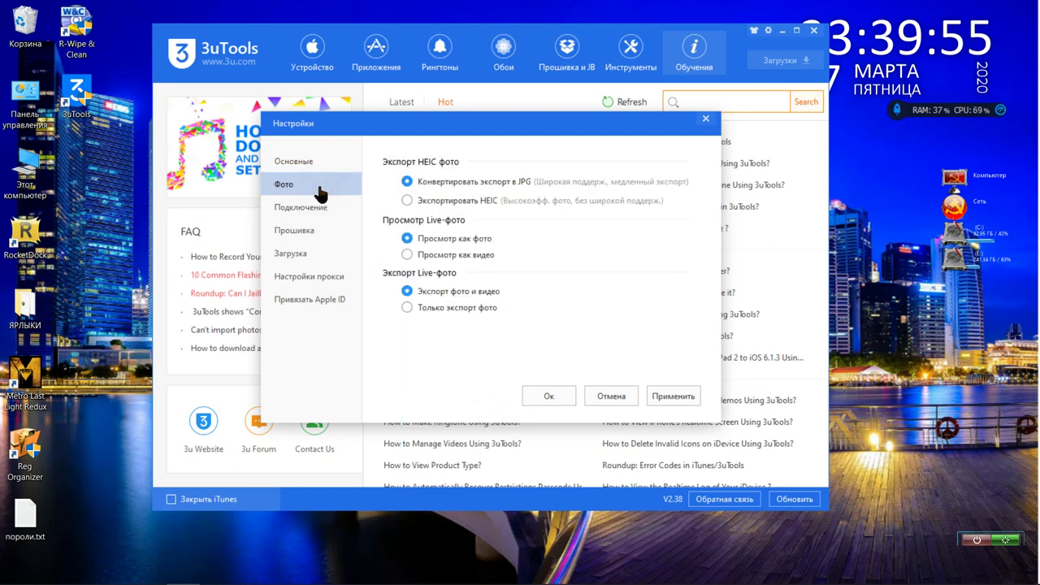
click(324, 210)
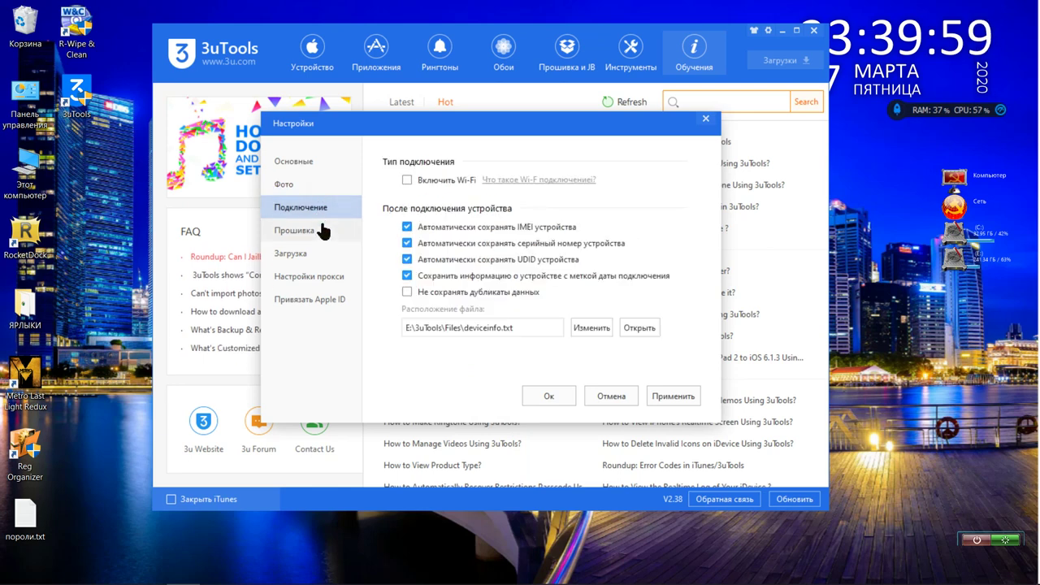
click(322, 231)
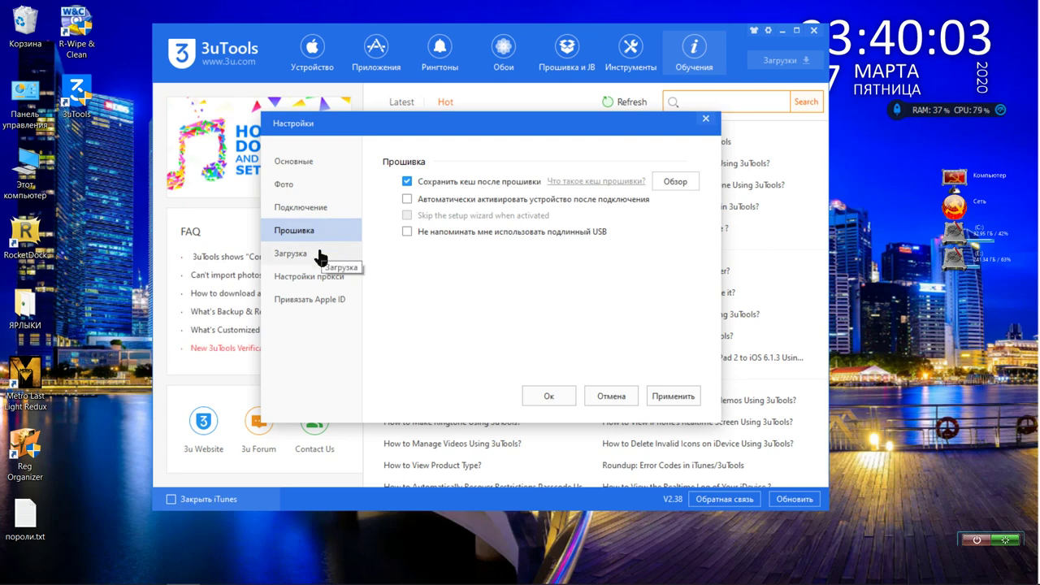
click(320, 257)
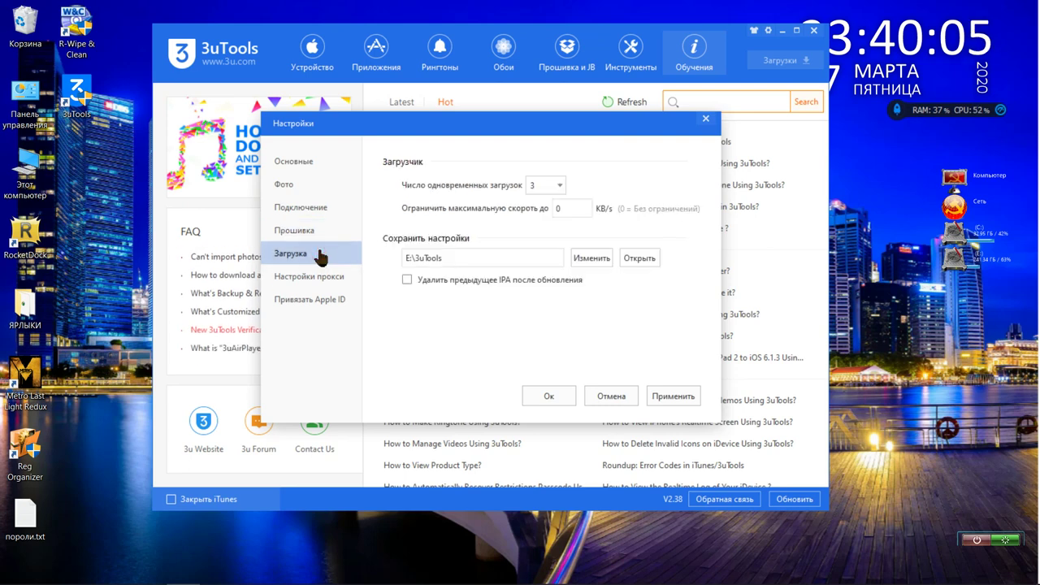
click(322, 278)
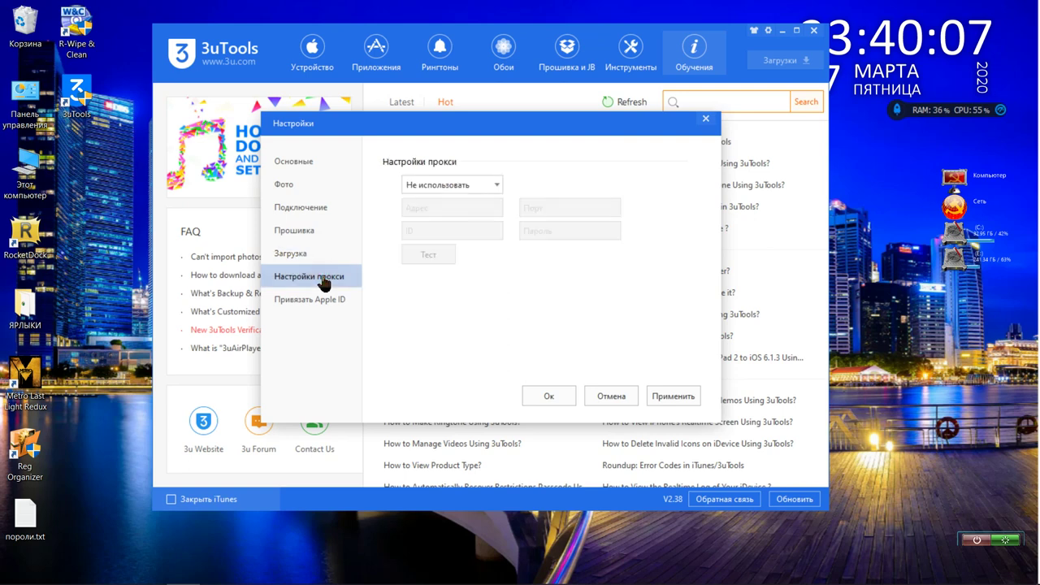
click(324, 302)
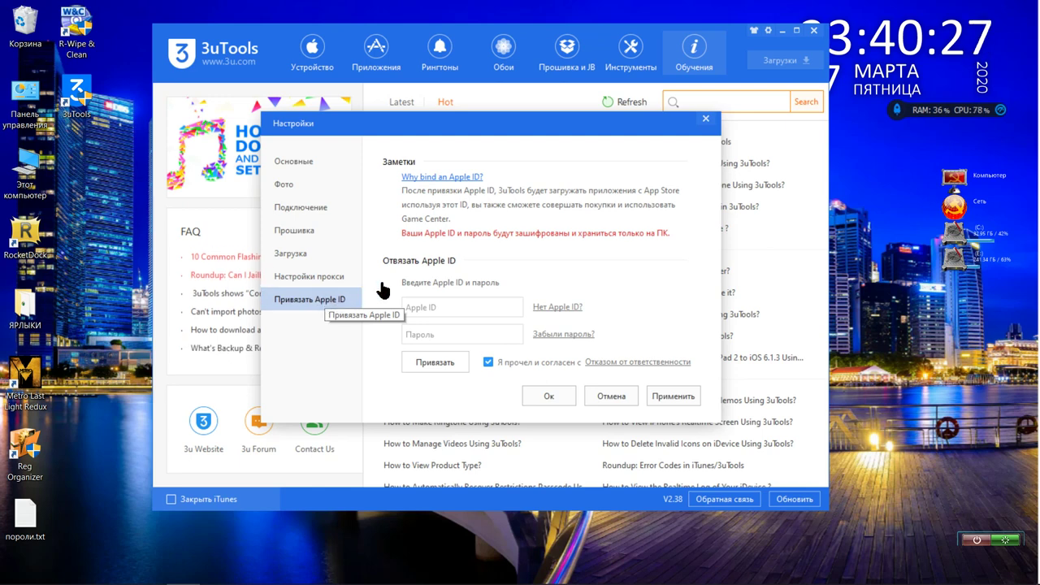
click(420, 306)
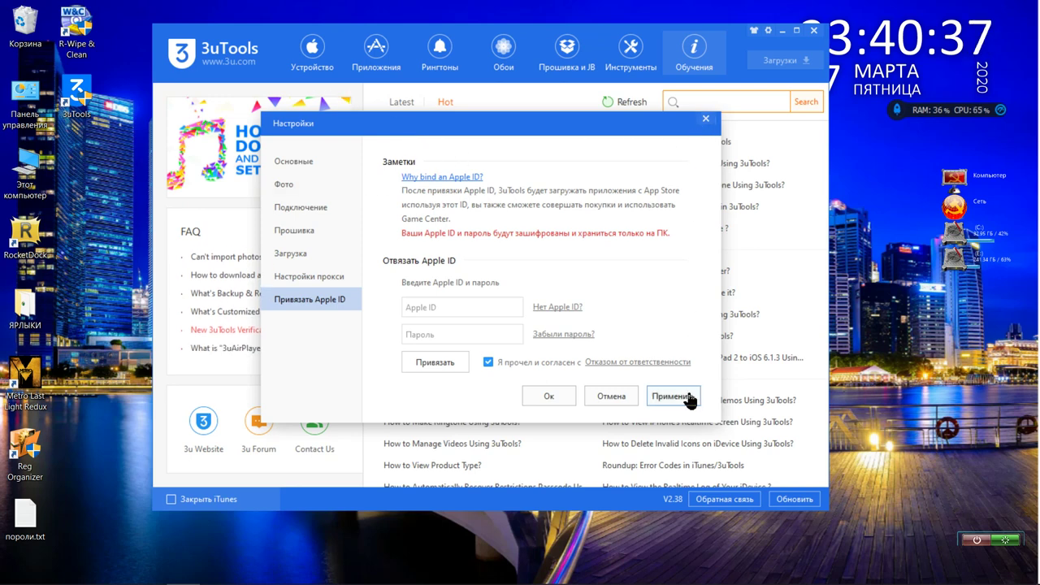
click(566, 396)
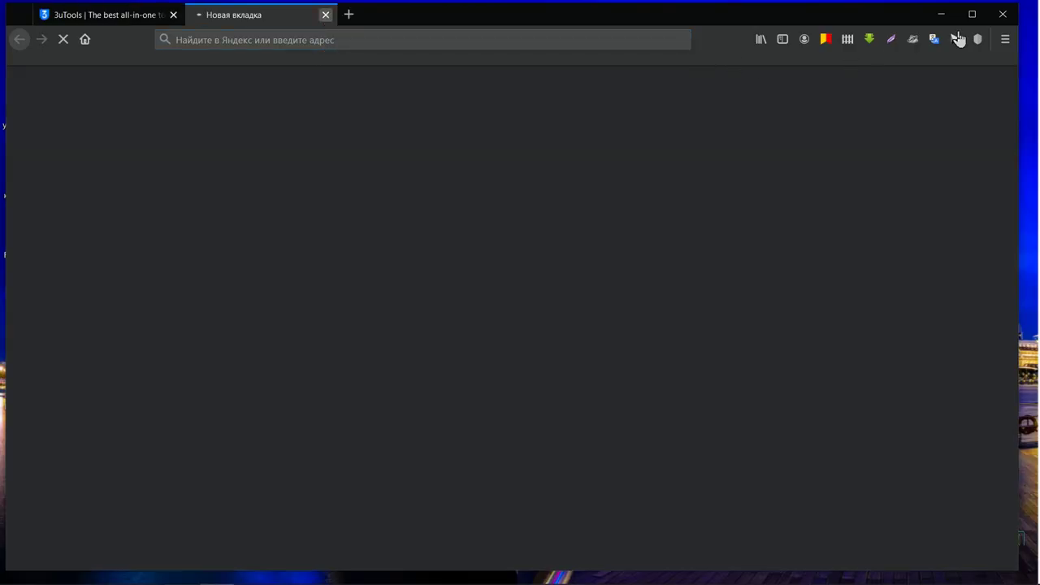
Close the browser window, and look through the device's extra tools and the toolbox section.
click(1003, 14)
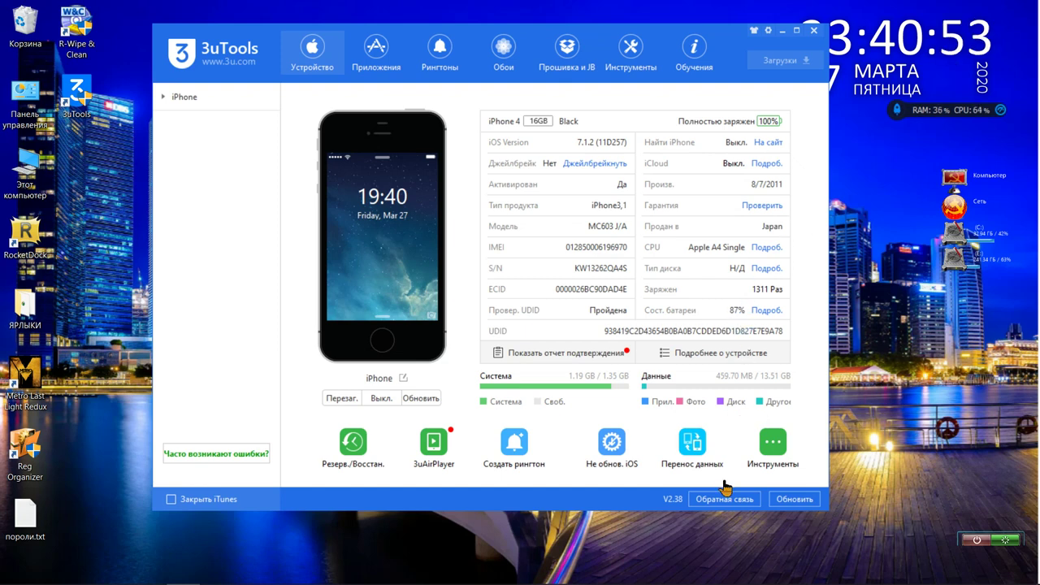
click(773, 455)
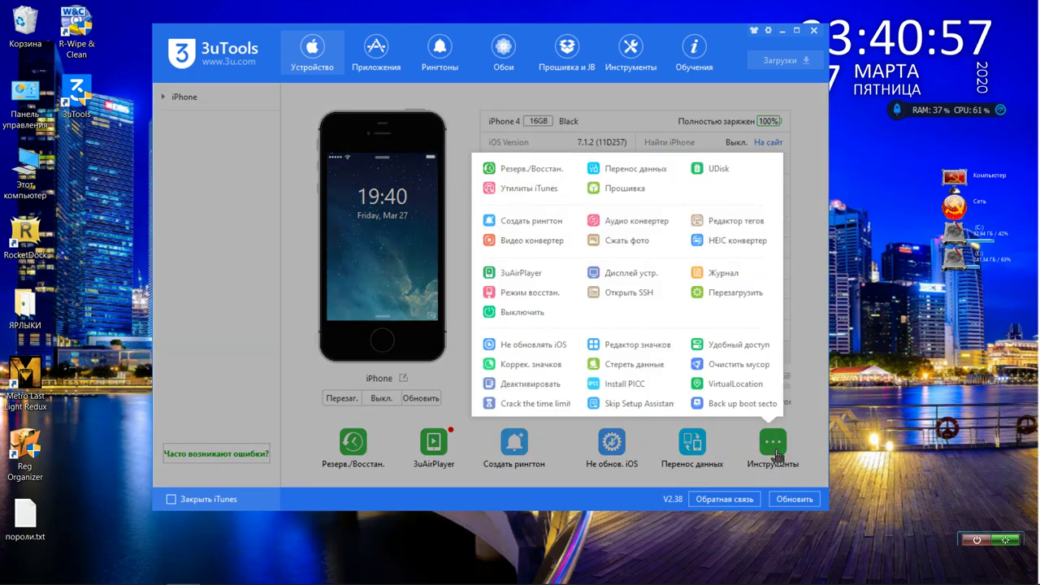
click(774, 453)
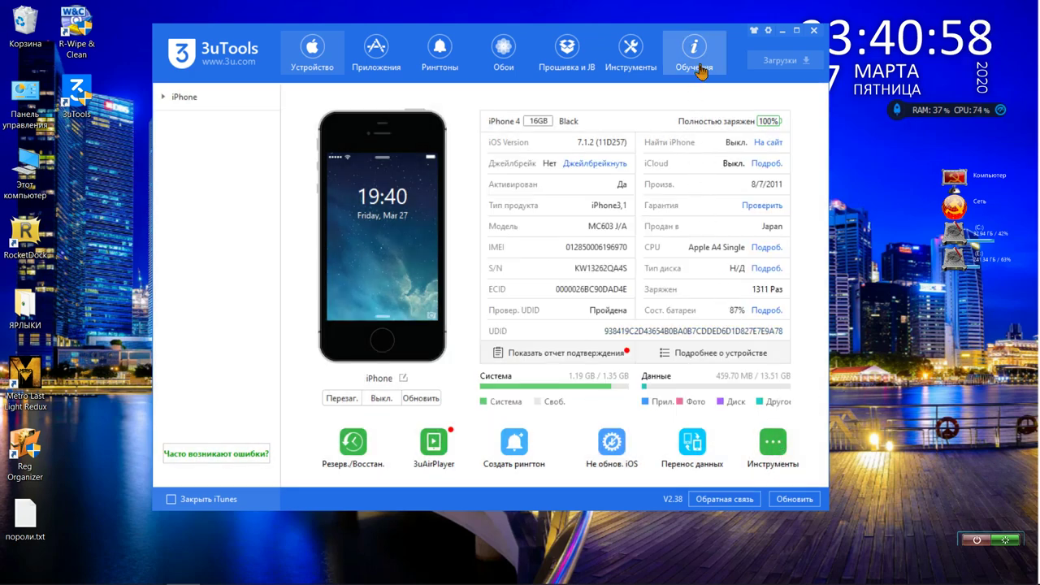
click(626, 50)
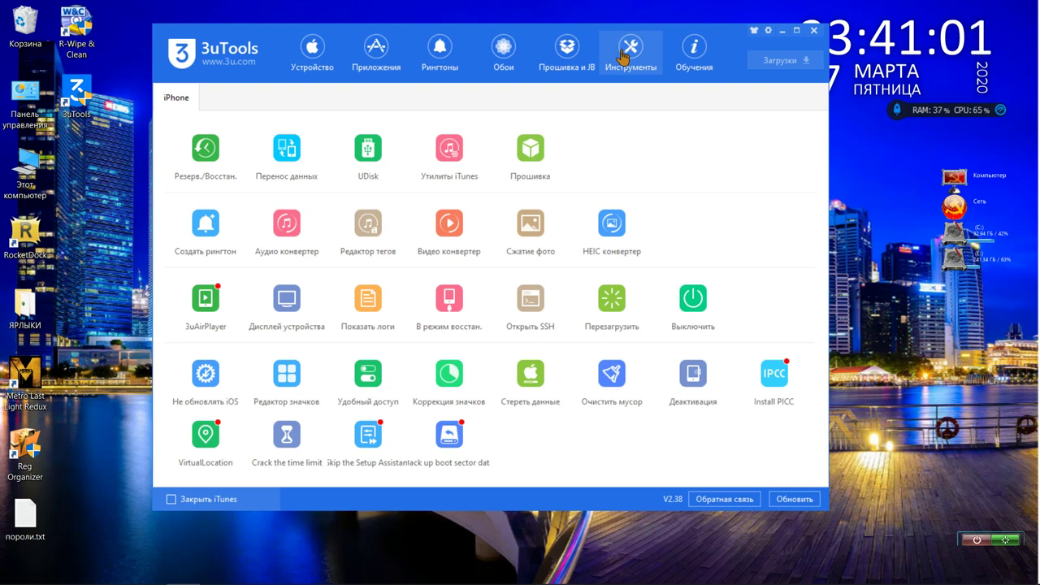
Check the Apple driver components and connection status through the iTunes utilities, and close both dialogs.
click(453, 157)
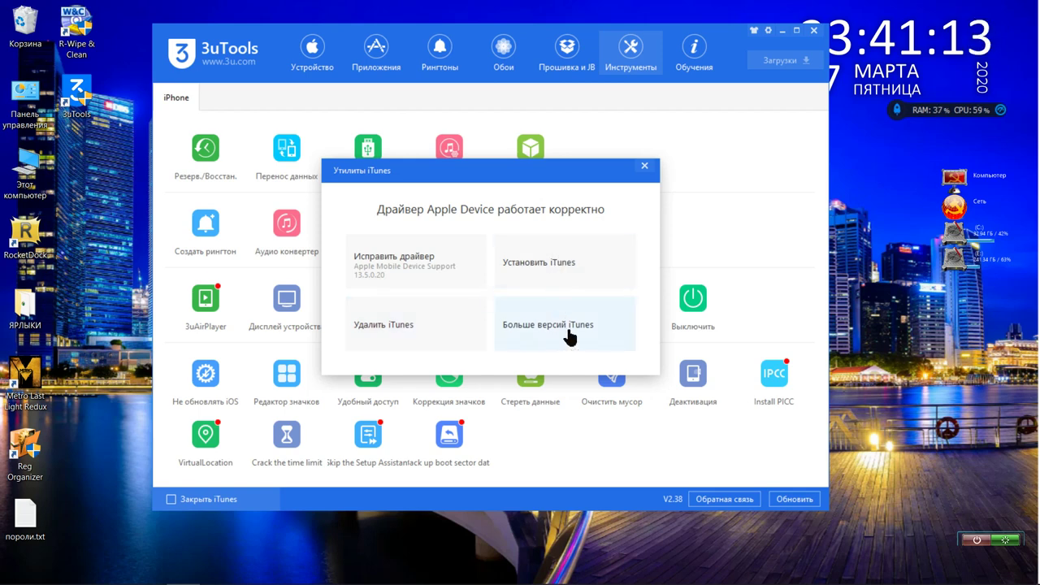
click(459, 268)
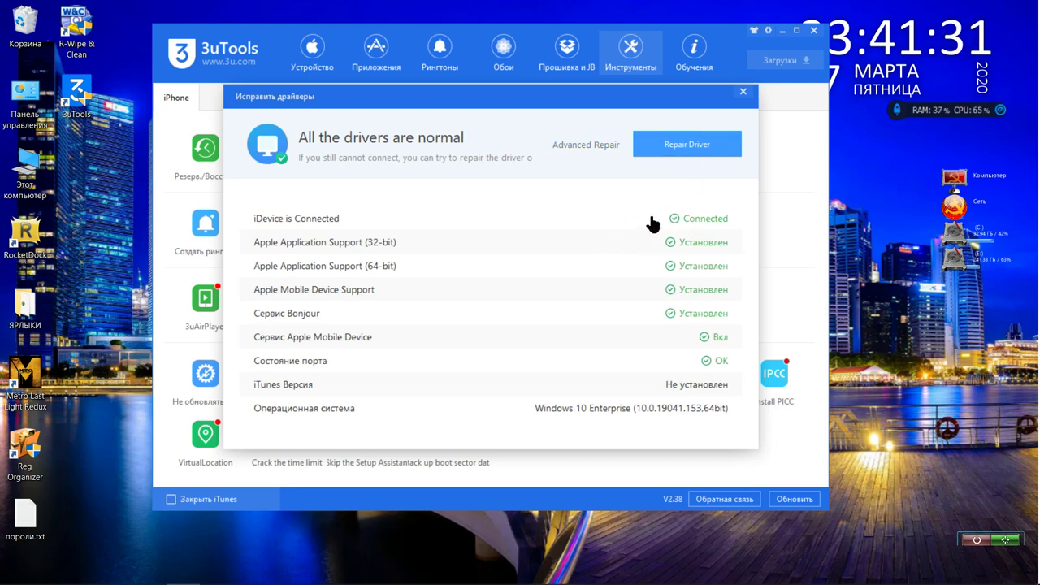
click(641, 272)
click(644, 310)
click(708, 360)
click(743, 92)
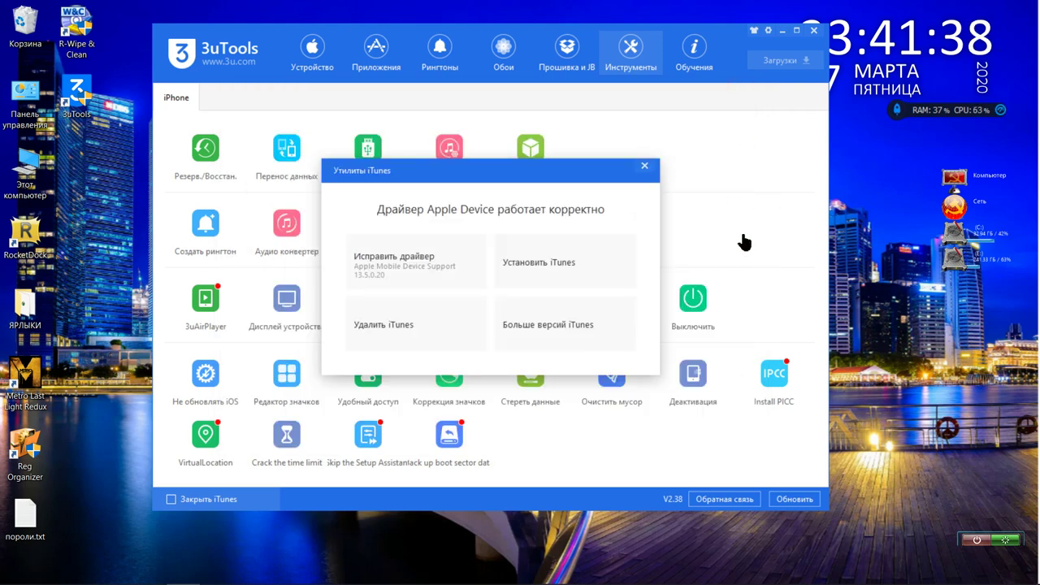
click(646, 166)
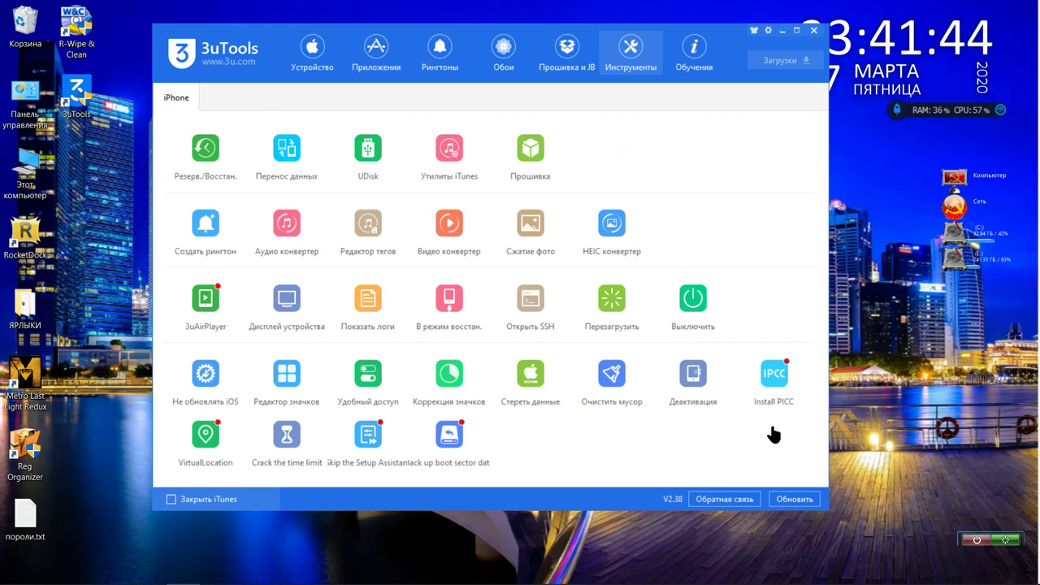
Examine the full and customized backup and restore options, and view the HEIC converter.
click(220, 157)
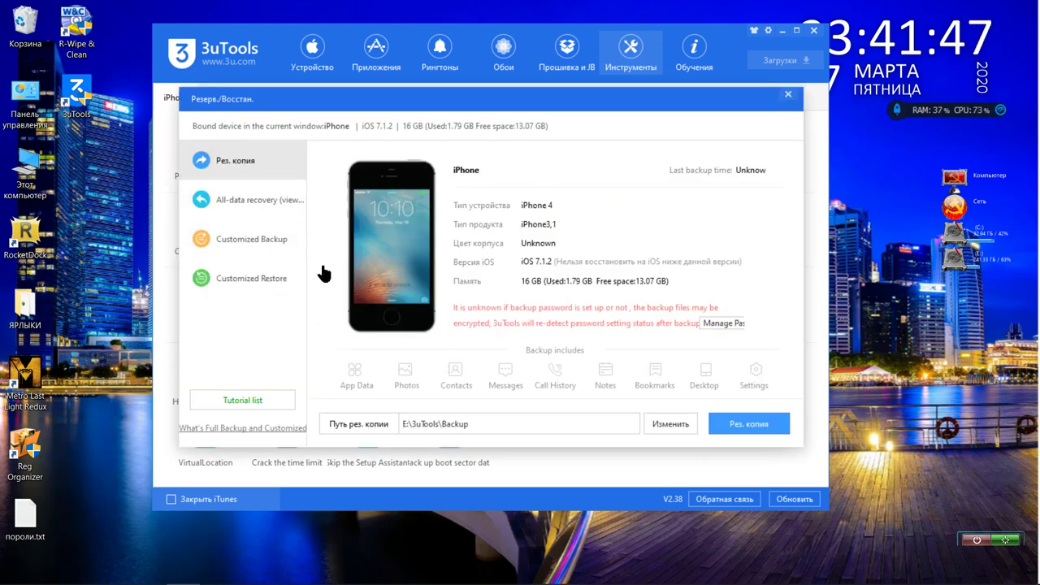
click(275, 191)
click(286, 239)
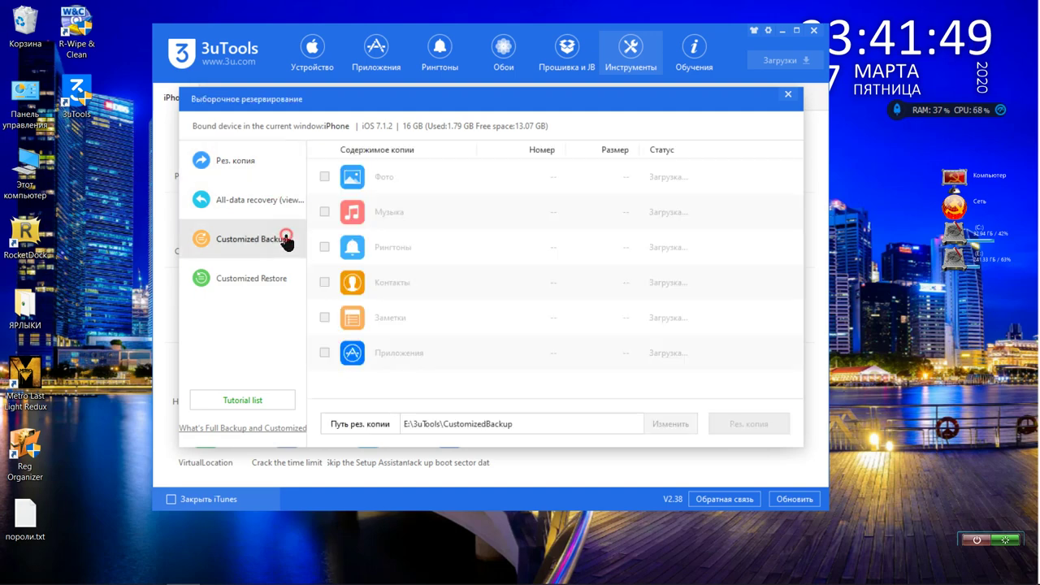
click(292, 280)
click(787, 95)
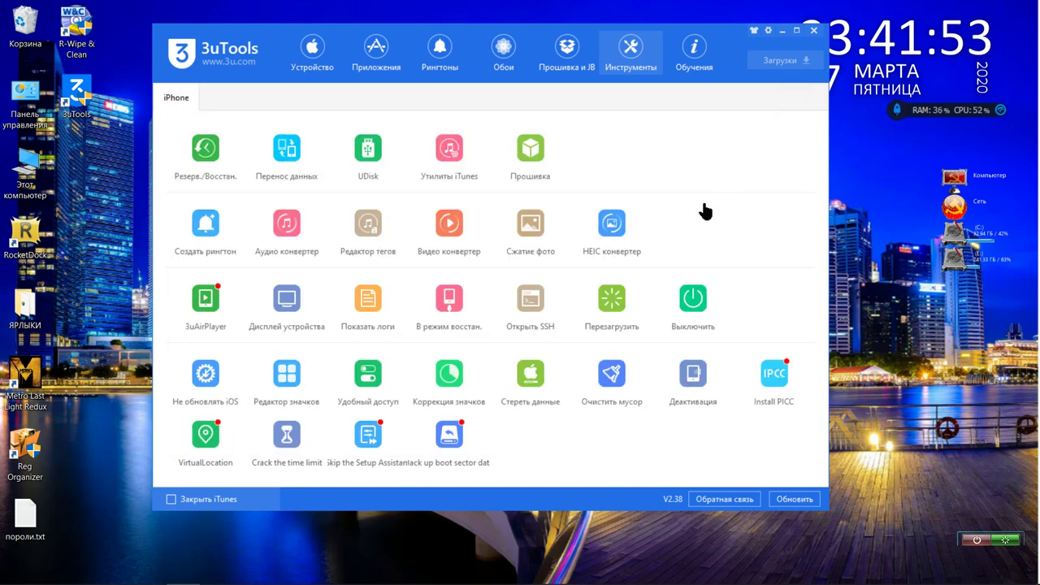
click(614, 231)
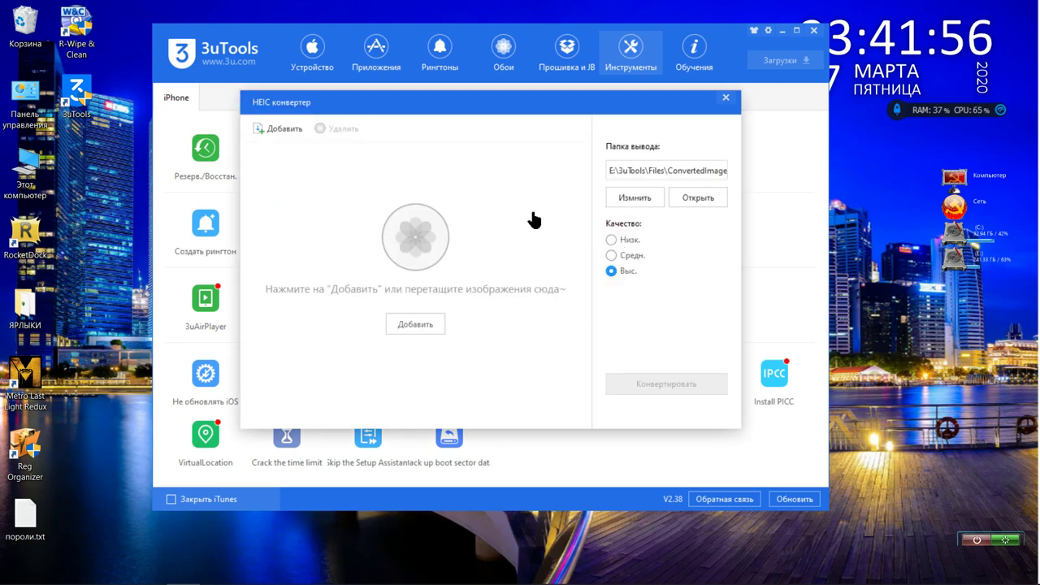
click(726, 98)
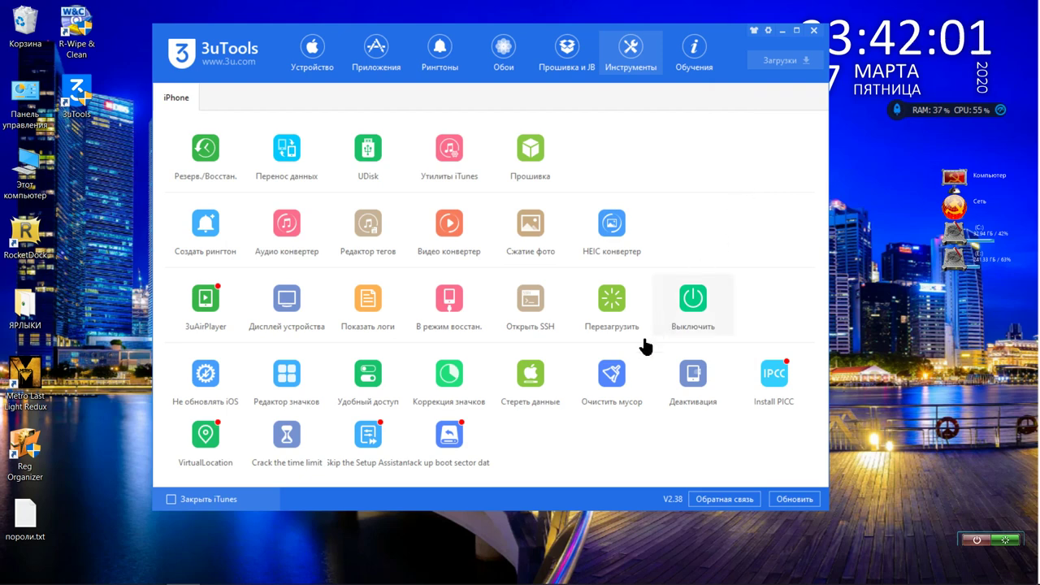
Scan the iPhone for junk files with Clean Garbage and move its dialog aside.
click(620, 385)
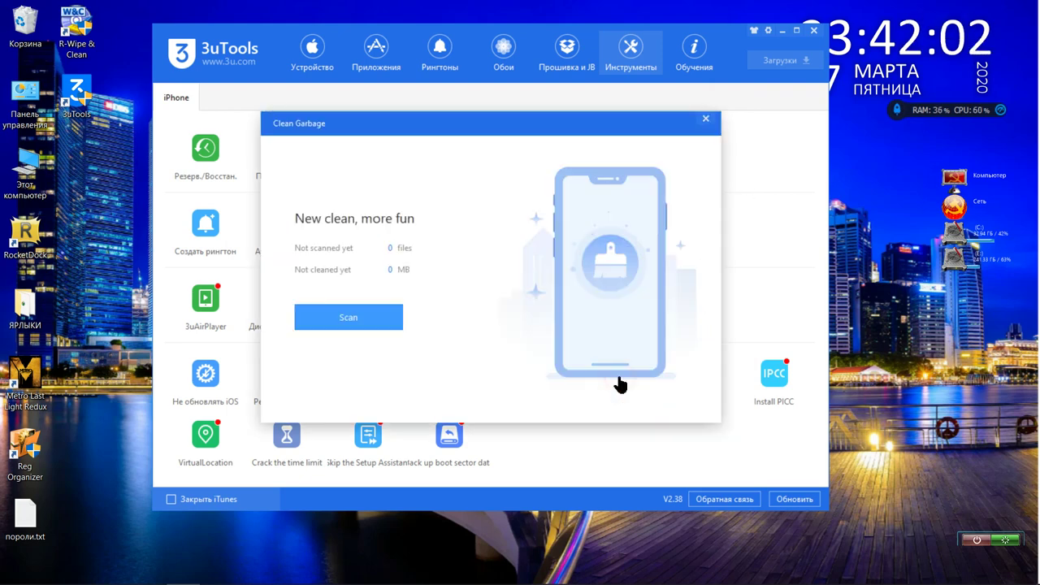
click(361, 322)
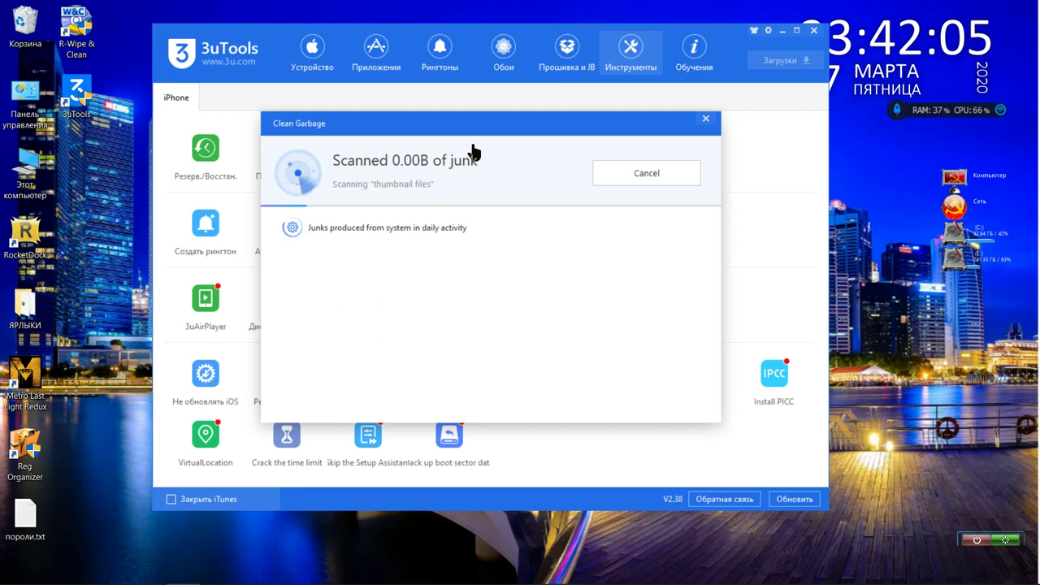
drag(474, 125, 605, 77)
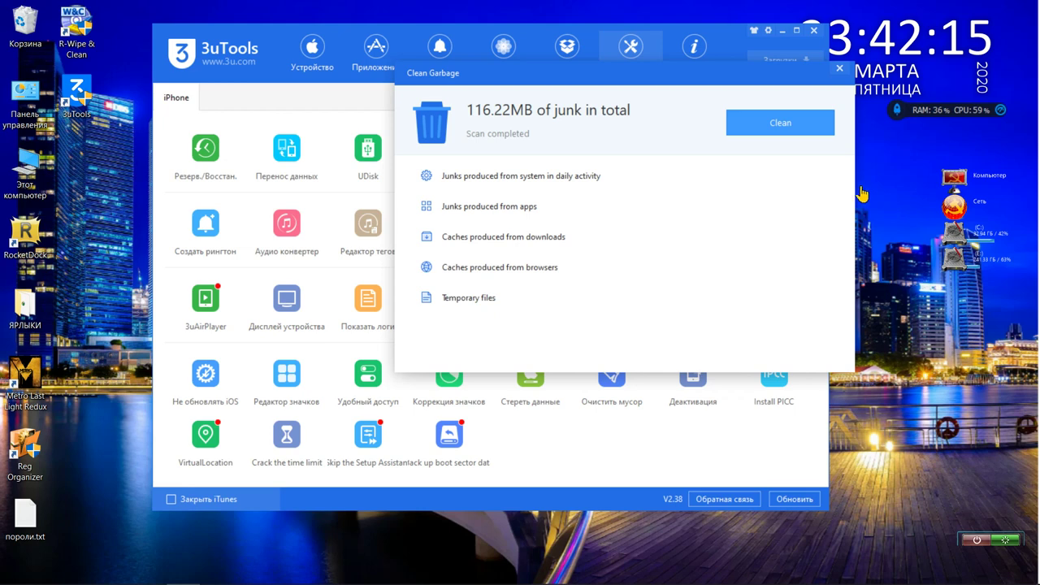
Clean the junk found on the iPhone and open the recommended Stop iOS Update tool.
click(803, 126)
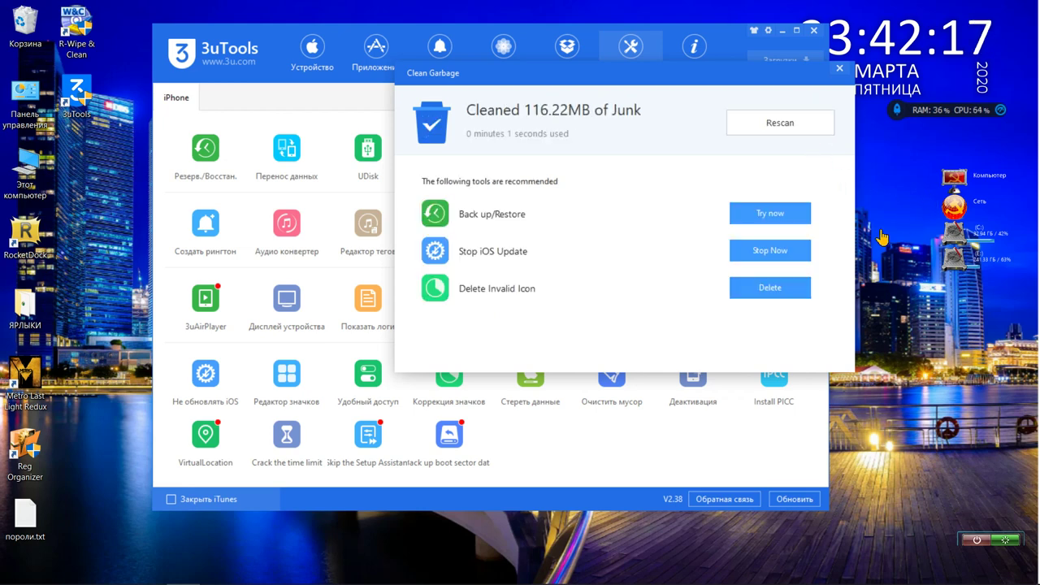
click(786, 254)
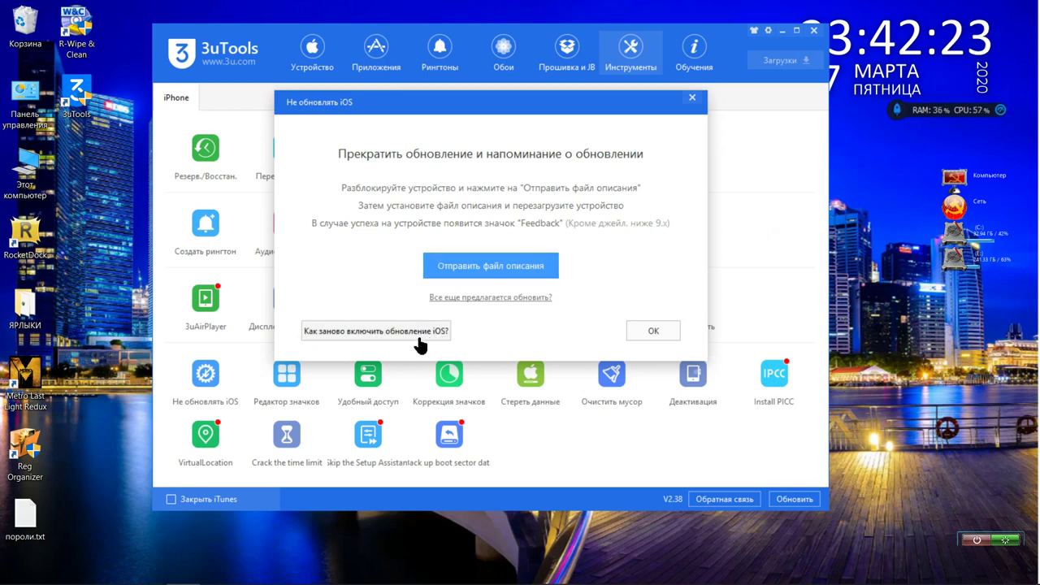
Close the stop iOS update dialog and exit the browser, closing all its tabs.
click(665, 339)
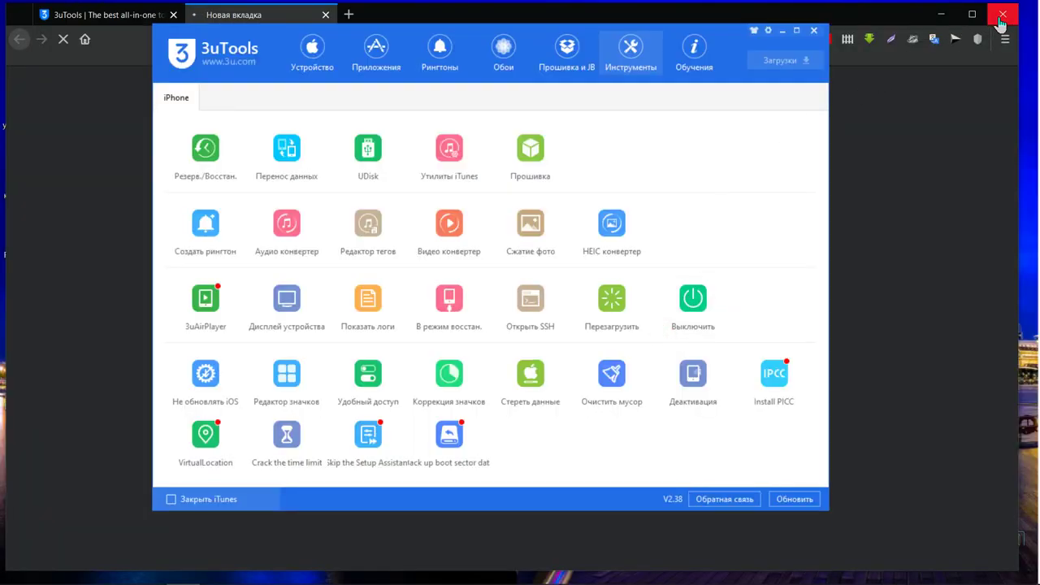
click(1000, 25)
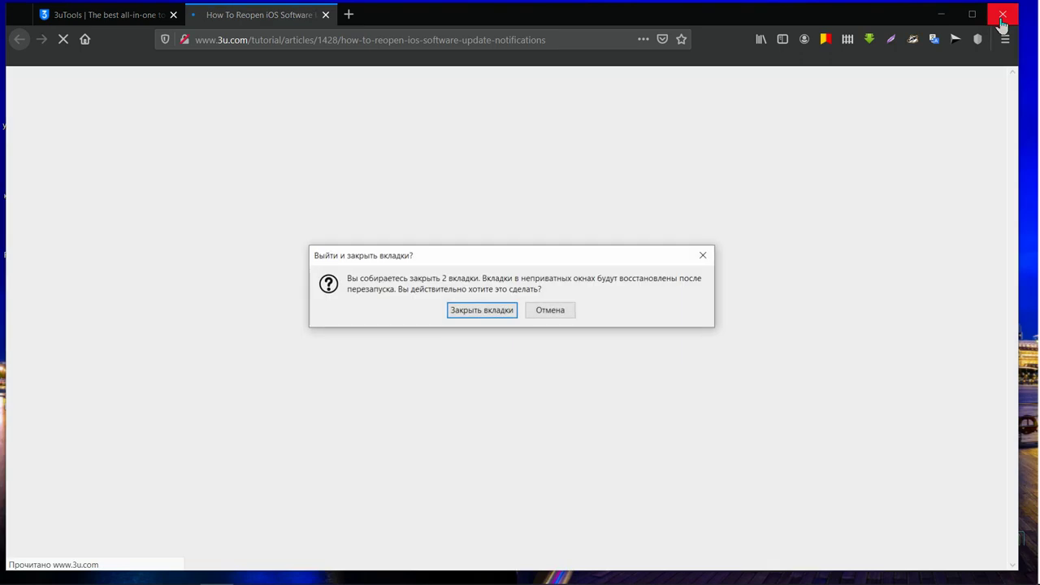
click(506, 315)
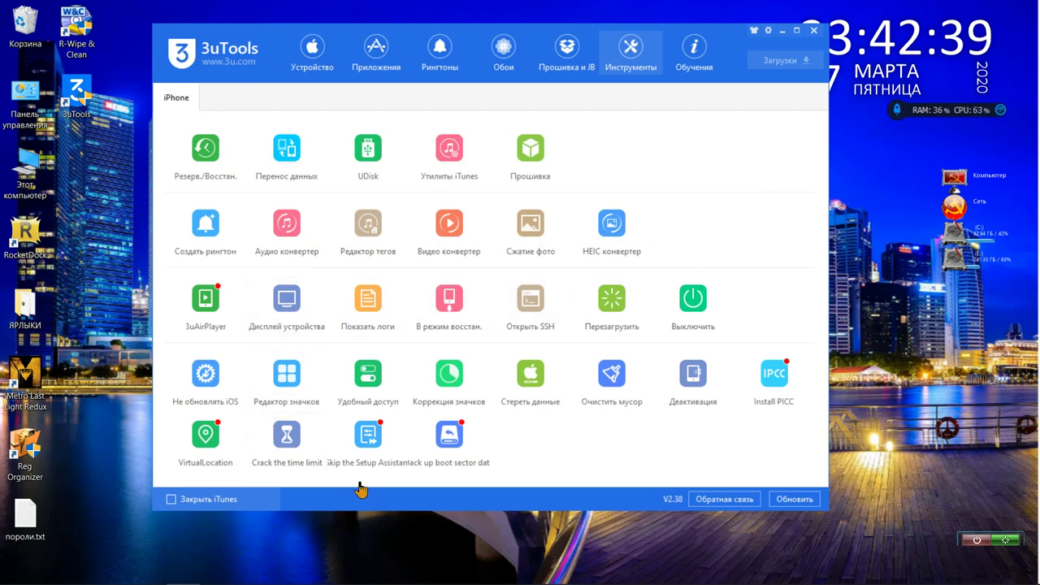
Check the iPhone's boot data backup details, close them, and load the embedded maps in VirtualLocation.
click(444, 436)
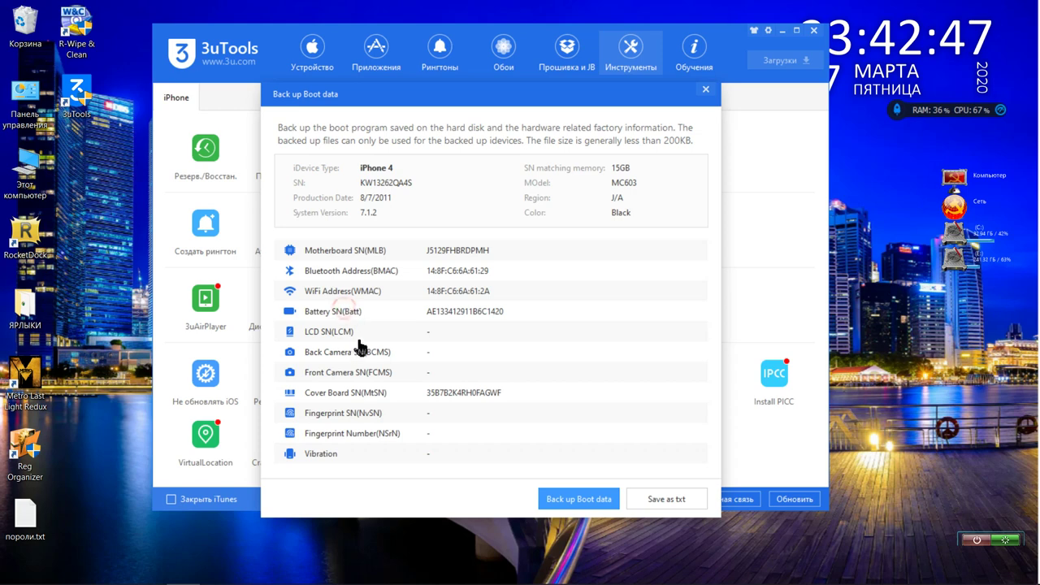
click(705, 91)
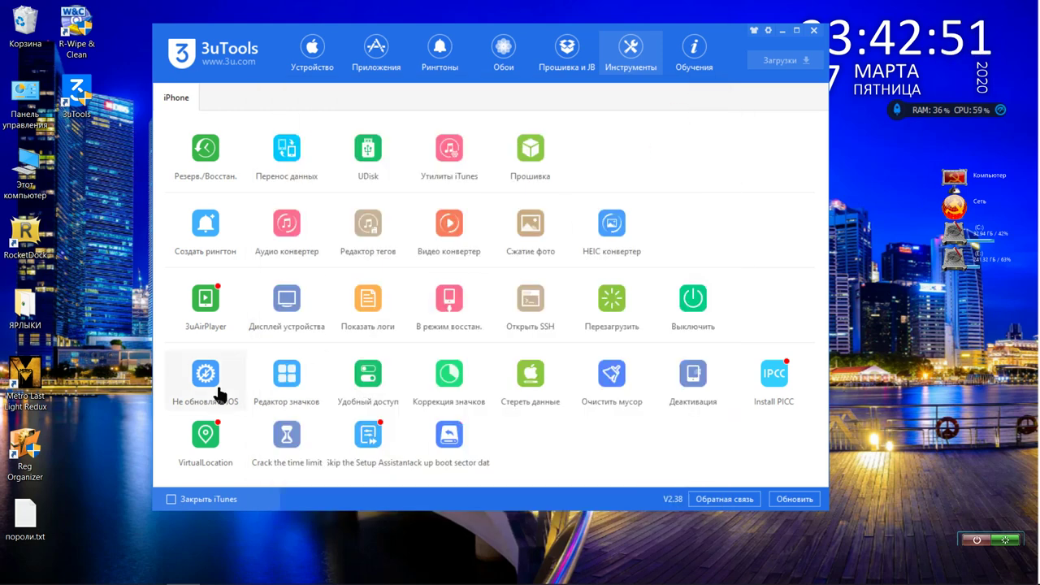
click(211, 442)
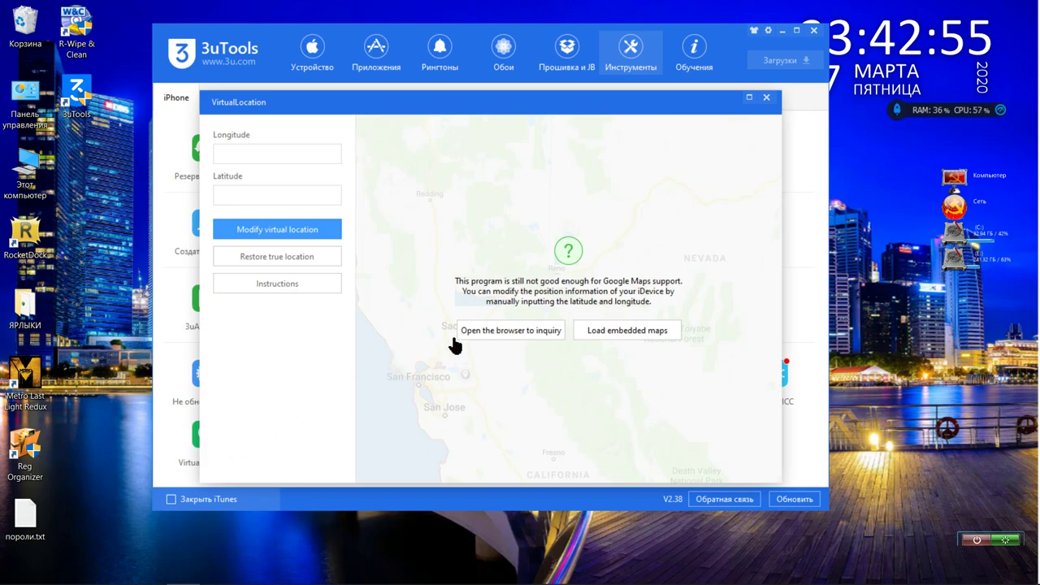
click(588, 330)
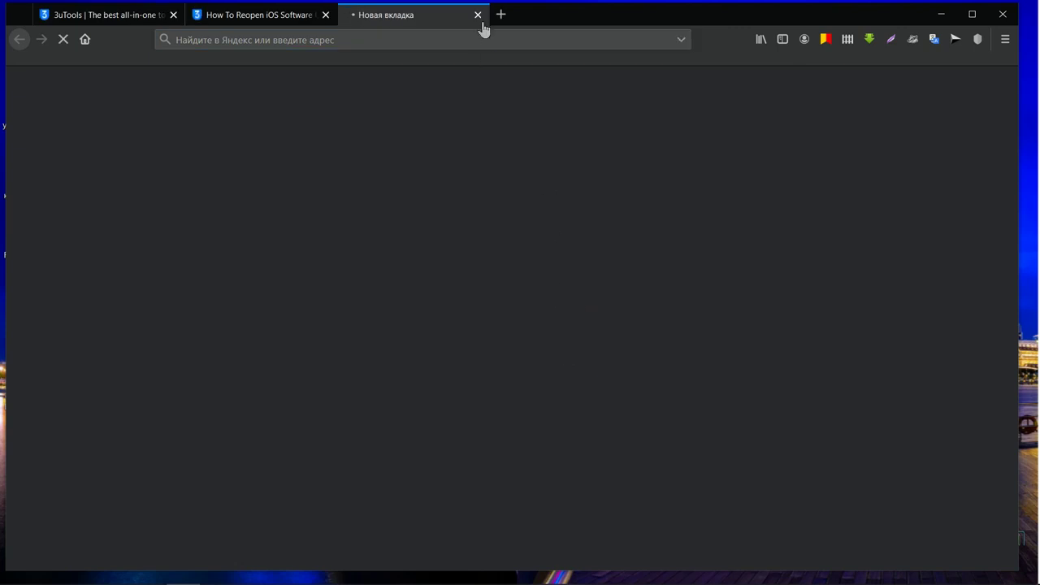
Close the new blank browser tab and exit the browser with its remaining tabs.
click(478, 18)
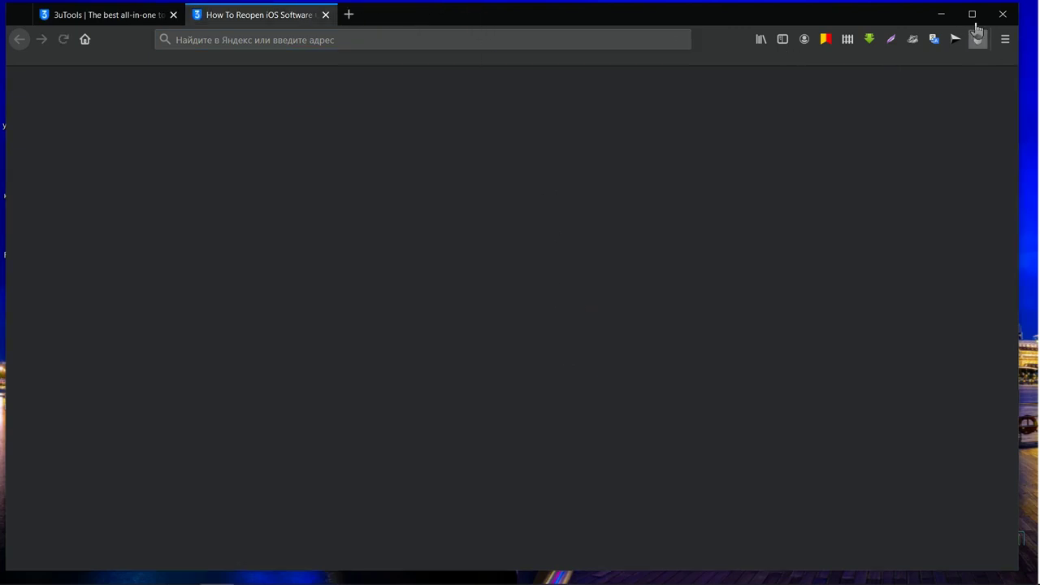
click(1003, 14)
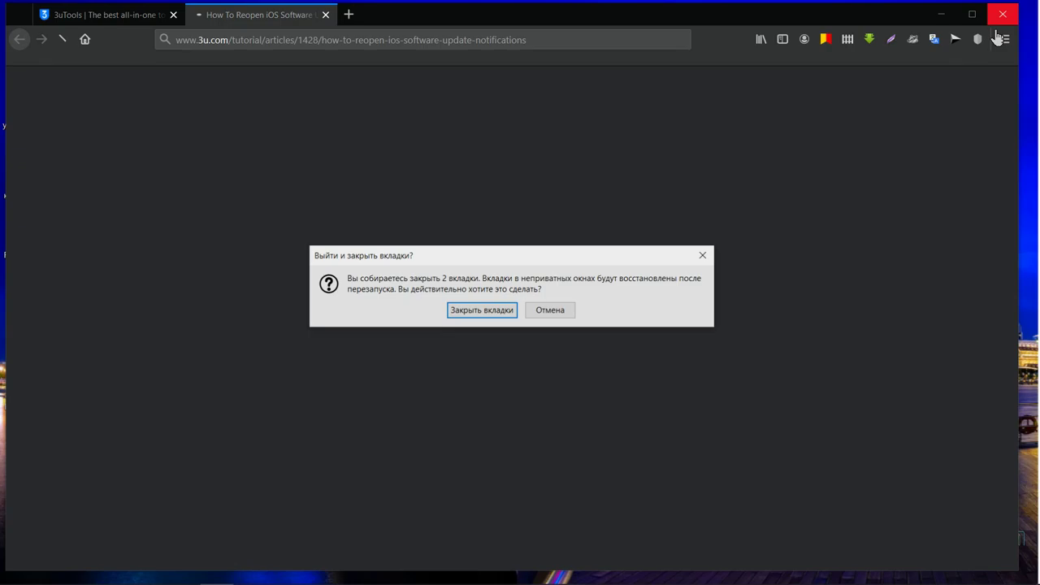
click(483, 313)
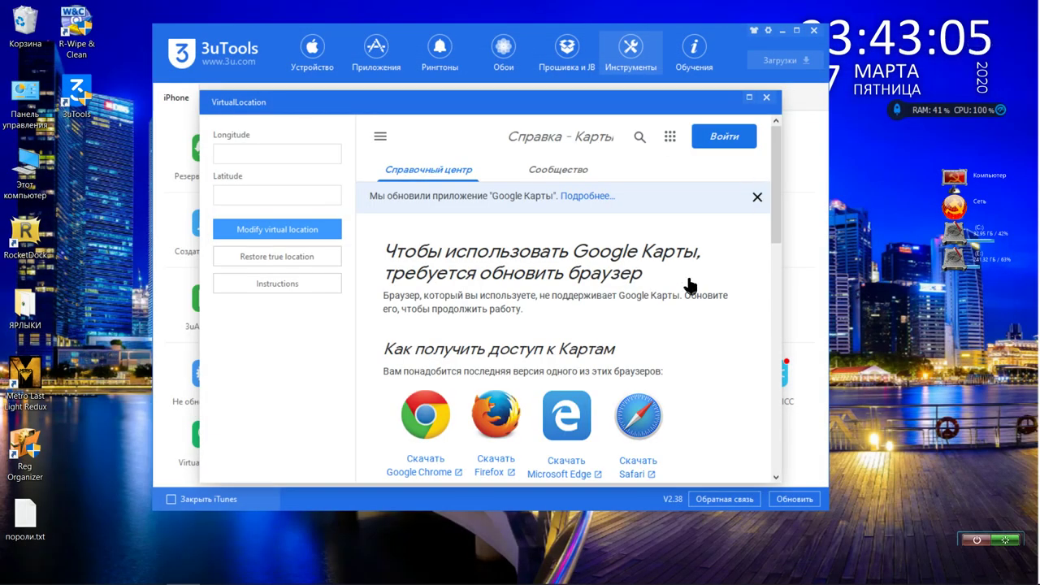
Read the Google Maps help page inside VirtualLocation and dismiss its app update notice.
scroll(687, 288, down, 1)
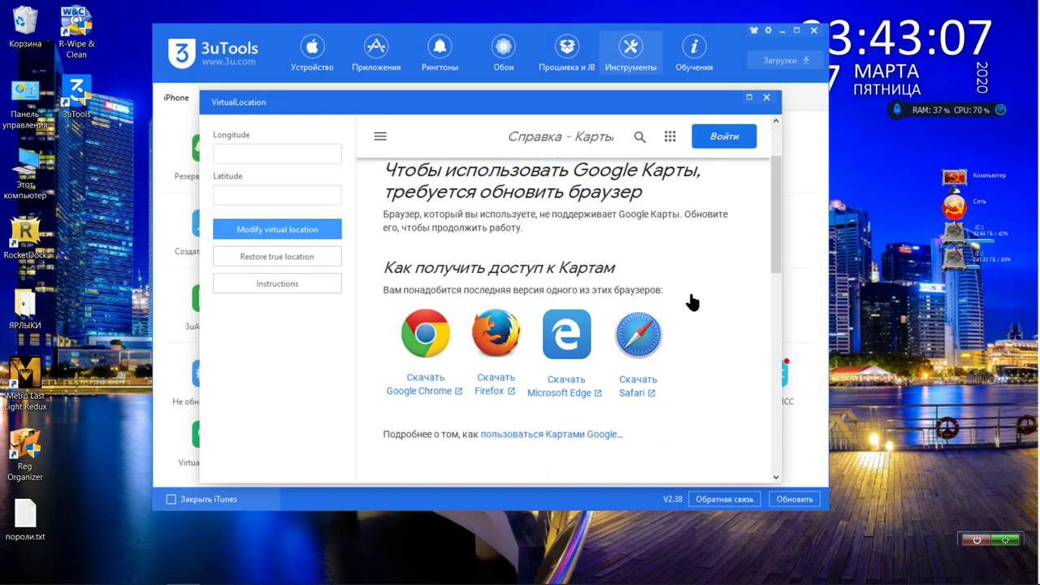
scroll(692, 302, up, 1)
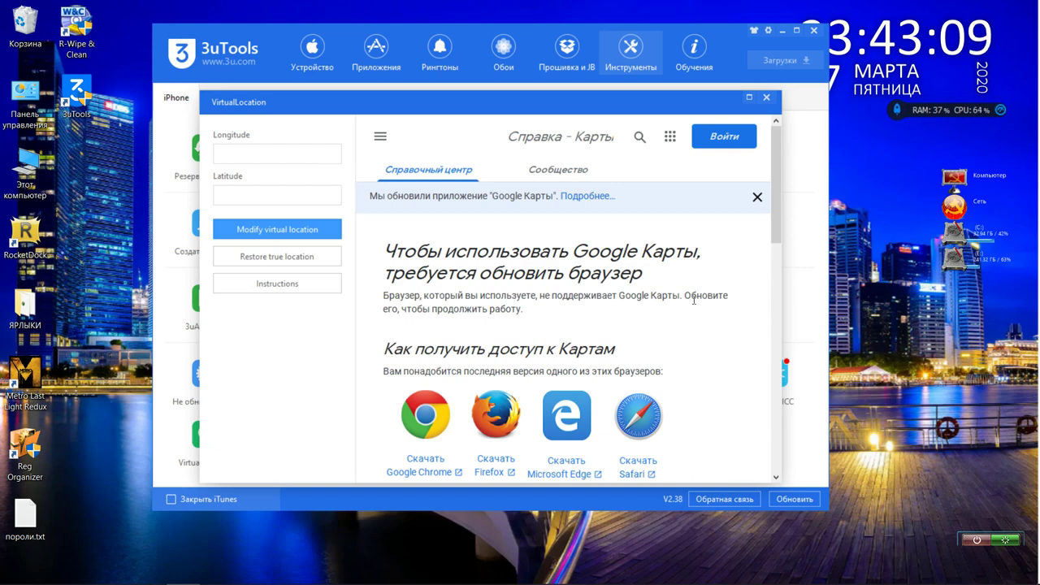
scroll(692, 306, down, 1)
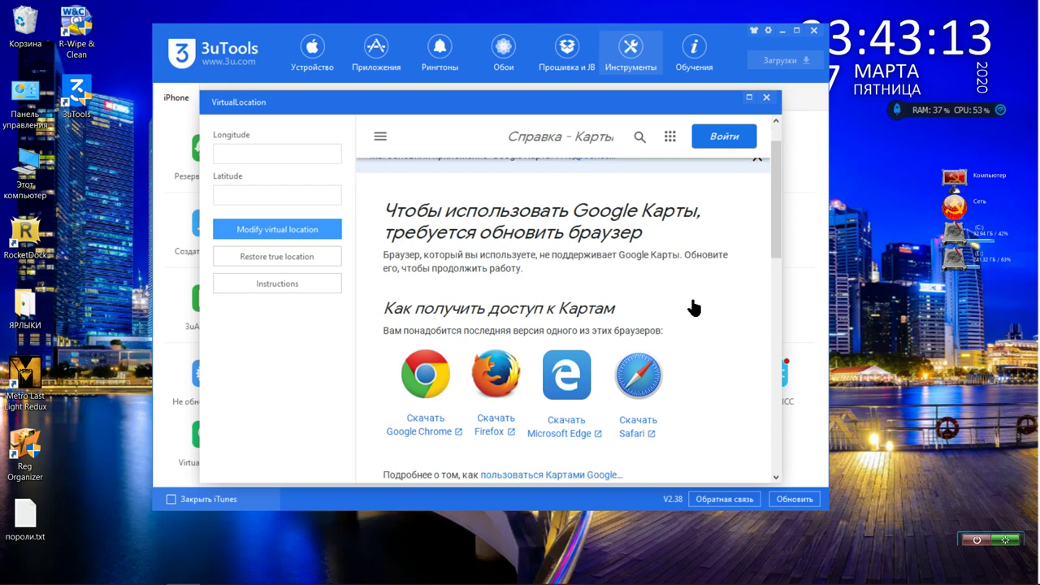
scroll(692, 305, down, 1)
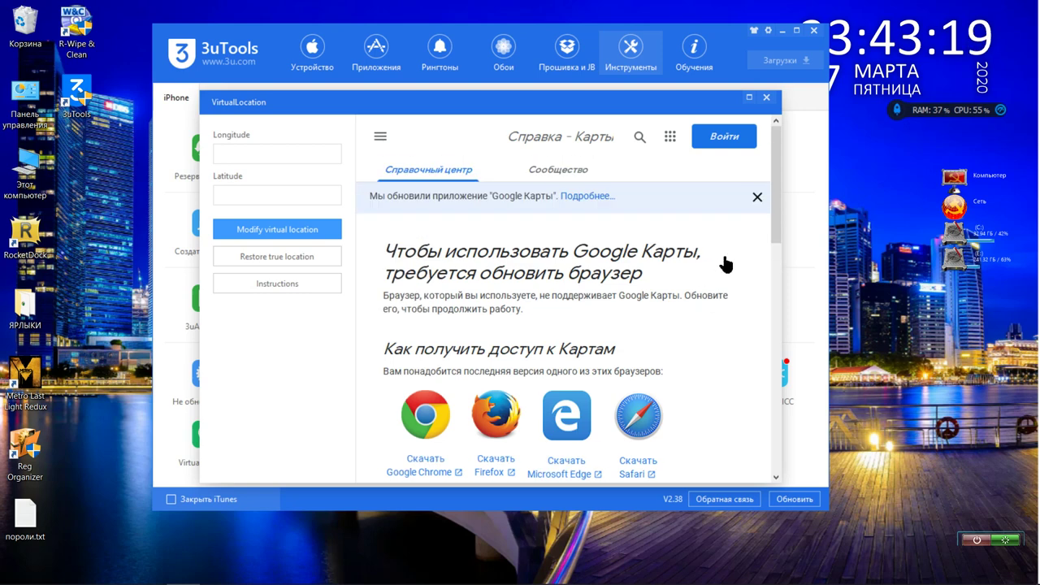
click(753, 199)
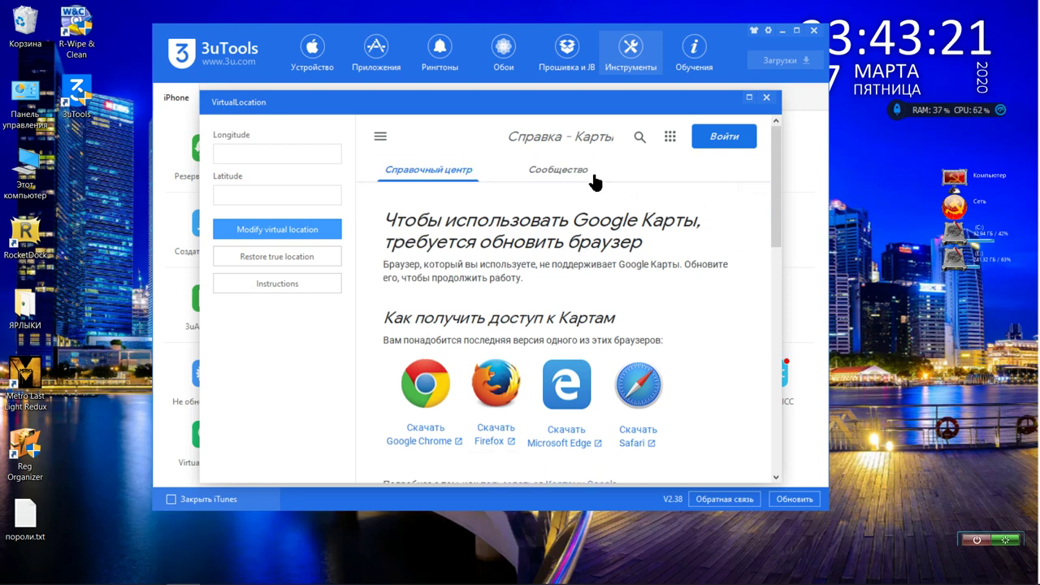
Browse the Google Maps community forum's featured posts and categories, and close VirtualLocation.
click(565, 170)
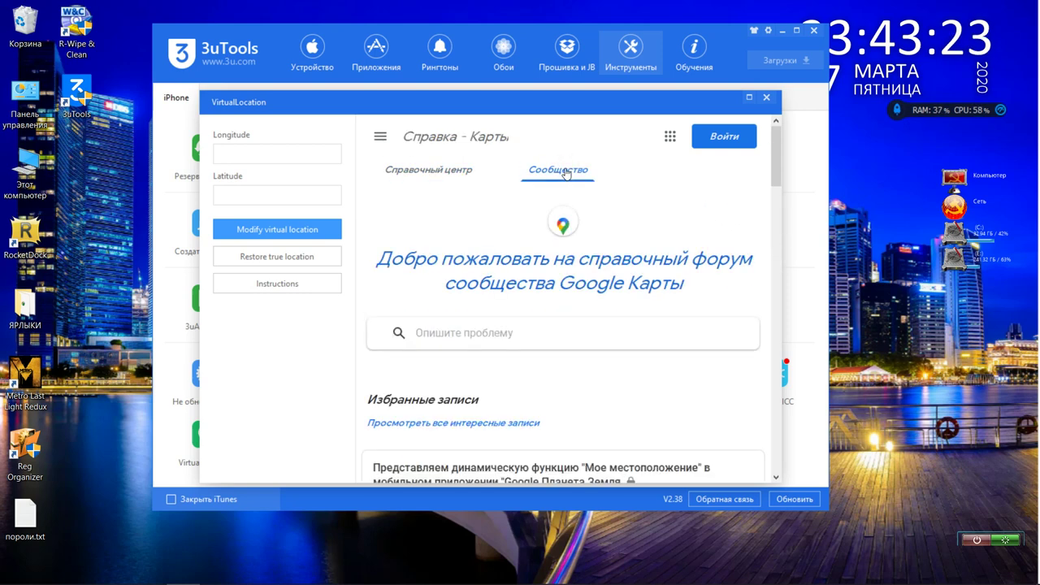
scroll(754, 254, down, 2)
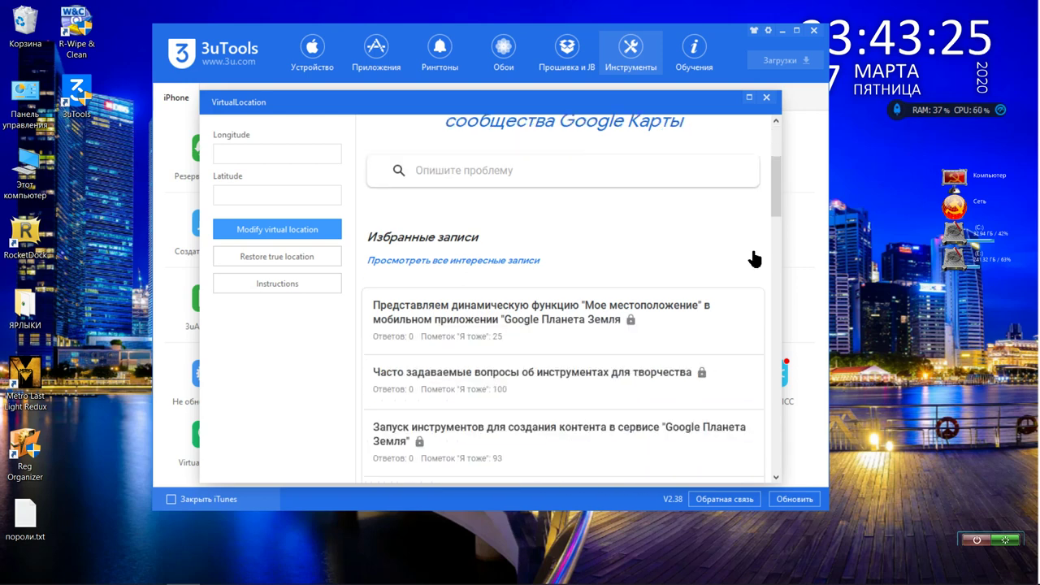
scroll(753, 259, down, 2)
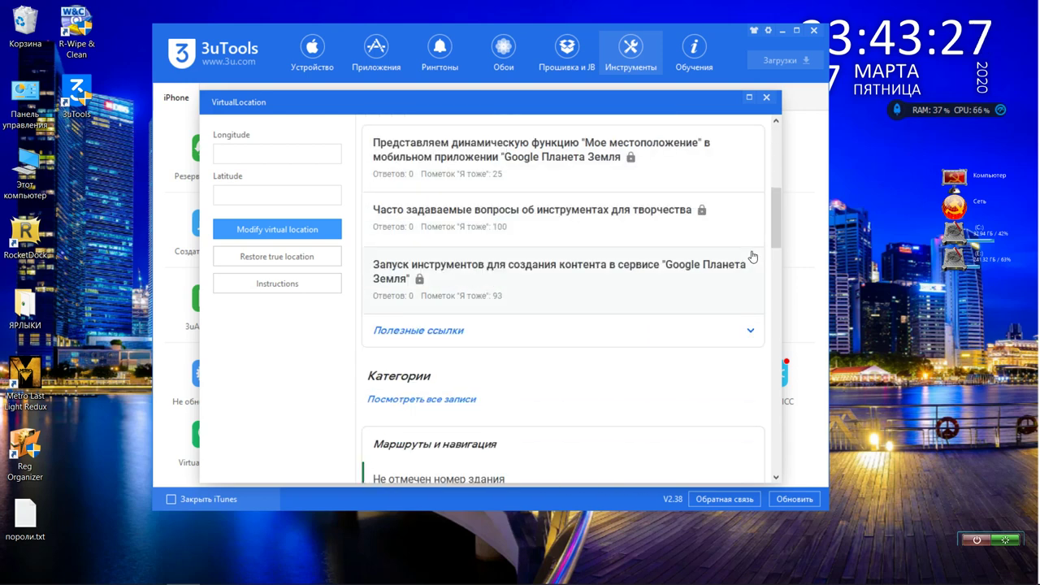
scroll(752, 256, down, 1)
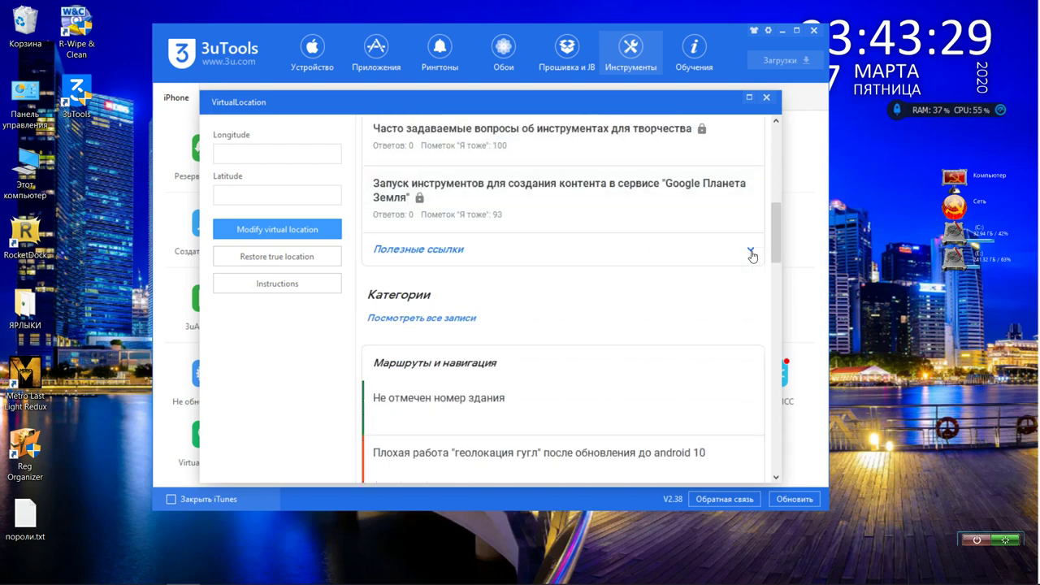
scroll(752, 259, down, 1)
scroll(752, 259, down, 7)
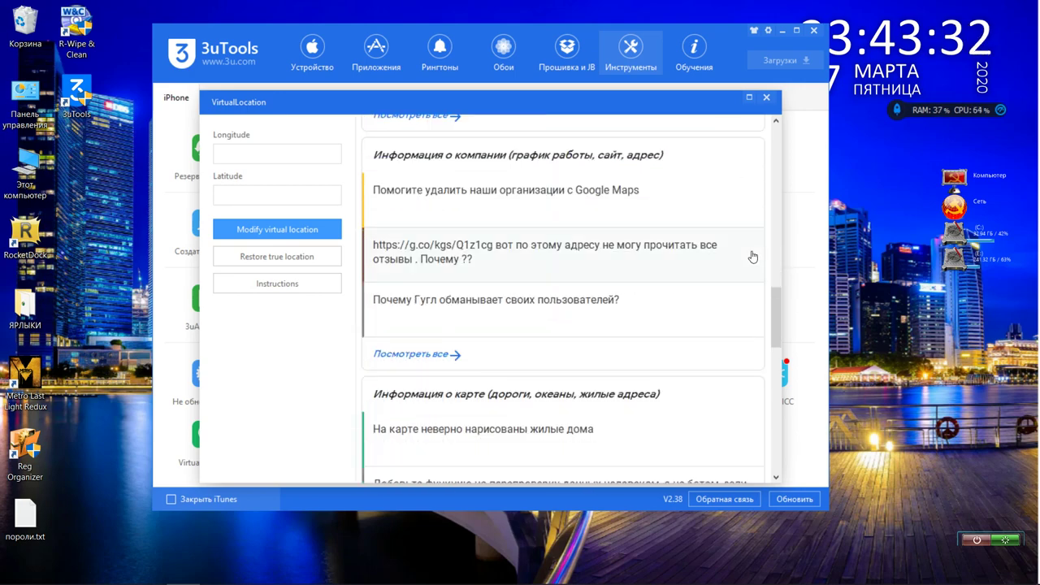
click(766, 97)
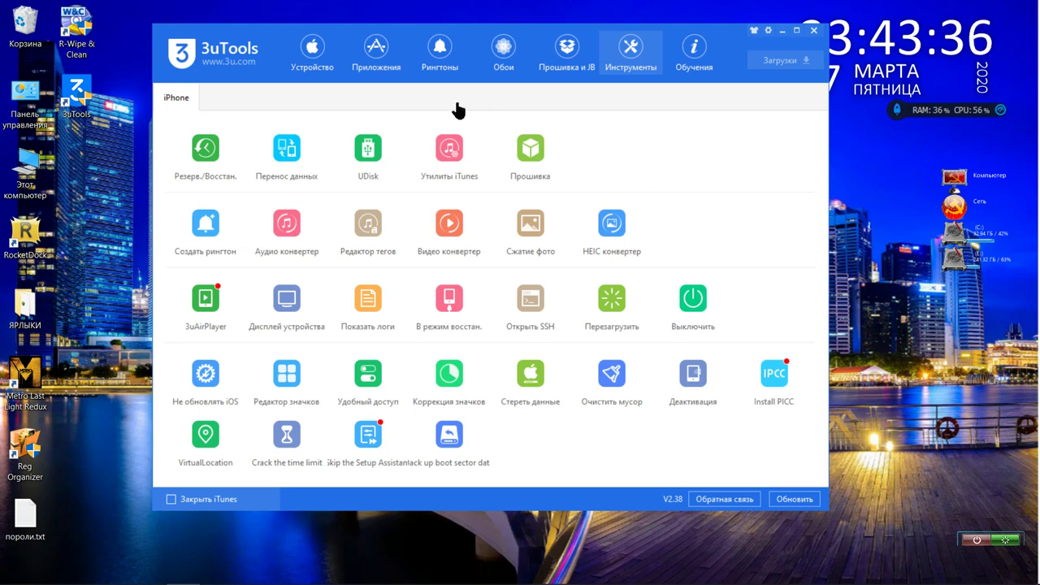
Look through the firmware and jailbreak section's standard, iTunes Flash and advanced flashing pages, including the DFU mode instructions.
click(557, 65)
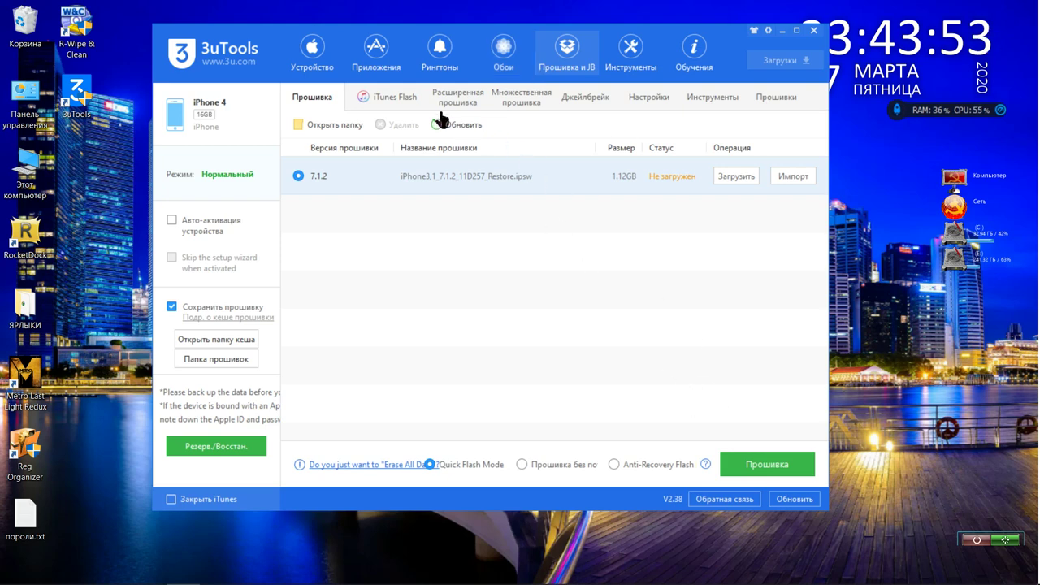
click(405, 101)
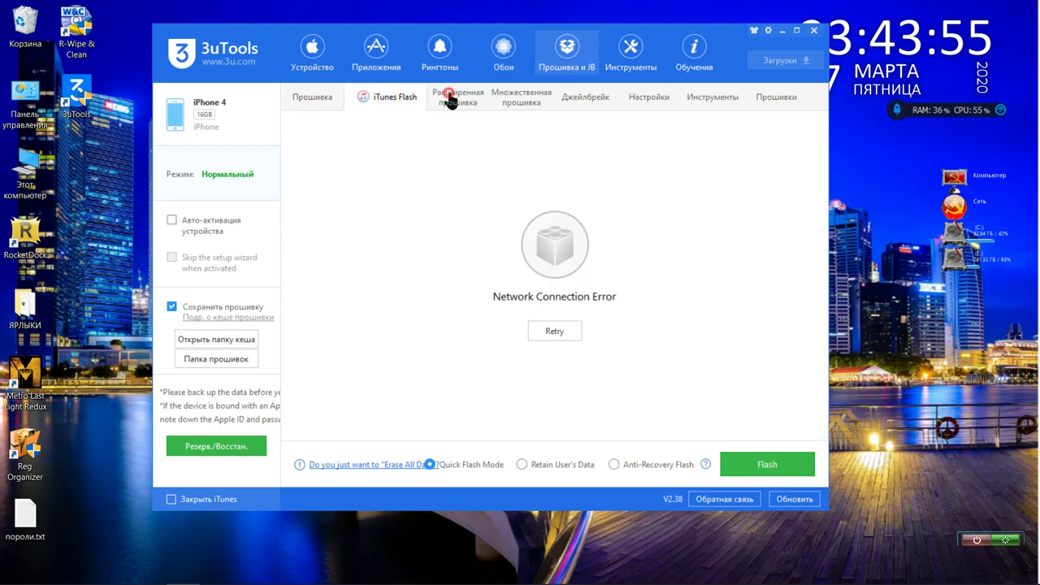
click(449, 97)
click(387, 100)
click(456, 101)
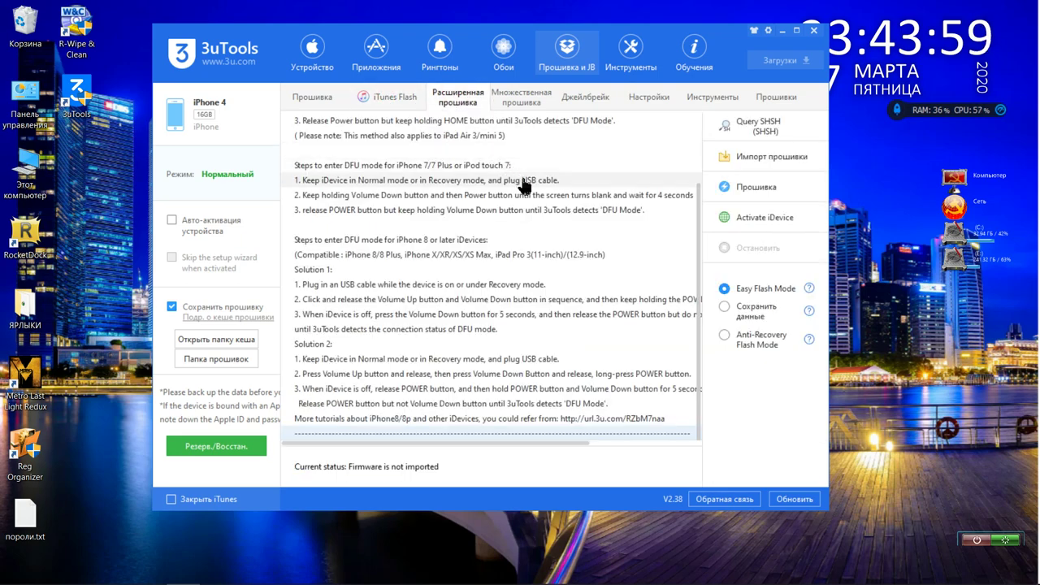
scroll(524, 186, up, 2)
Unbind the connected iPhone 4's port in the multiple-device flashing section and acknowledge the message.
click(526, 101)
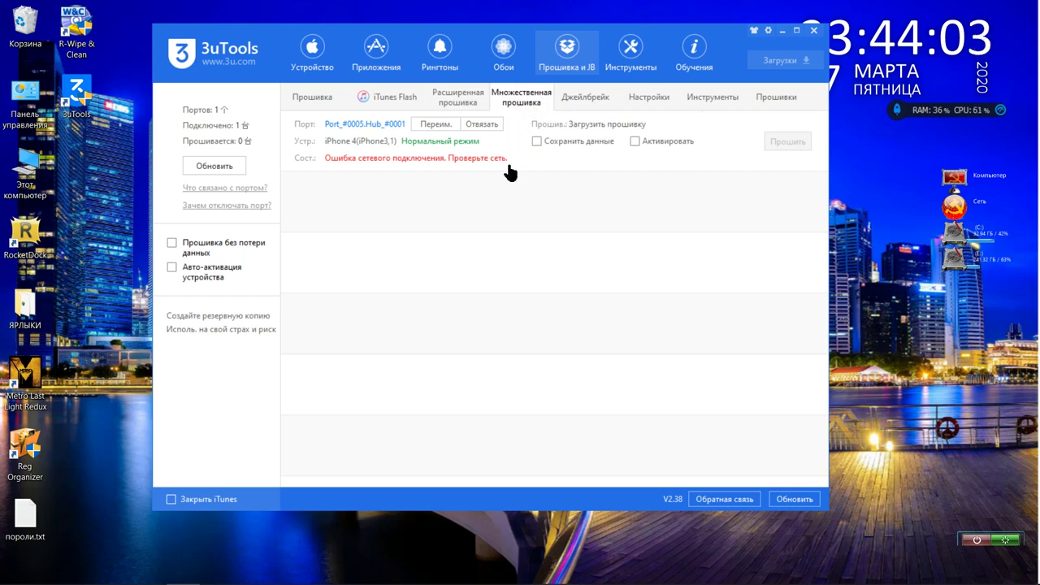
click(470, 129)
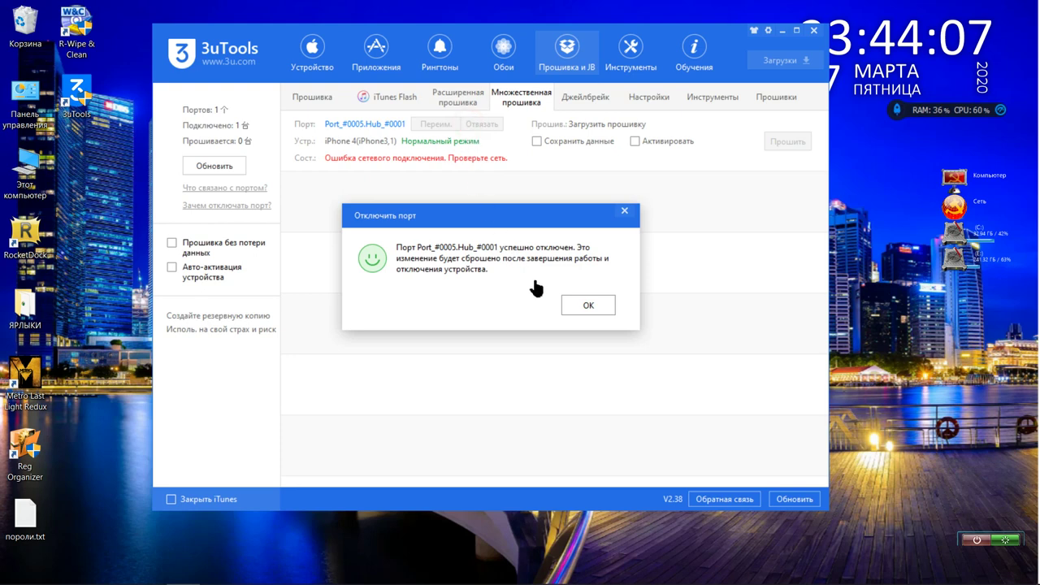
click(569, 308)
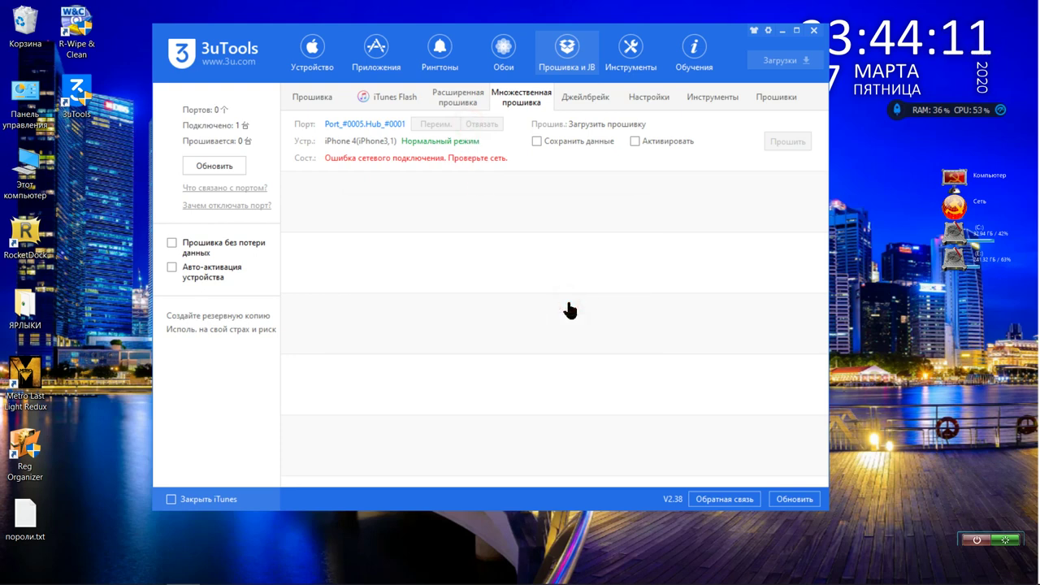
Try the multiple-flashing options for keeping data and auto-activating the device, leaving only auto-activation enabled.
click(172, 243)
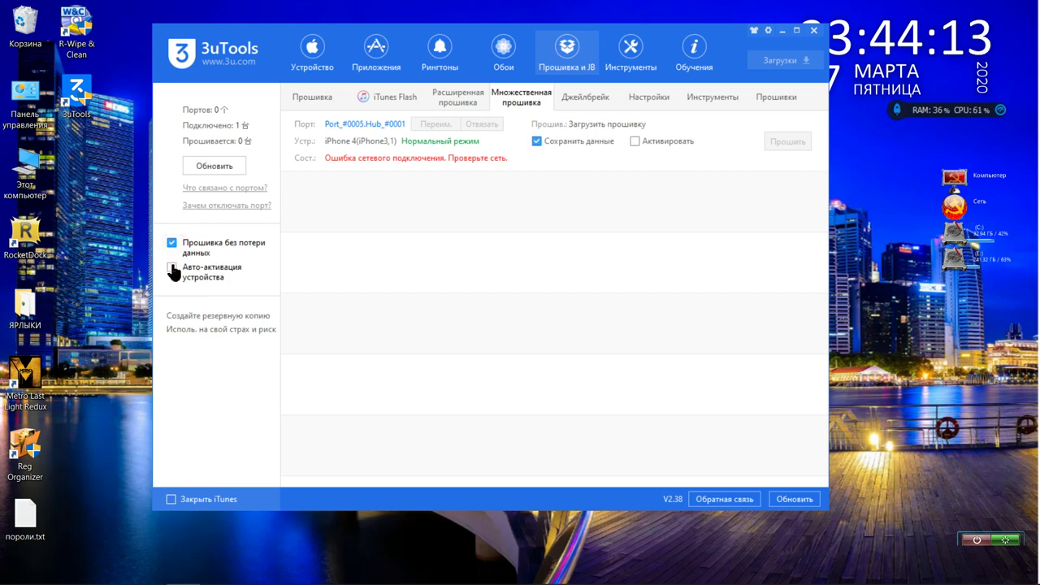
click(173, 268)
click(171, 242)
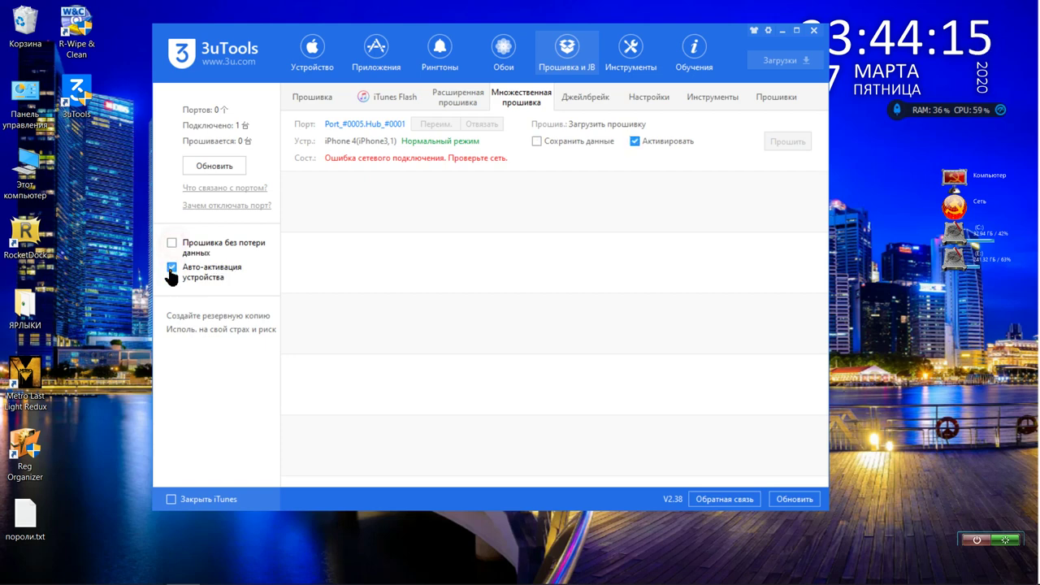
click(172, 267)
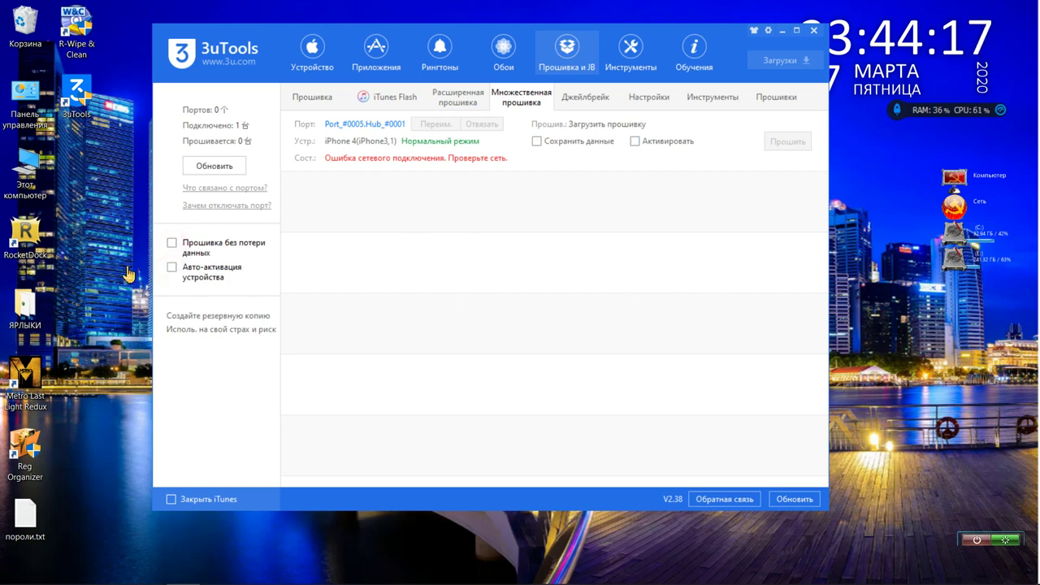
click(171, 268)
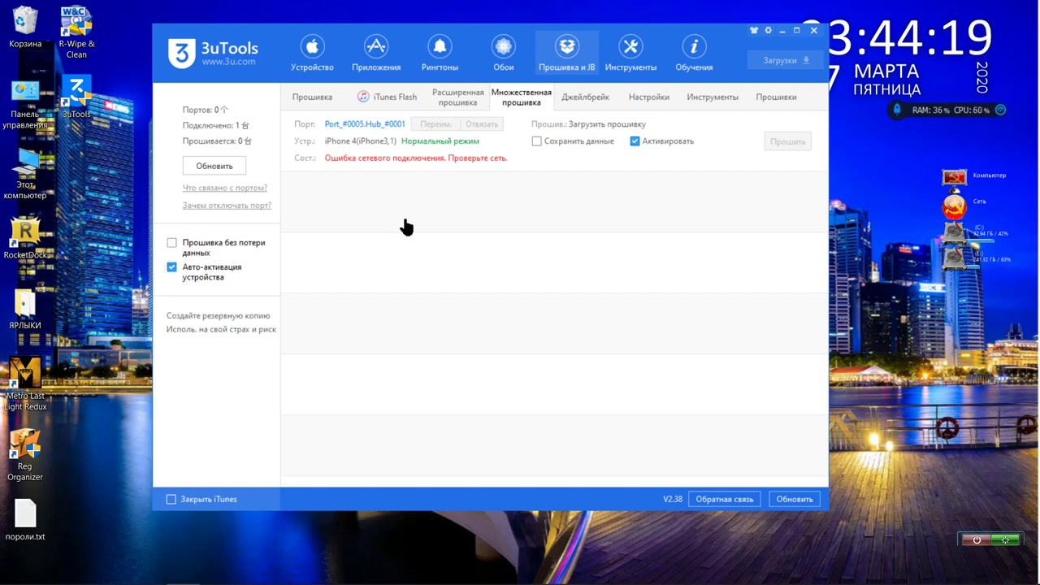
Look through the jailbreak instructions, the settings page's device operations and the list of installable jailbreak and iTunes tools.
click(593, 103)
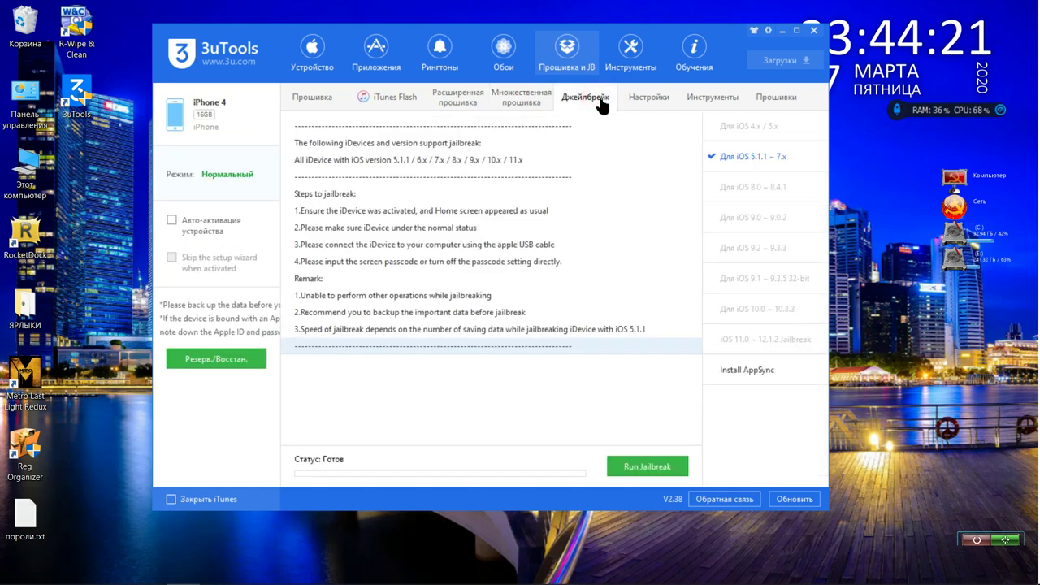
click(639, 101)
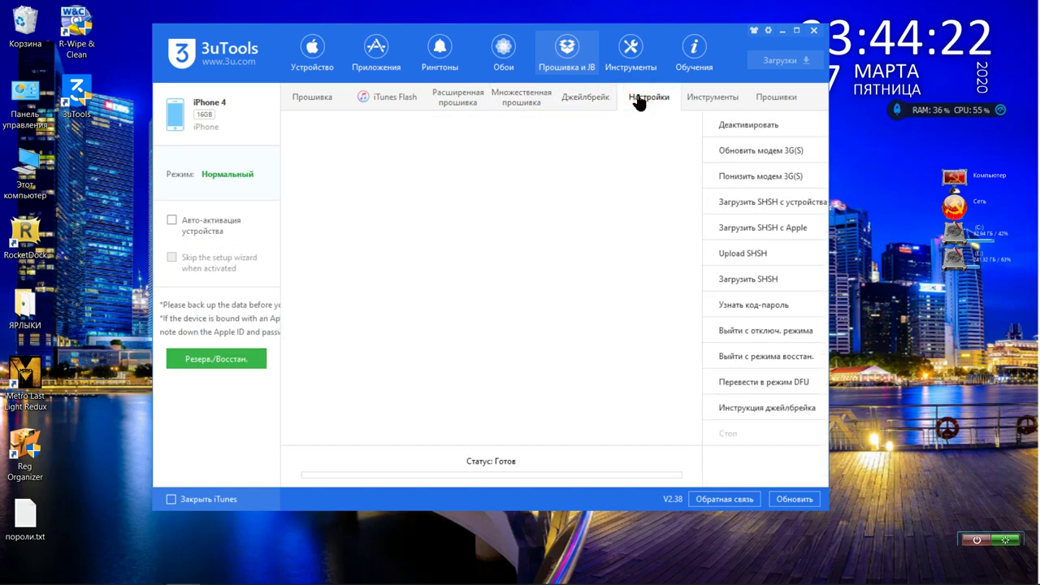
click(697, 96)
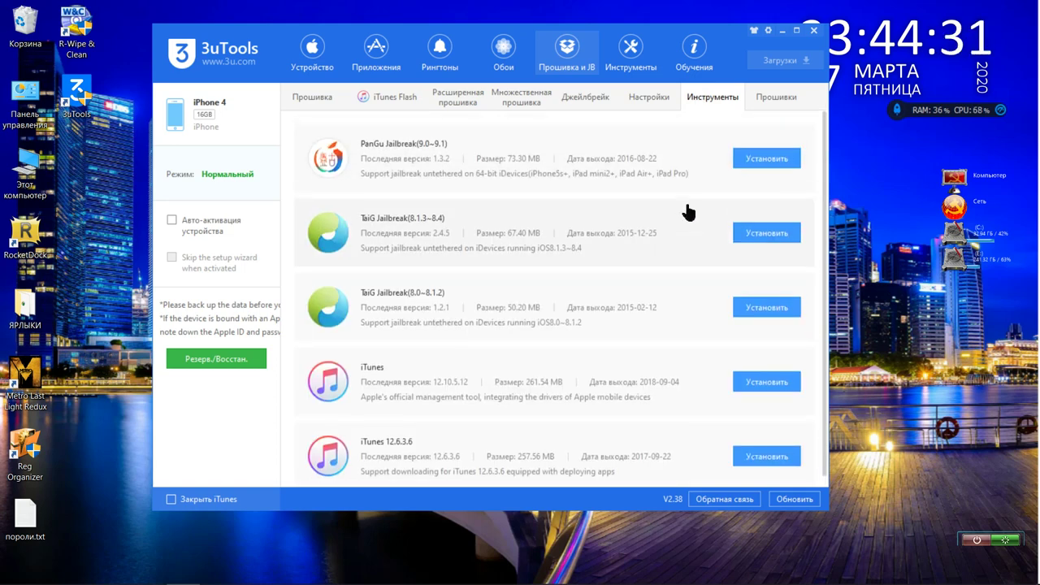
Open the firmware catalogue and examine the selectable iPhone models and the versions offered for the iPhone 4.
click(776, 99)
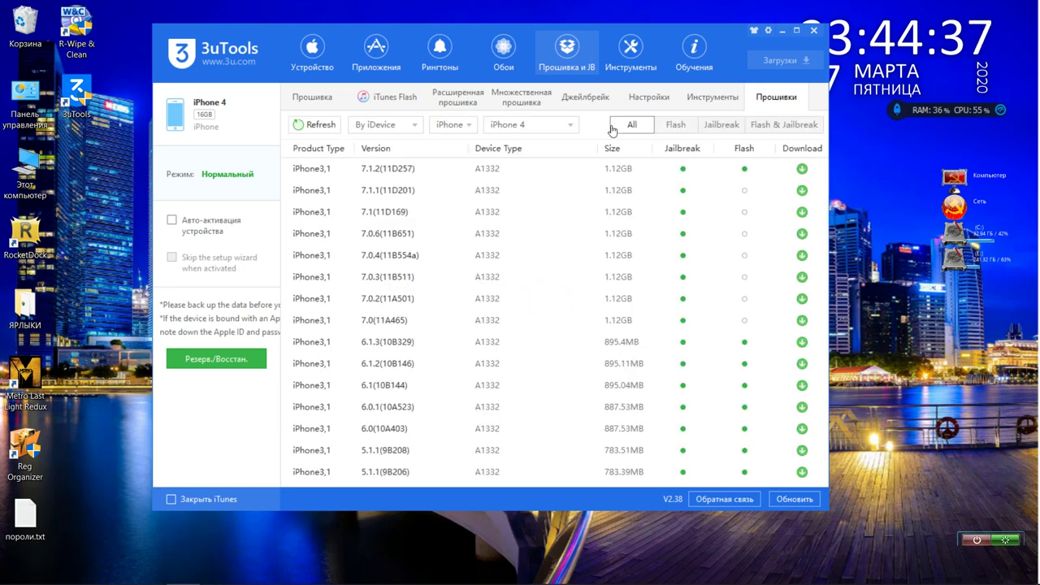
click(561, 126)
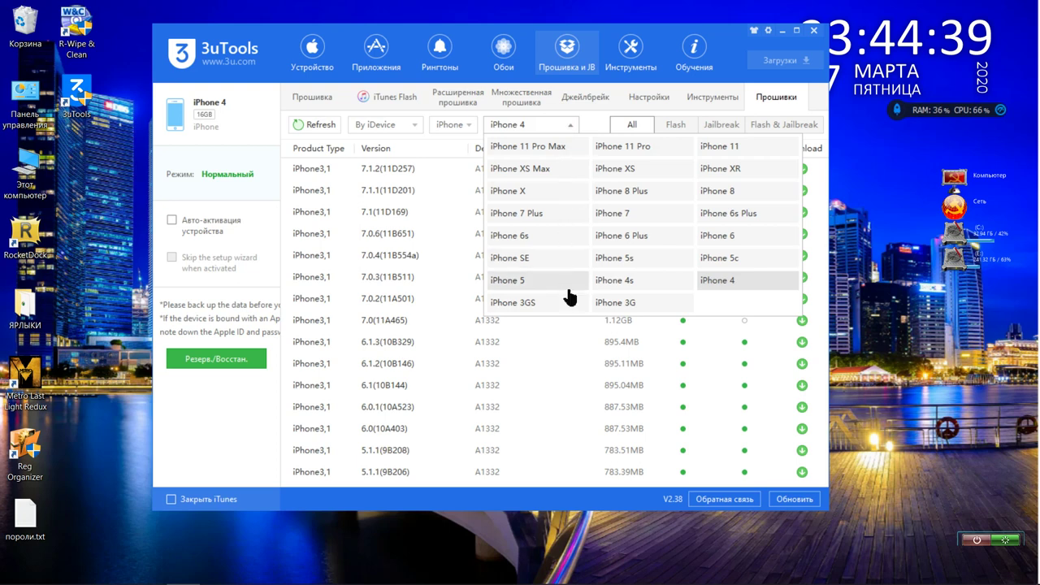
click(573, 128)
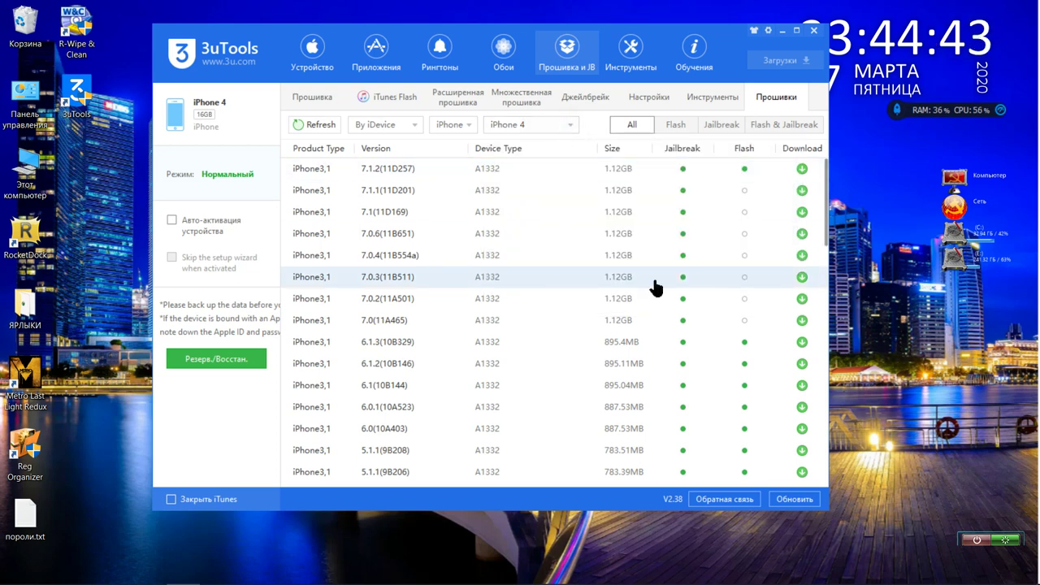
scroll(481, 317, down, 10)
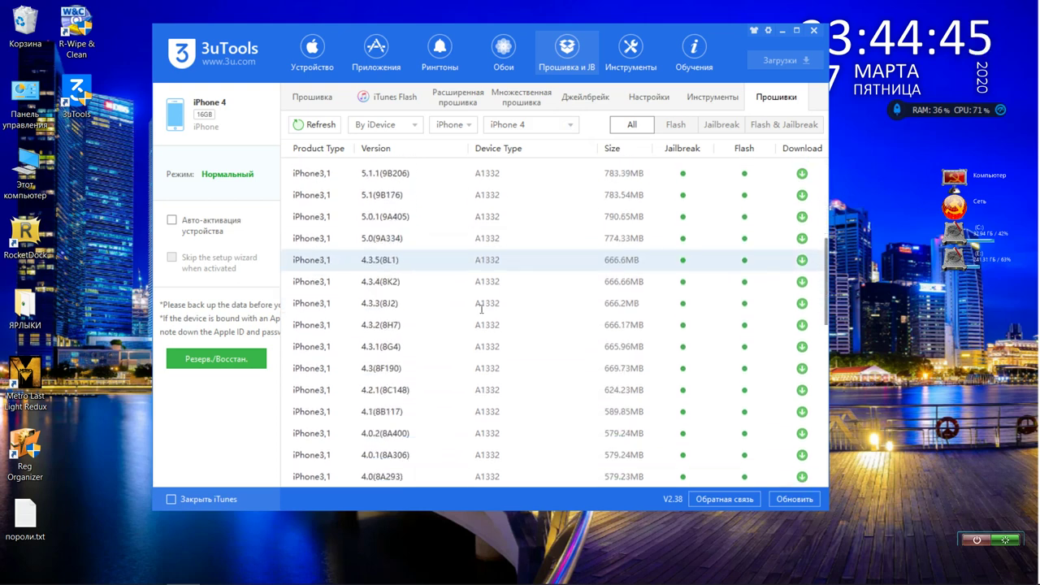
scroll(484, 309, up, 10)
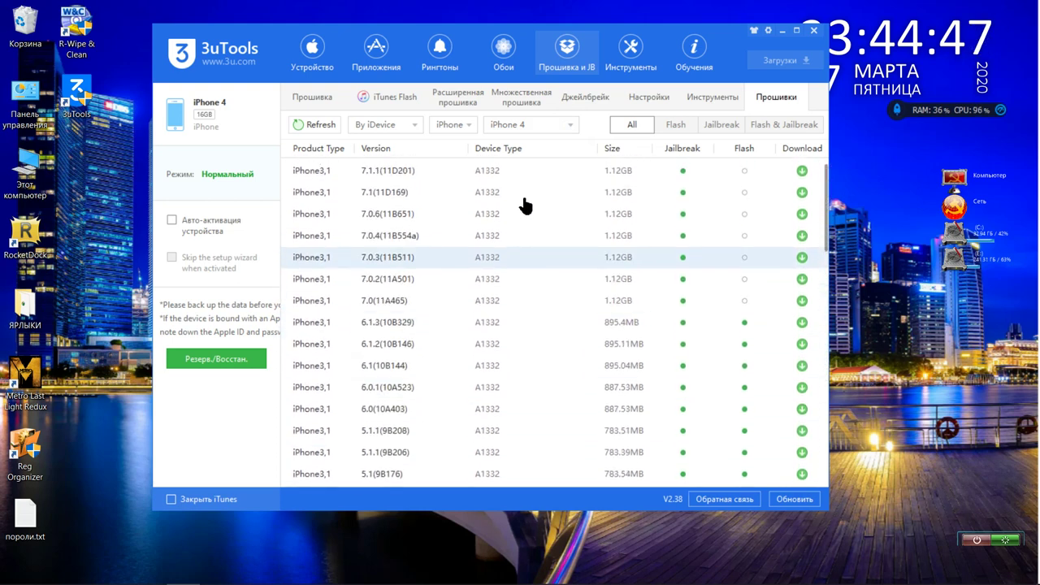
Examine the firmware versions offered for the iPhone 4s, and set the catalogue back to iPhone 4.
click(570, 122)
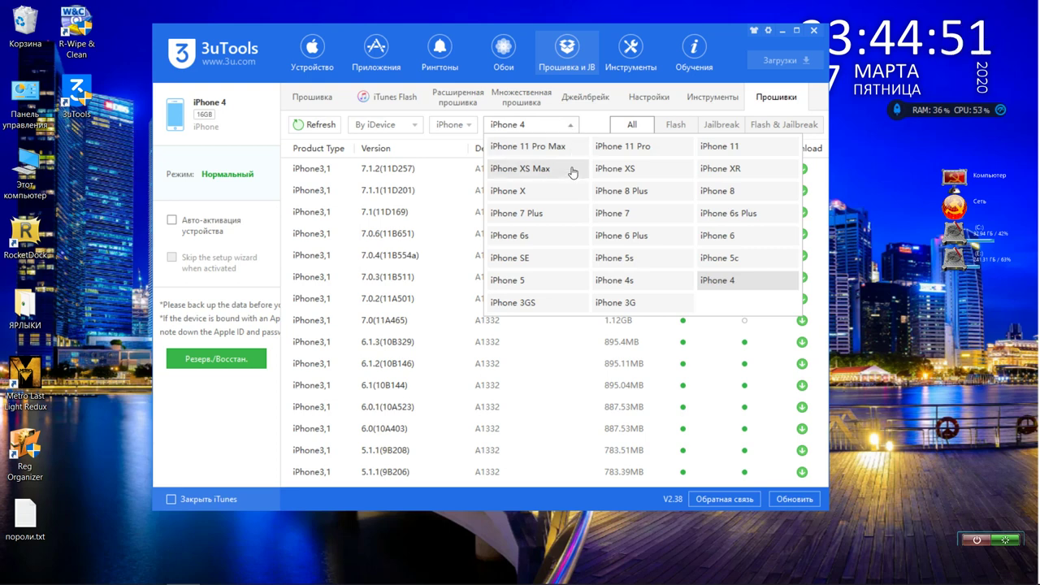
click(614, 280)
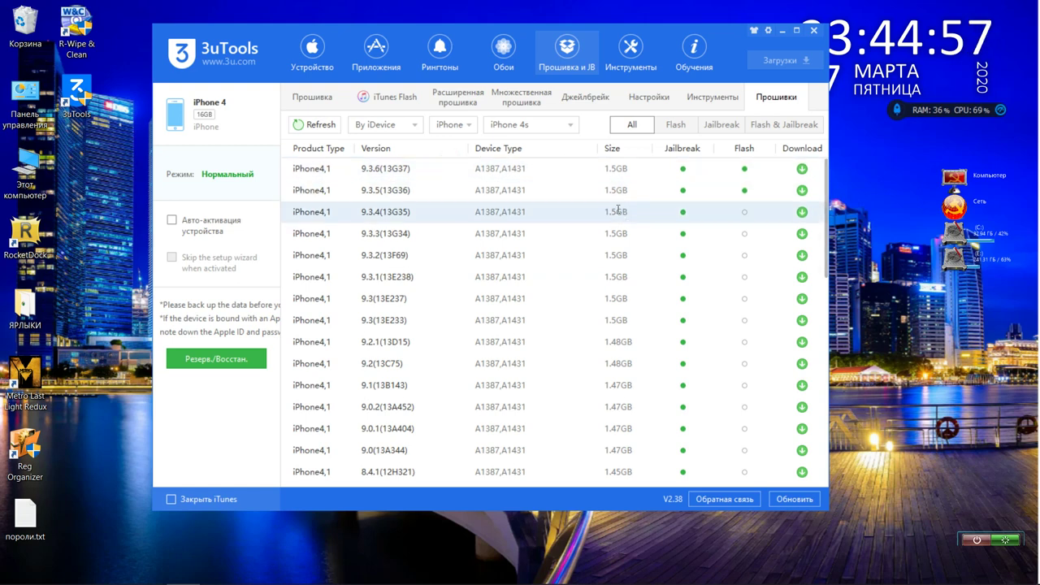
scroll(615, 211, down, 3)
scroll(611, 219, up, 3)
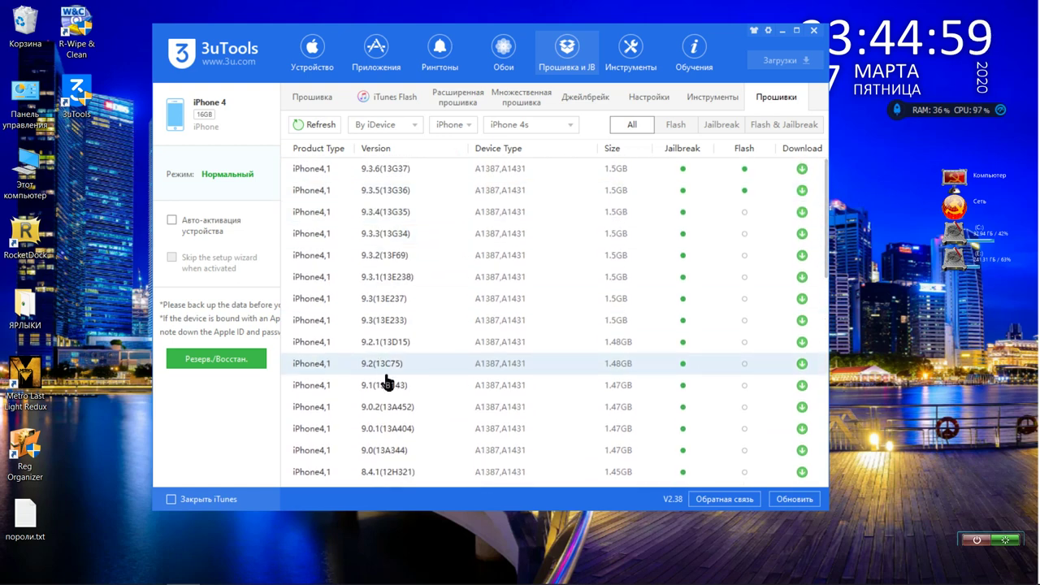
click(569, 128)
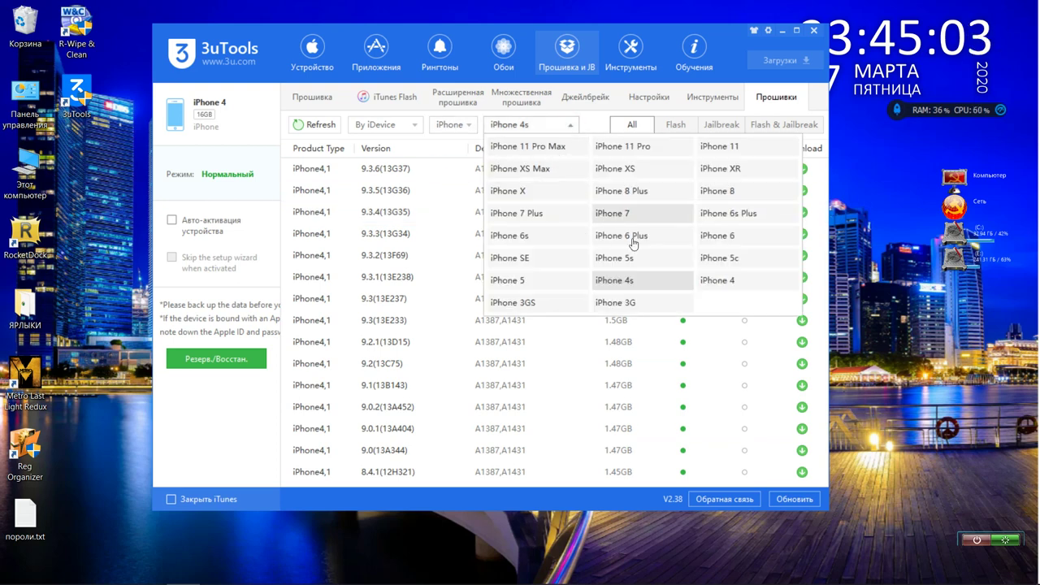
click(715, 281)
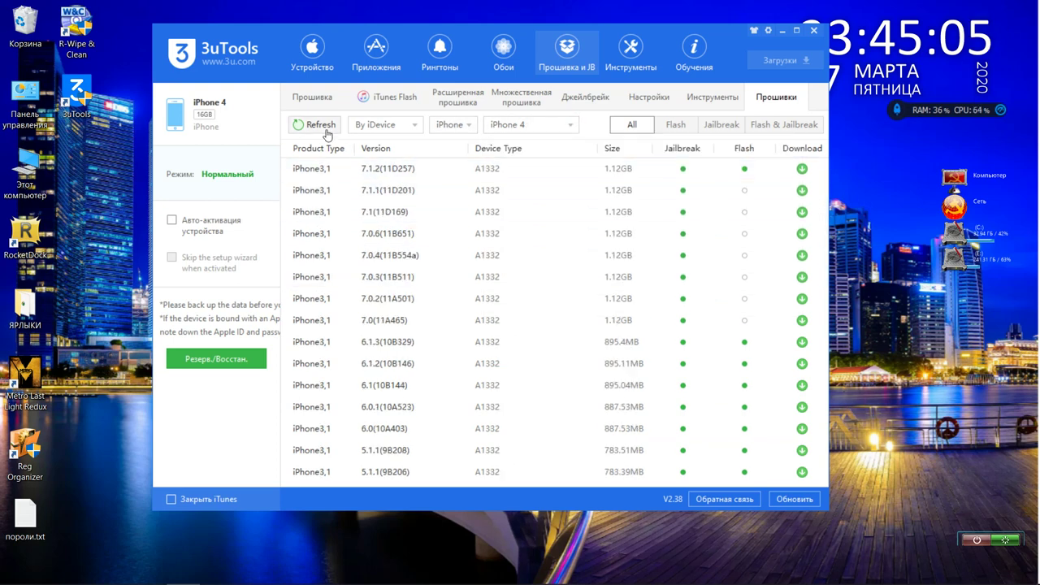
Check the firmware catalogue's grouping and device type choices, and filter the iPhone 4 firmware by Jailbreak.
click(381, 126)
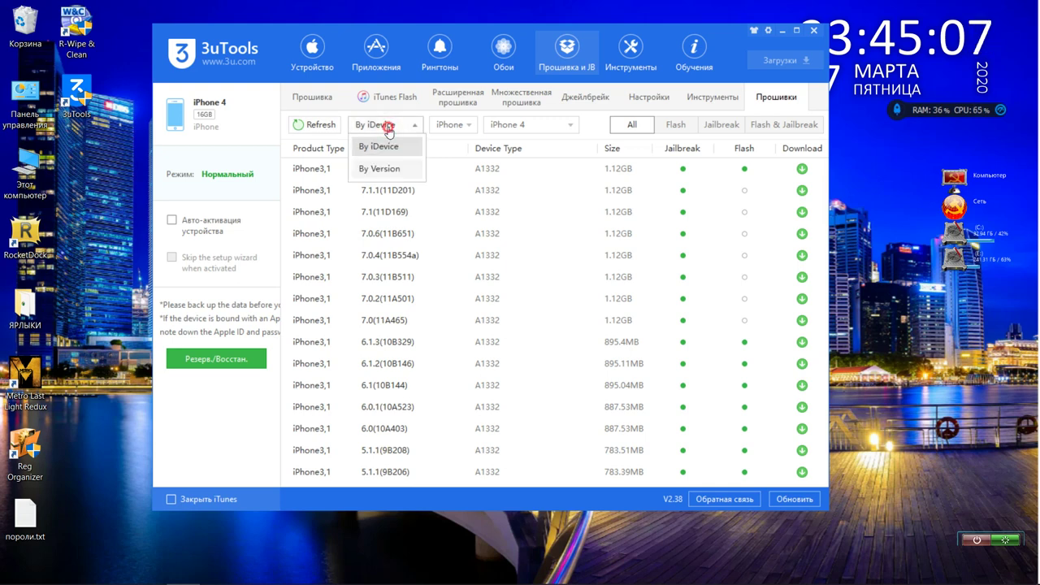
click(378, 128)
click(460, 127)
click(460, 127)
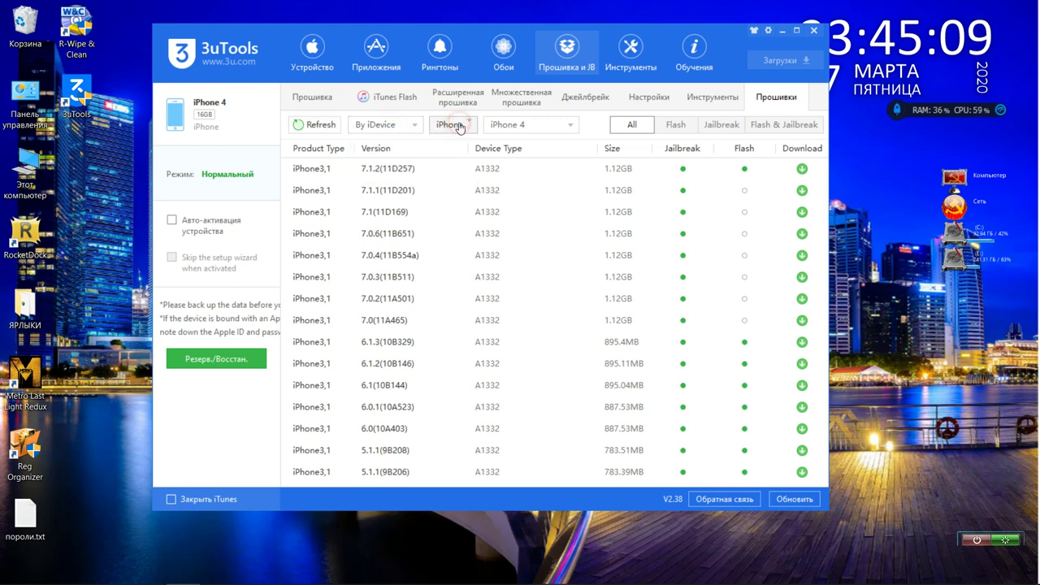
click(730, 135)
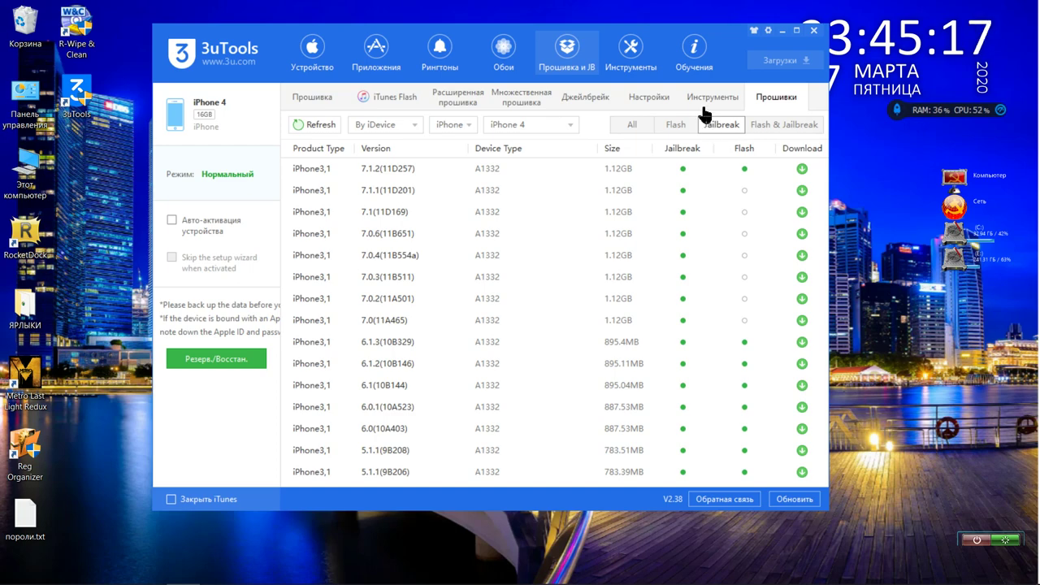
Revisit the jailbreak tools, device information, toolbox, ringtones and wallpapers pages, ending on the firmware and jailbreak section.
click(707, 101)
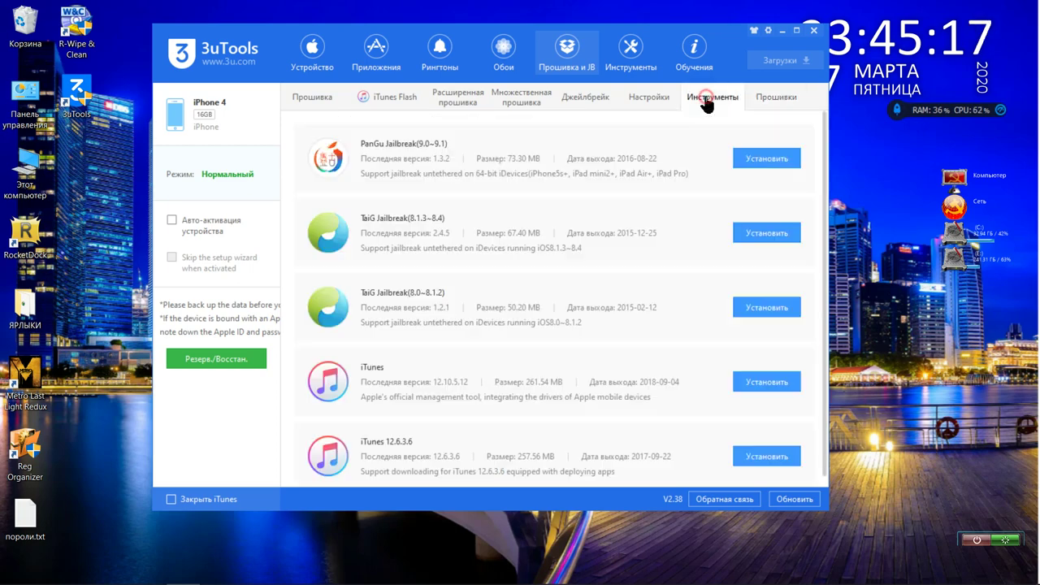
click(767, 100)
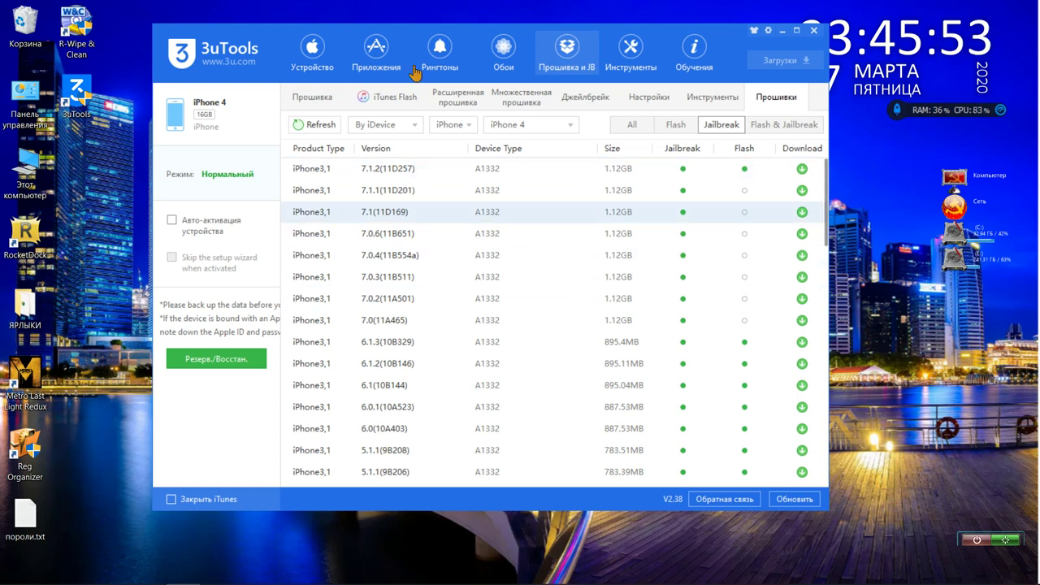
click(312, 53)
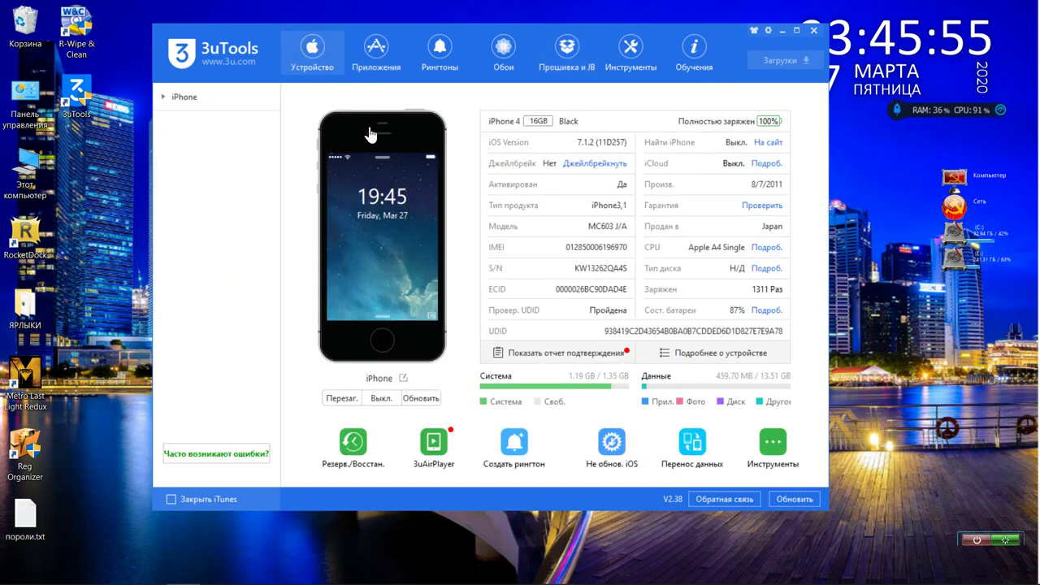
click(569, 52)
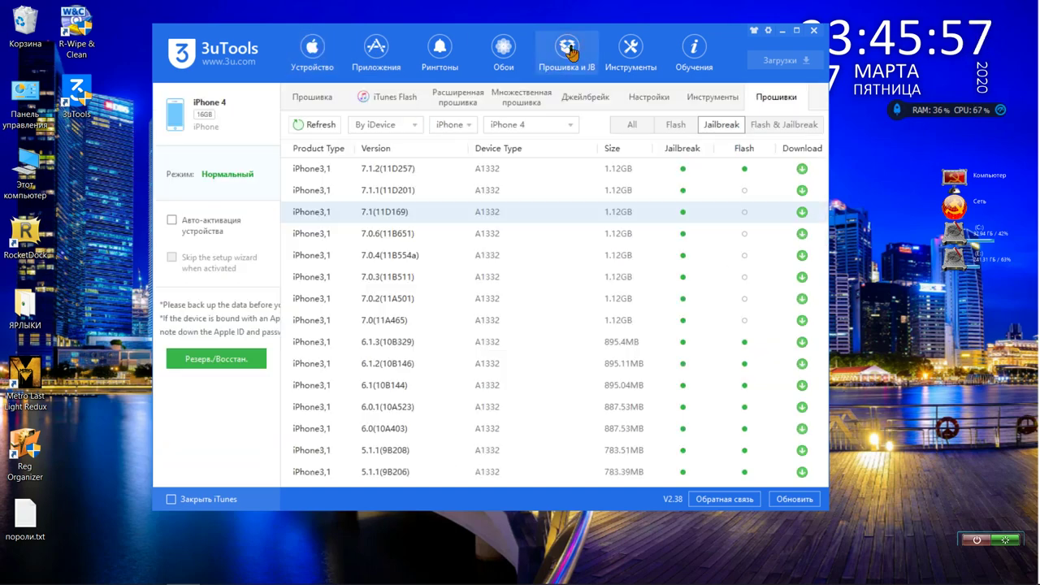
click(628, 49)
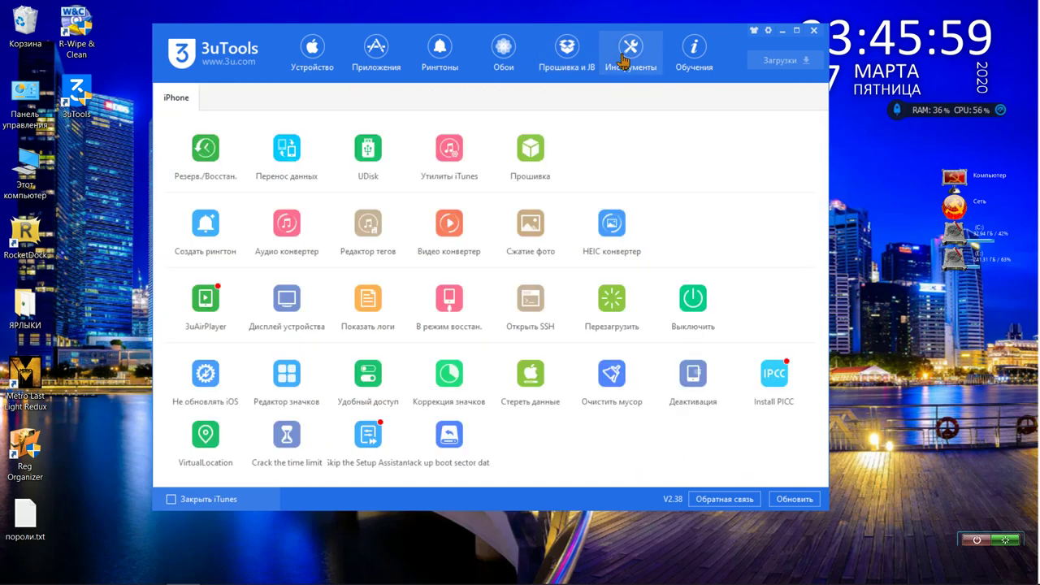
click(437, 52)
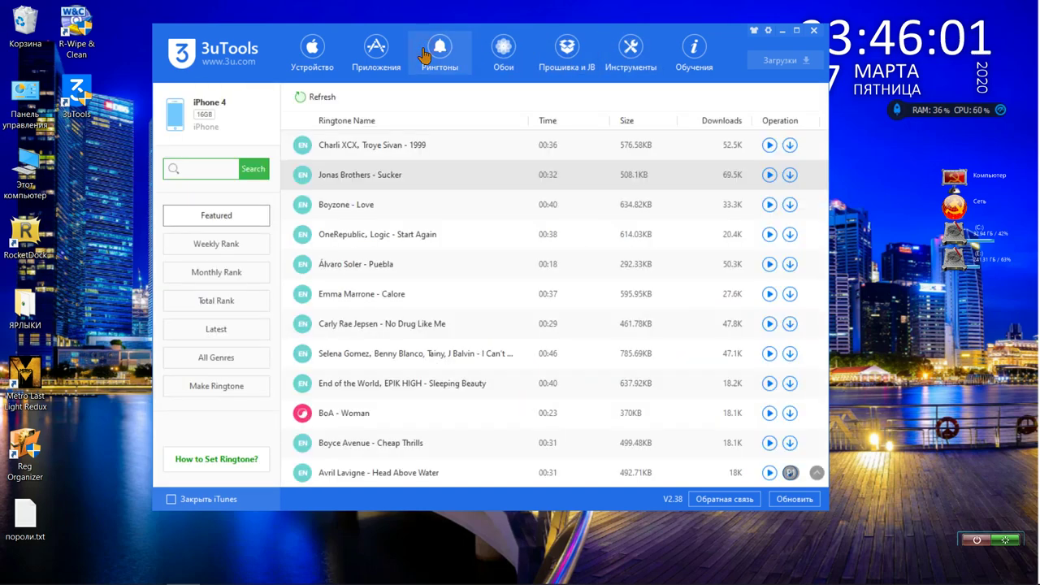
click(501, 57)
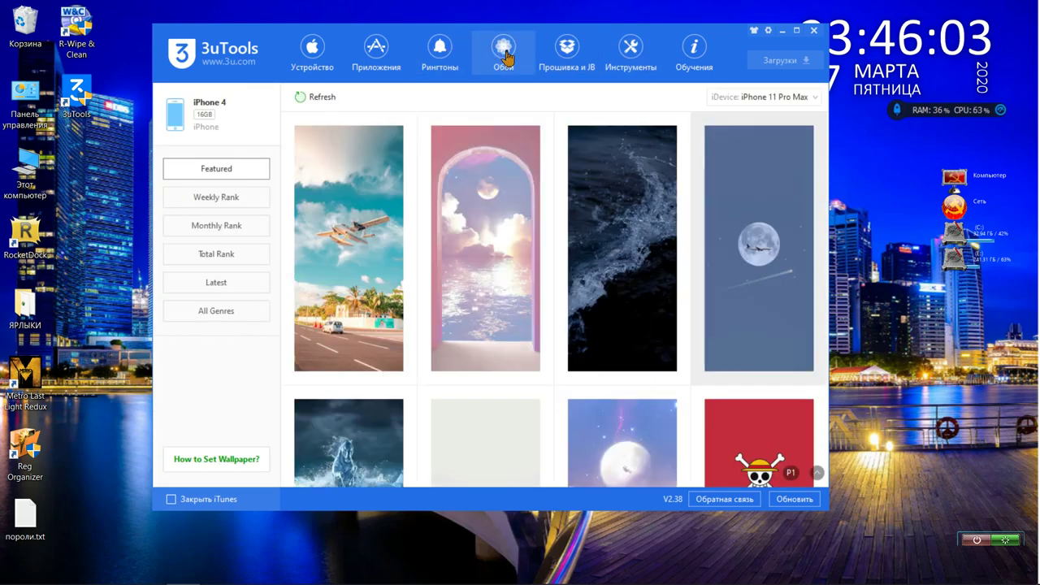
click(558, 55)
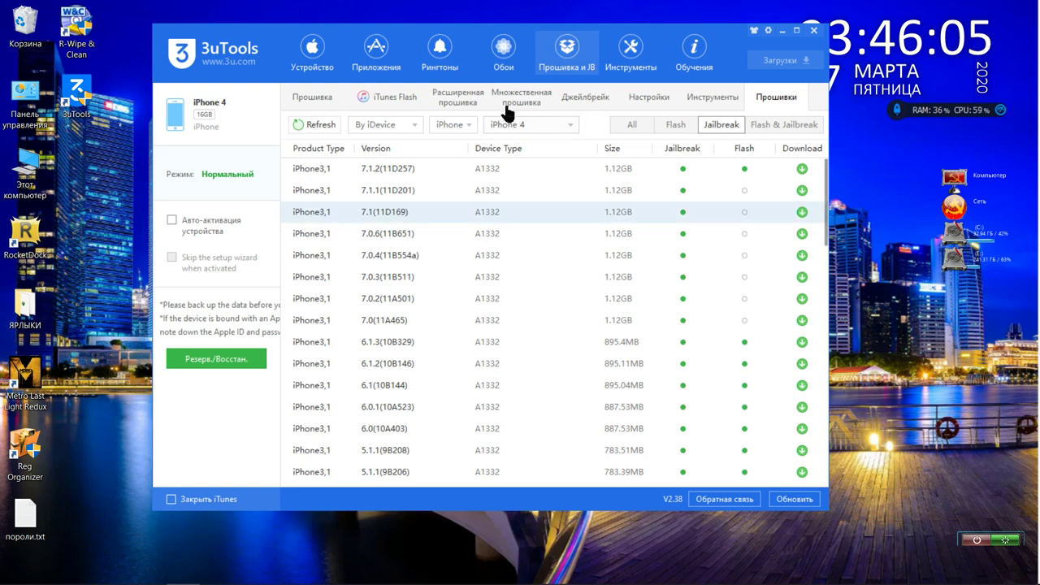
Review the standard, iTunes Flash, advanced and multiple flashing pages, the jailbreak page and the settings, ending on the firmware catalogue.
click(394, 98)
click(323, 101)
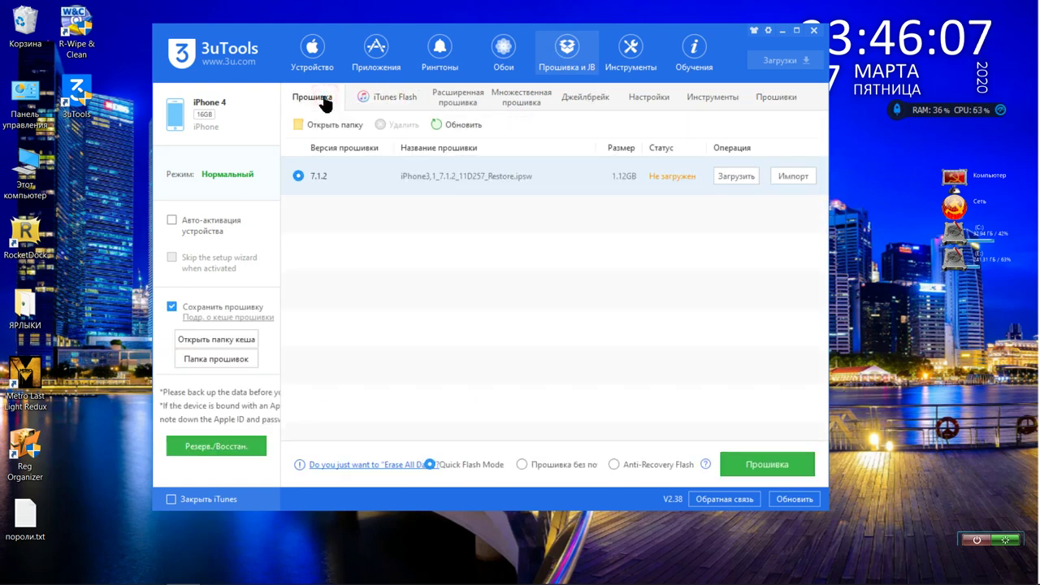
click(404, 97)
click(446, 97)
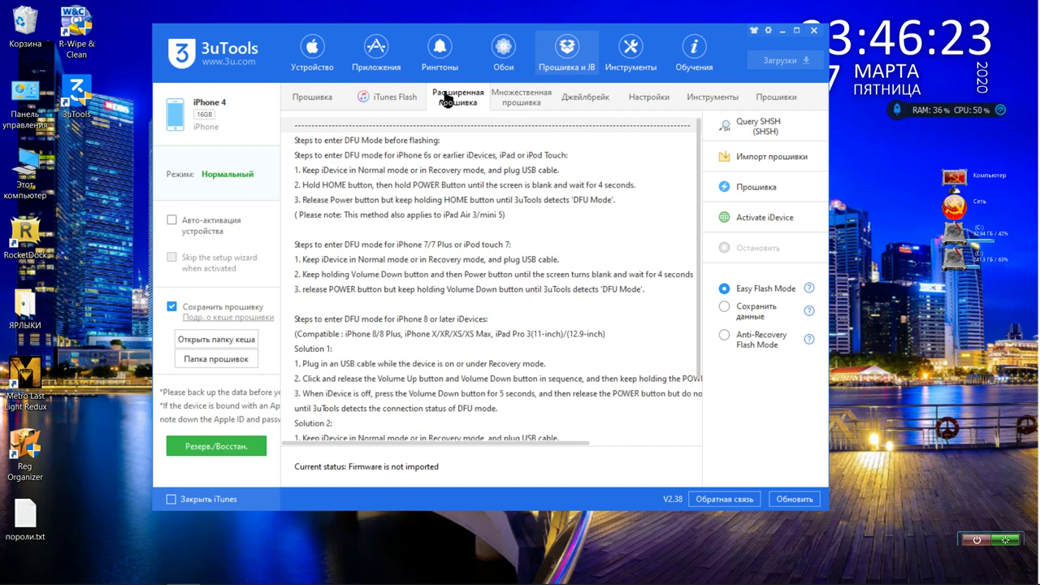
click(506, 98)
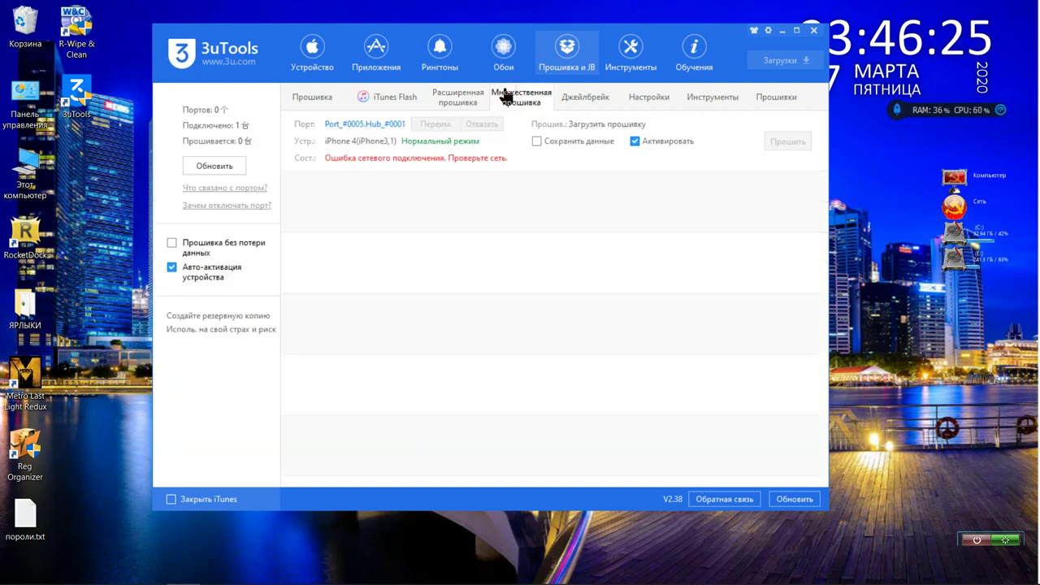
click(565, 98)
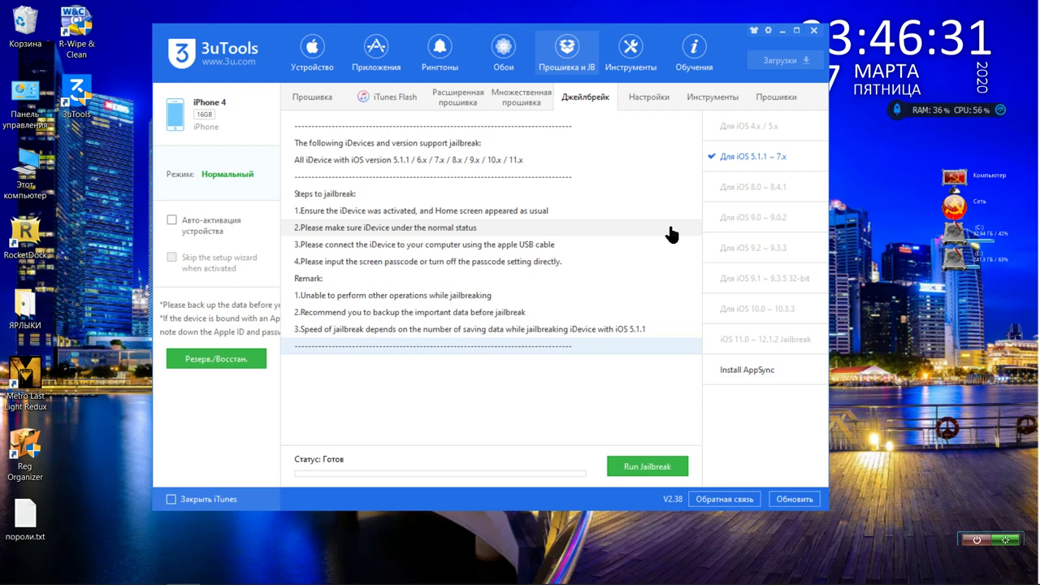
click(659, 101)
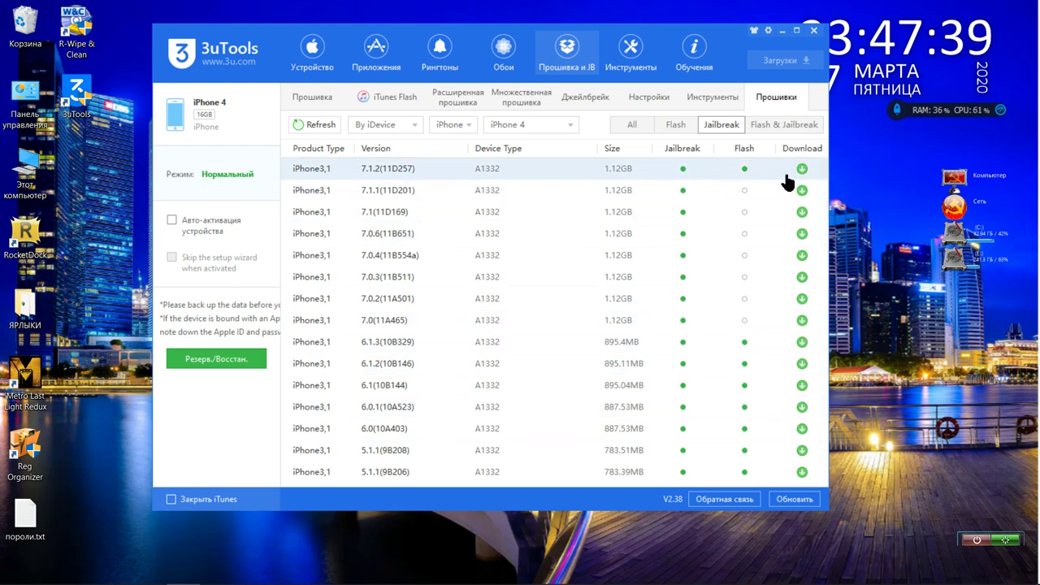
Start downloading the 7.1.2 (11D257) firmware for the iPhone 4 from the catalogue.
scroll(573, 308, down, 3)
scroll(571, 313, up, 3)
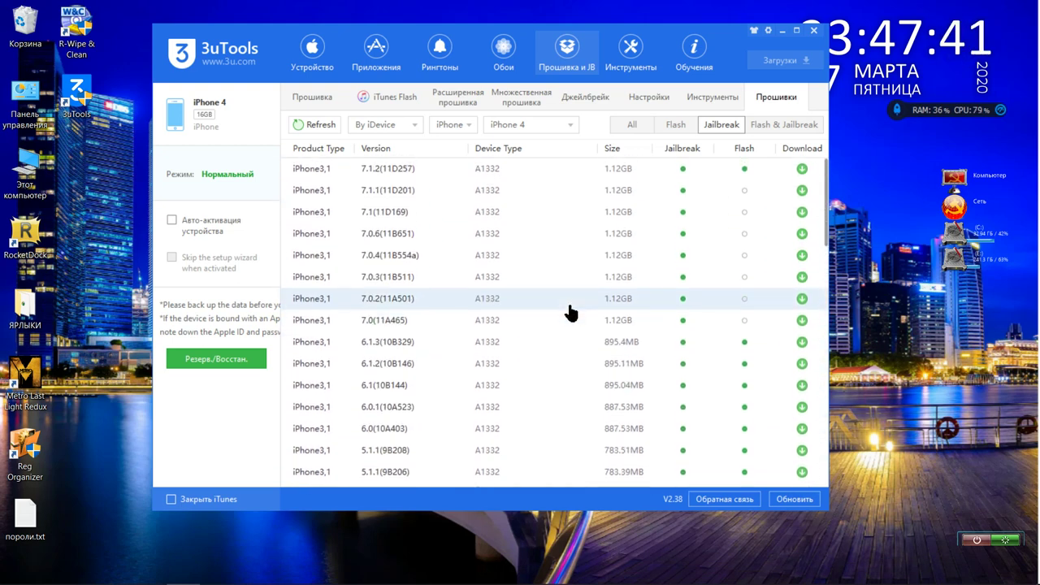
click(801, 169)
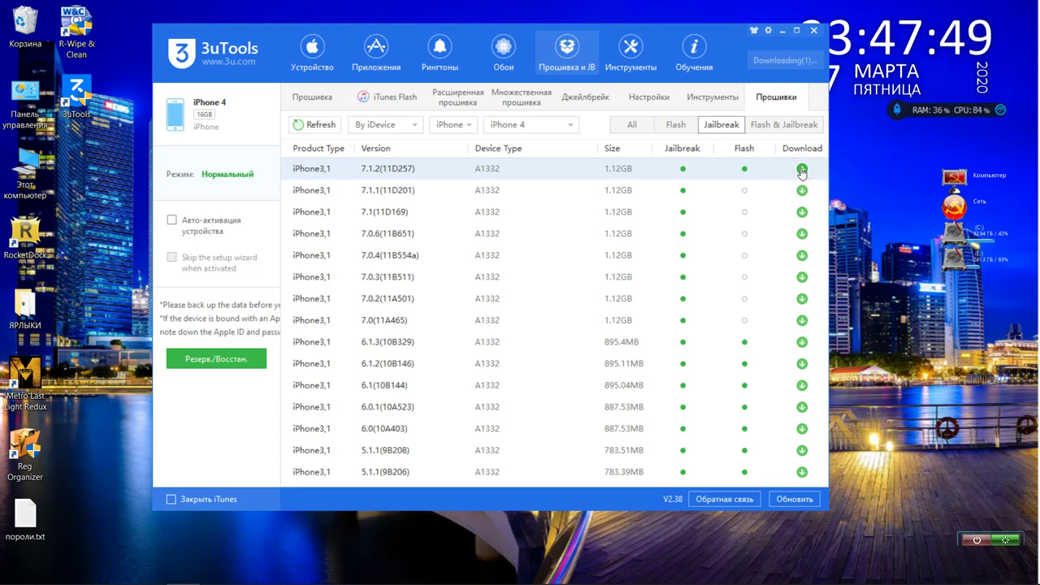
View the firmware task in the downloads window, selecting all tasks and clearing the selection.
click(813, 63)
drag(674, 132, 635, 94)
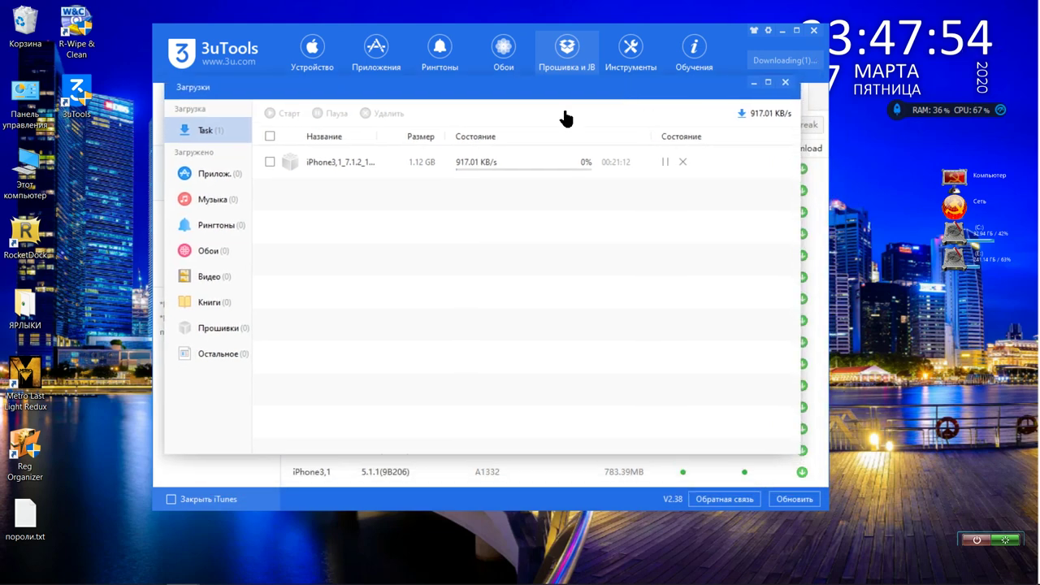
click(269, 137)
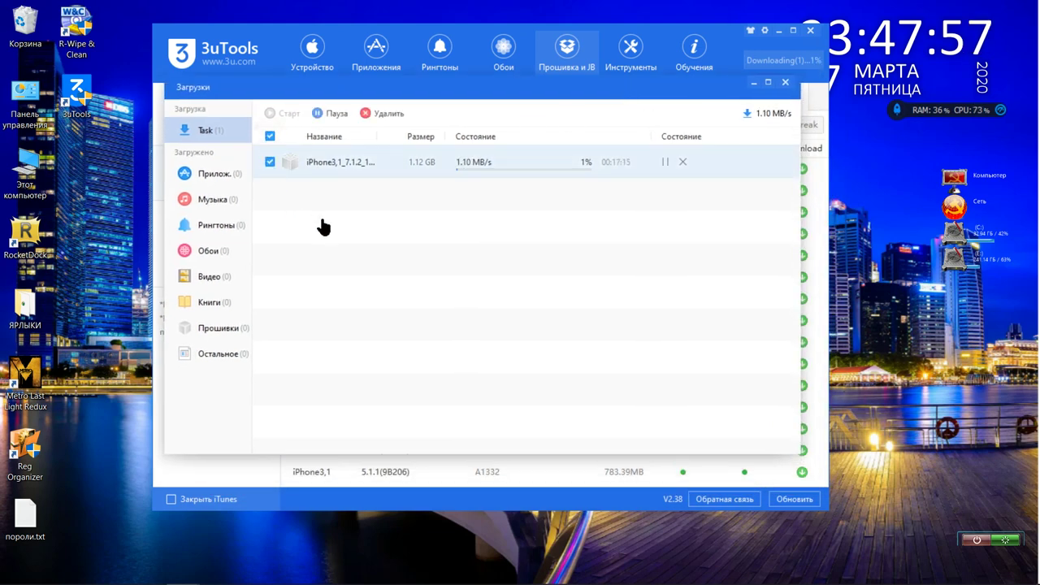
click(270, 137)
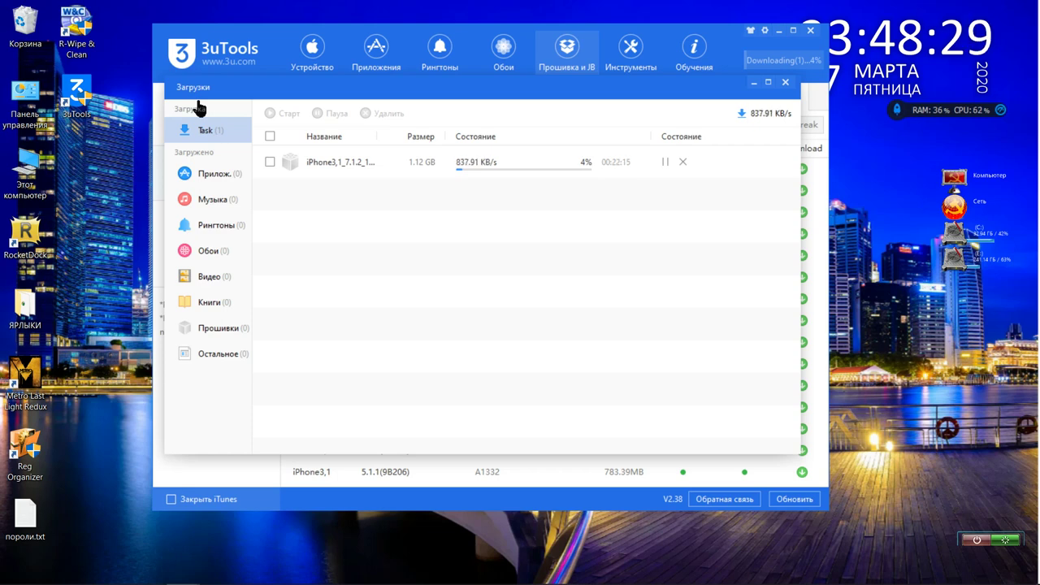
mouse_move(115, 571)
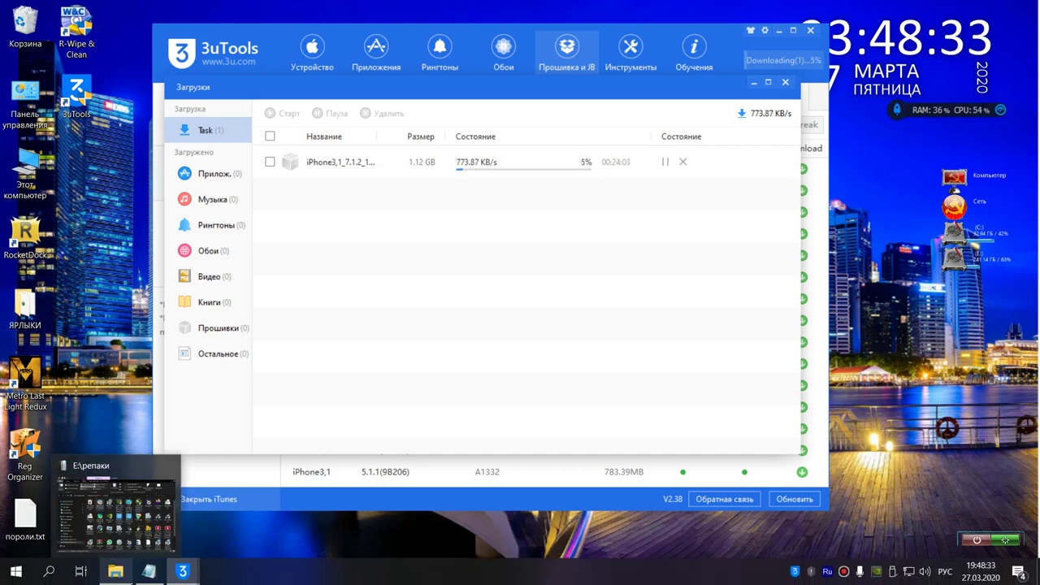
Check the downloaded iPhone3,1 7.1.2 firmware in the downloads window and return to the device overview.
mouse_move(149, 571)
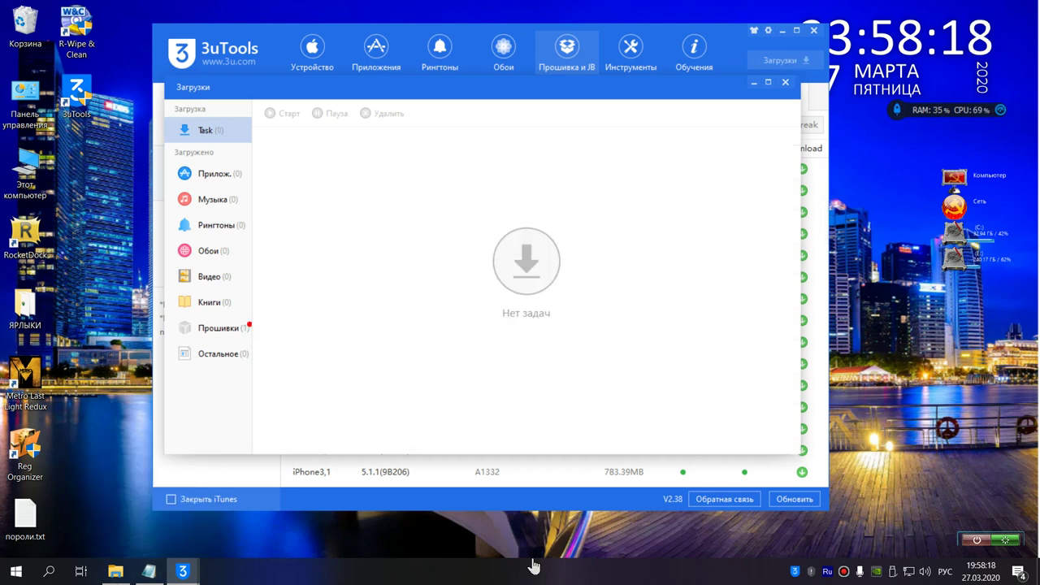
click(218, 332)
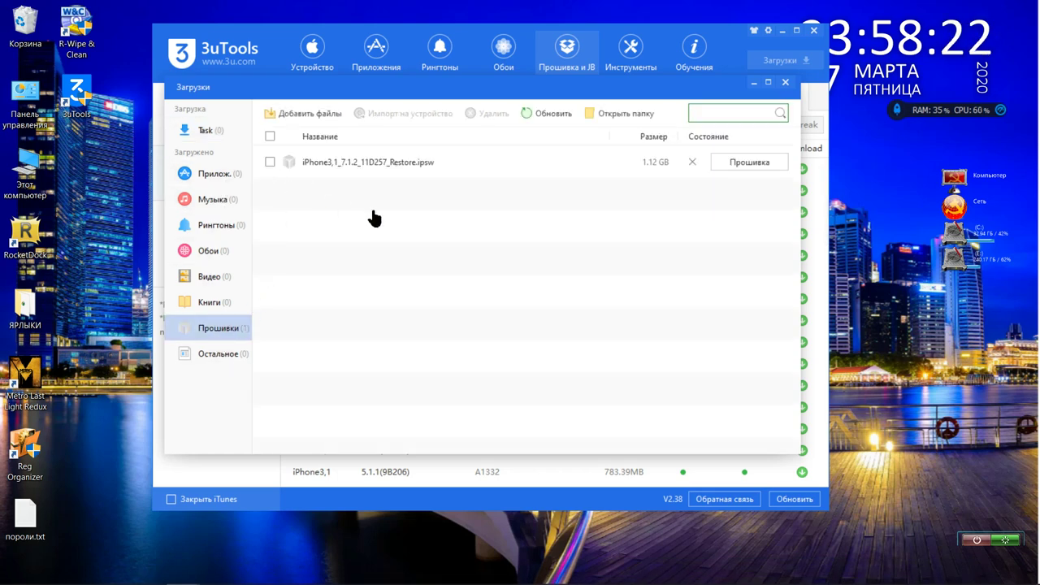
click(323, 48)
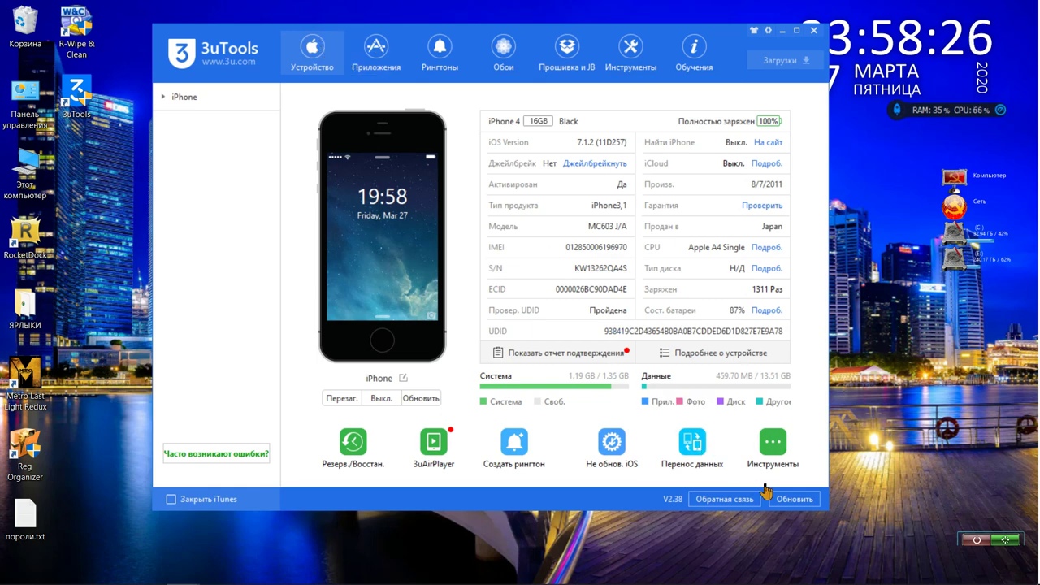
Inspect the driver repair status in the iTunes utilities and the data transfer tool, closing each window.
click(630, 51)
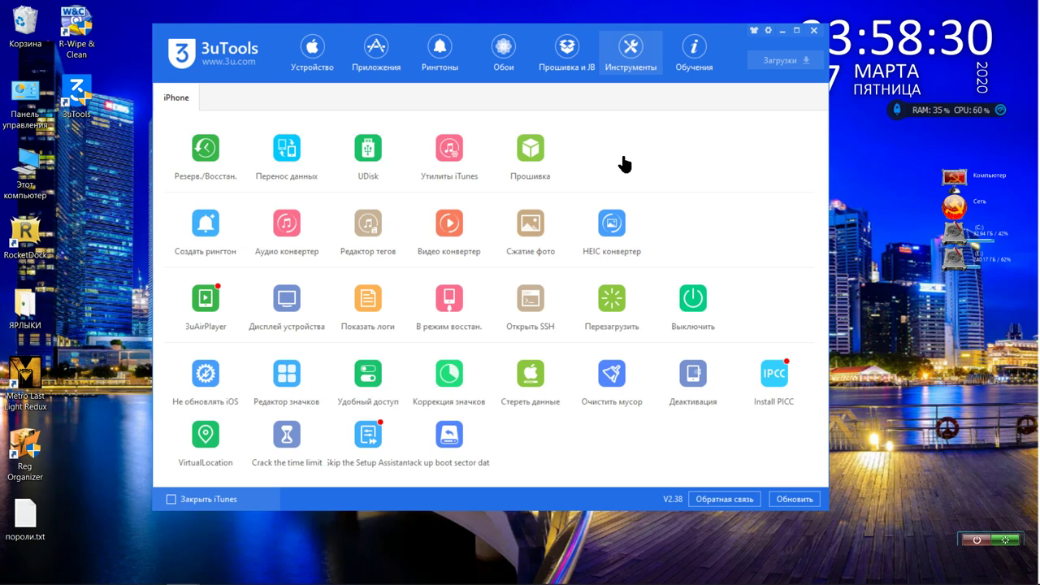
click(449, 149)
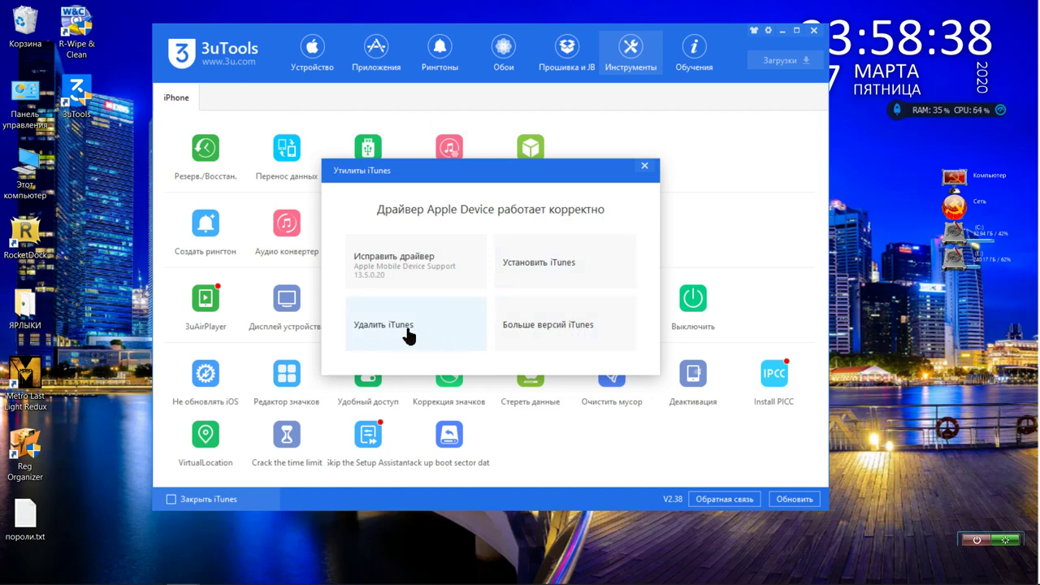
click(436, 262)
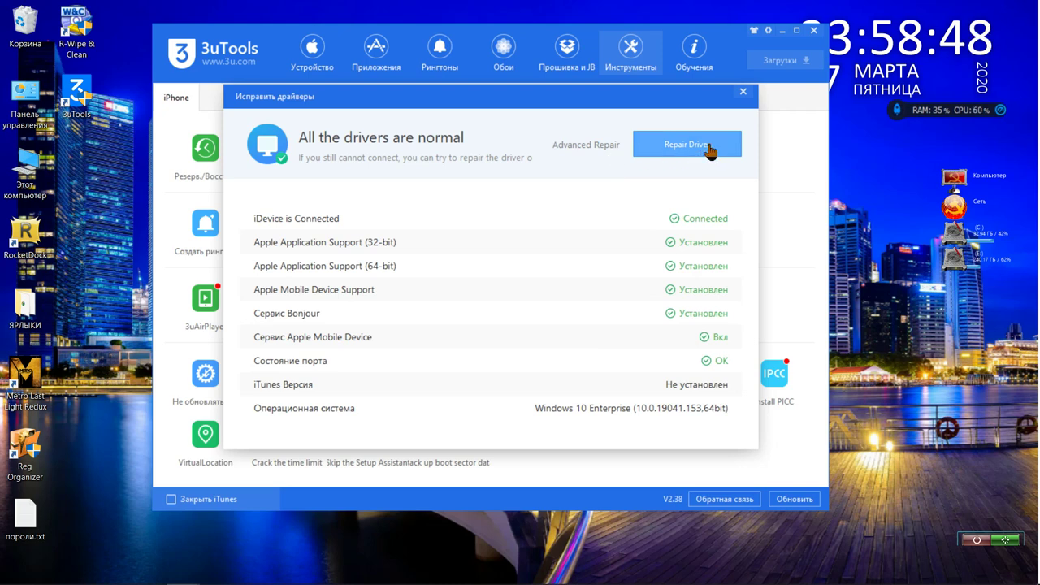
click(742, 95)
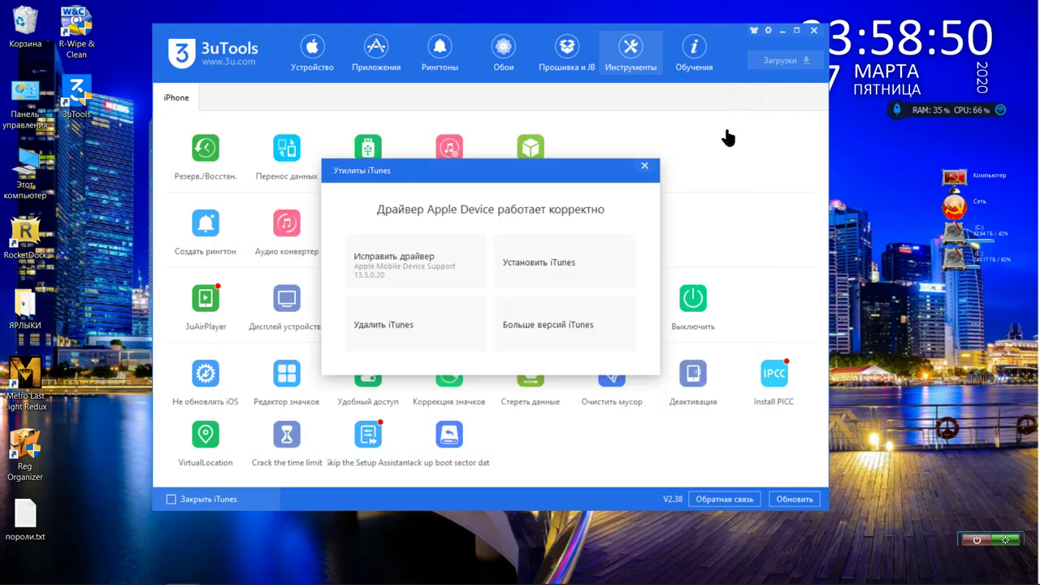
click(643, 168)
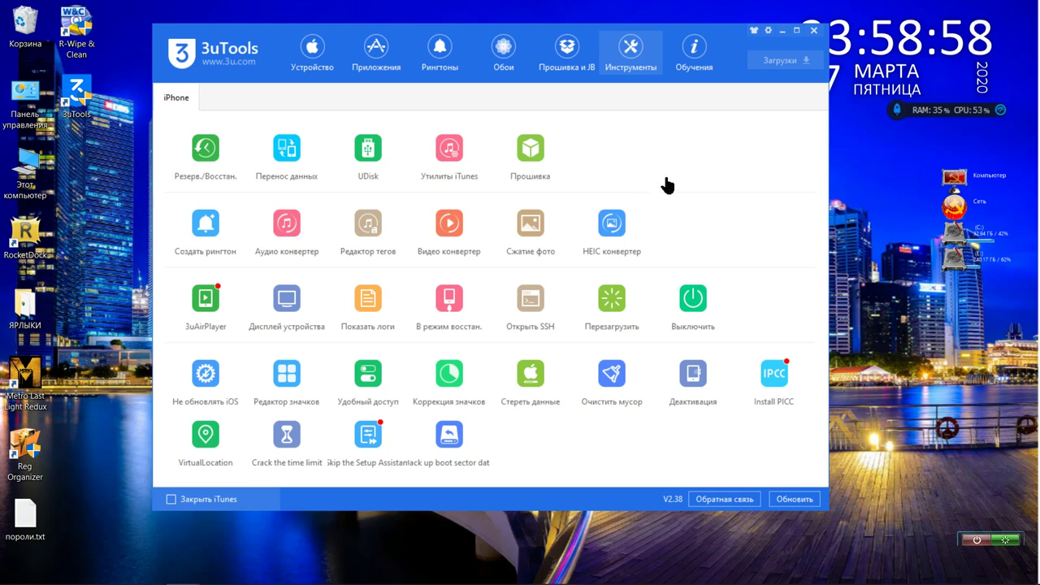
click(292, 152)
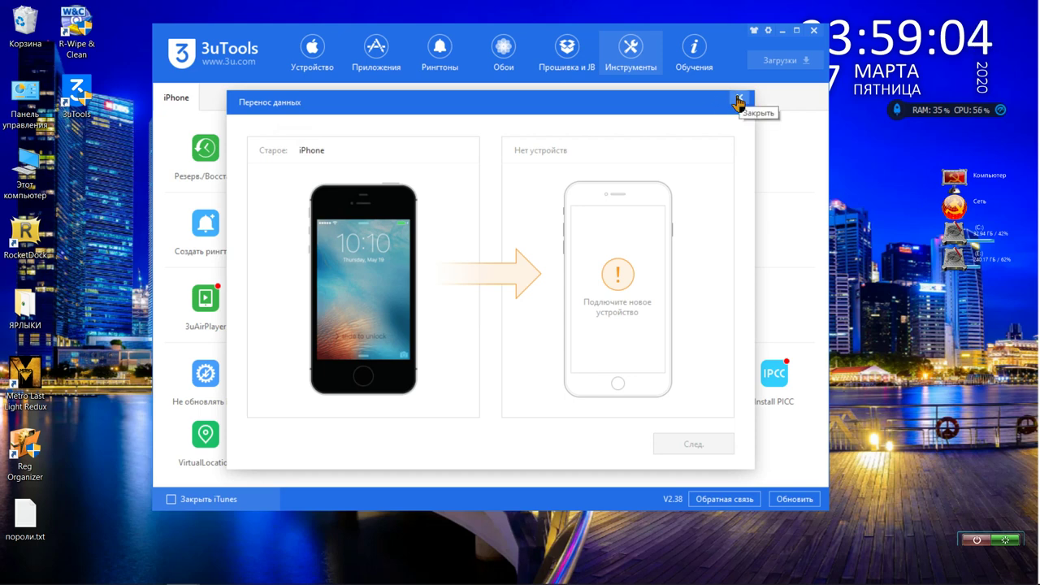
click(738, 100)
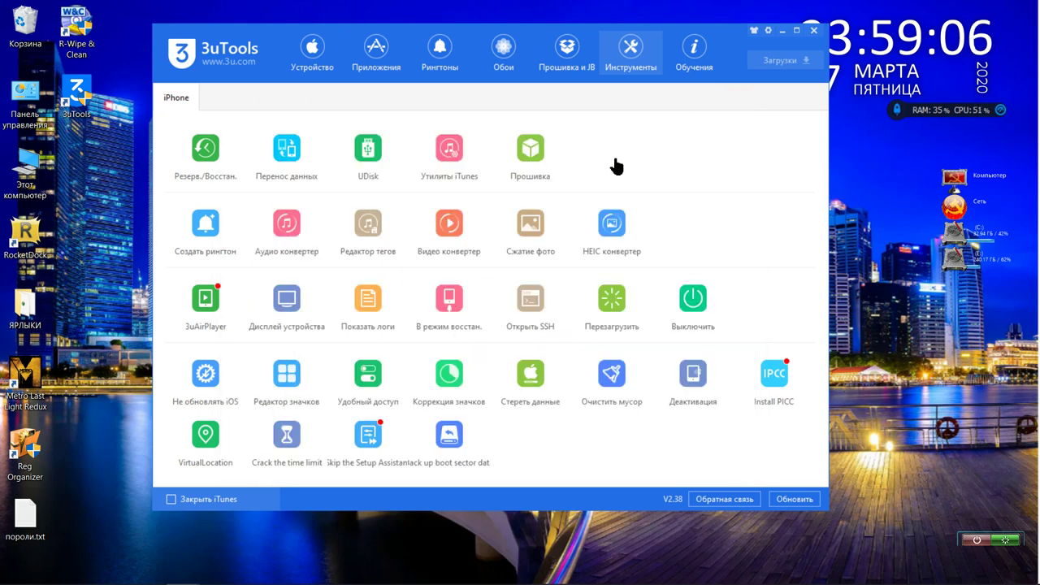
Browse the iPhone's disk storage, photo library, music, ringtones, books and contacts data.
click(368, 146)
drag(342, 225, 704, 415)
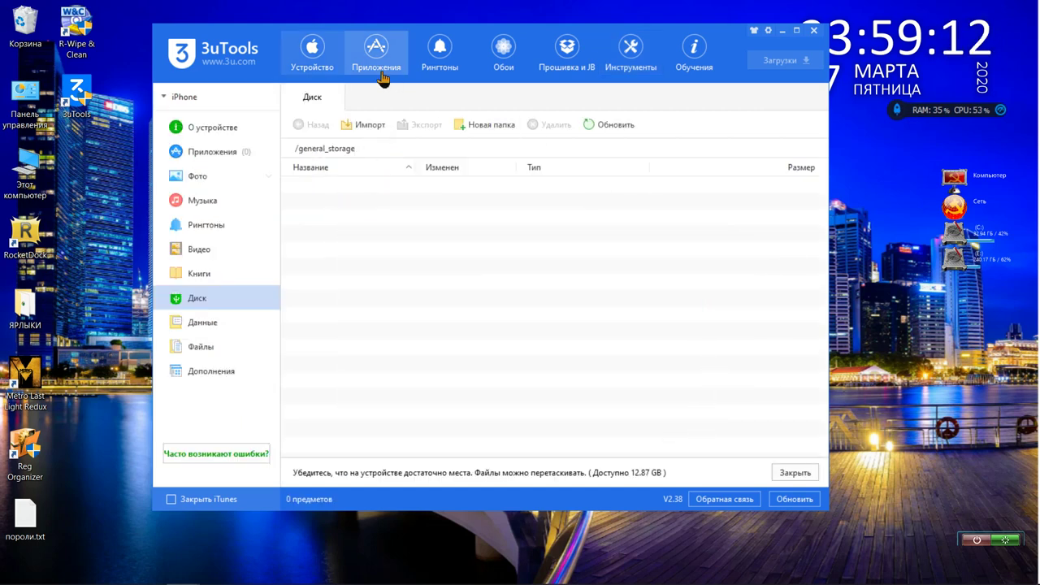
click(234, 175)
click(231, 224)
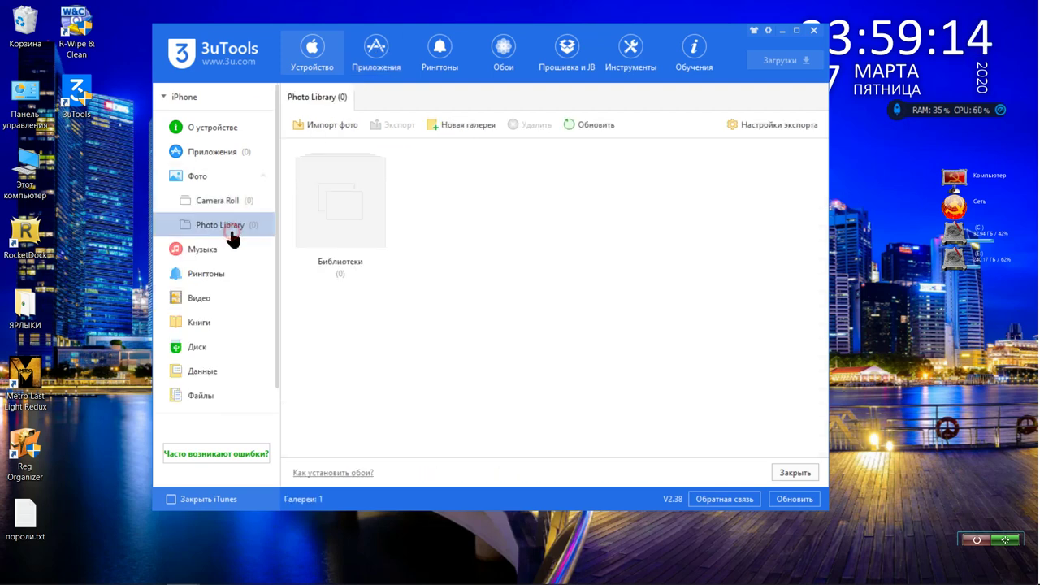
click(223, 249)
click(222, 274)
click(221, 323)
click(220, 352)
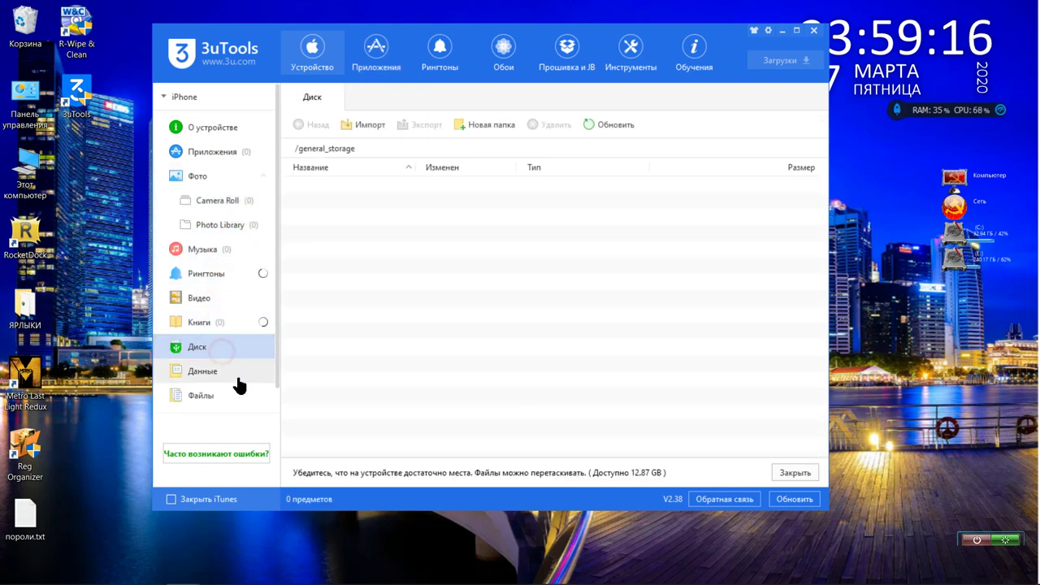
click(239, 375)
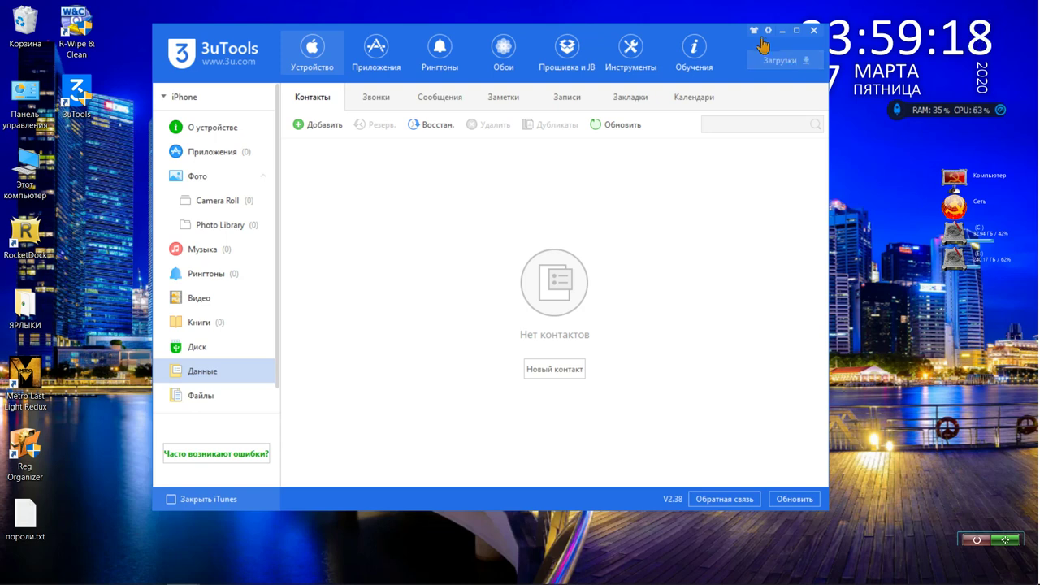
Look through the apps and wallpapers sections, ending on the iPhone 4 firmware catalogue.
click(392, 68)
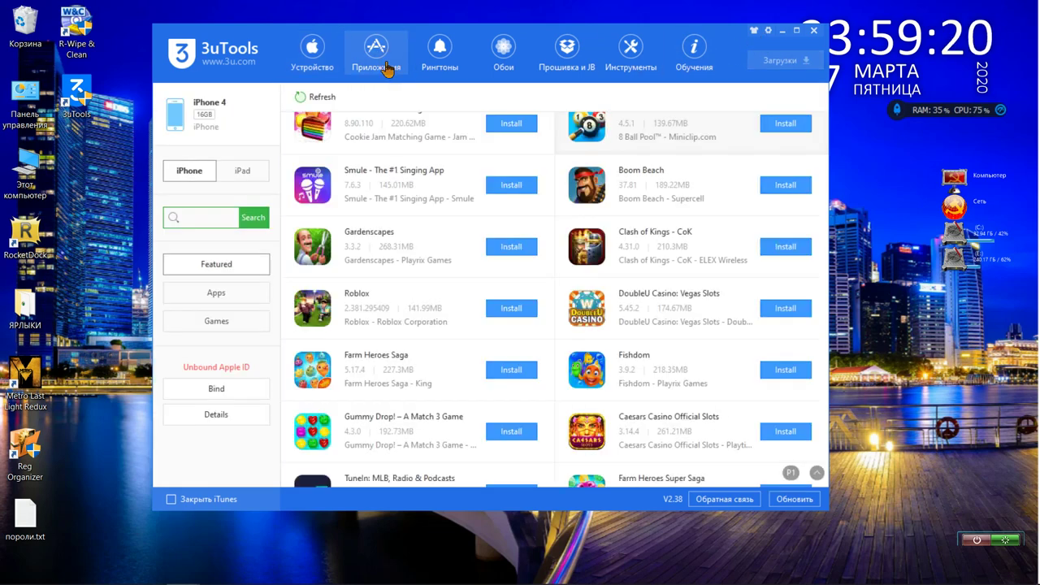
click(557, 68)
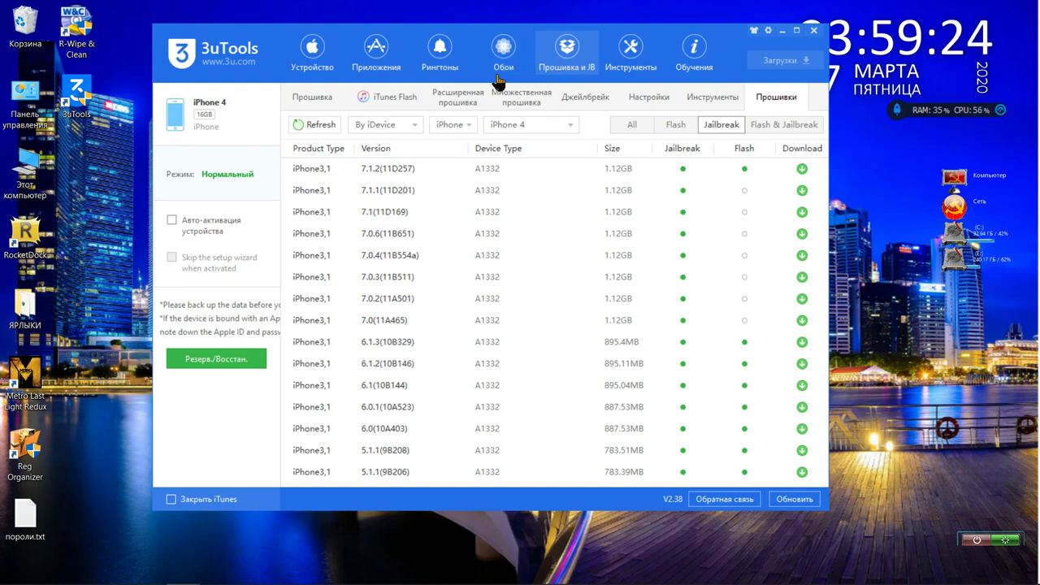
click(510, 57)
click(561, 58)
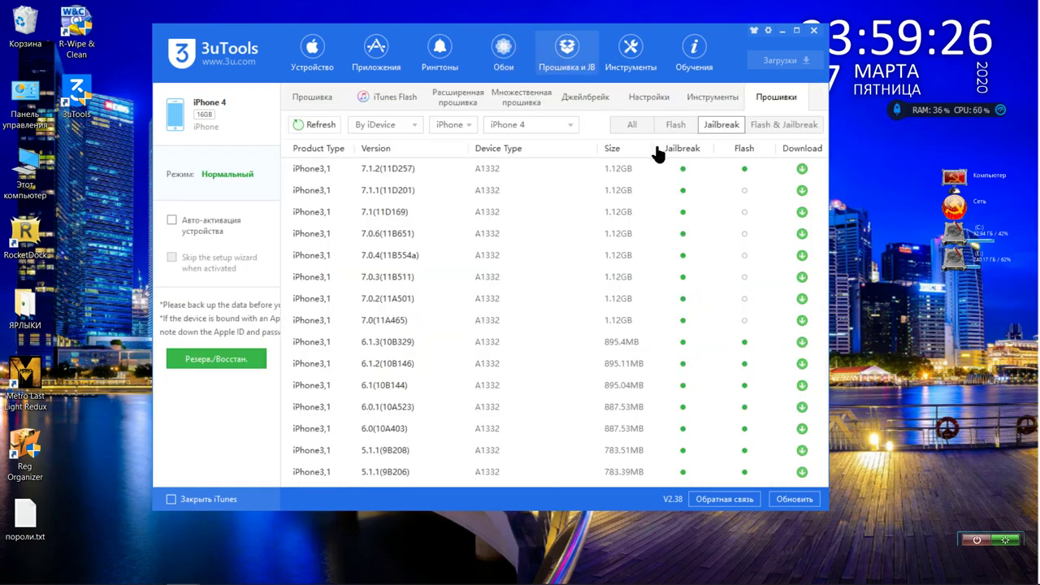
Import iPhone3,1_7.1.2_11D257_Restore.ipsw as the firmware for advanced flashing.
click(381, 104)
click(442, 106)
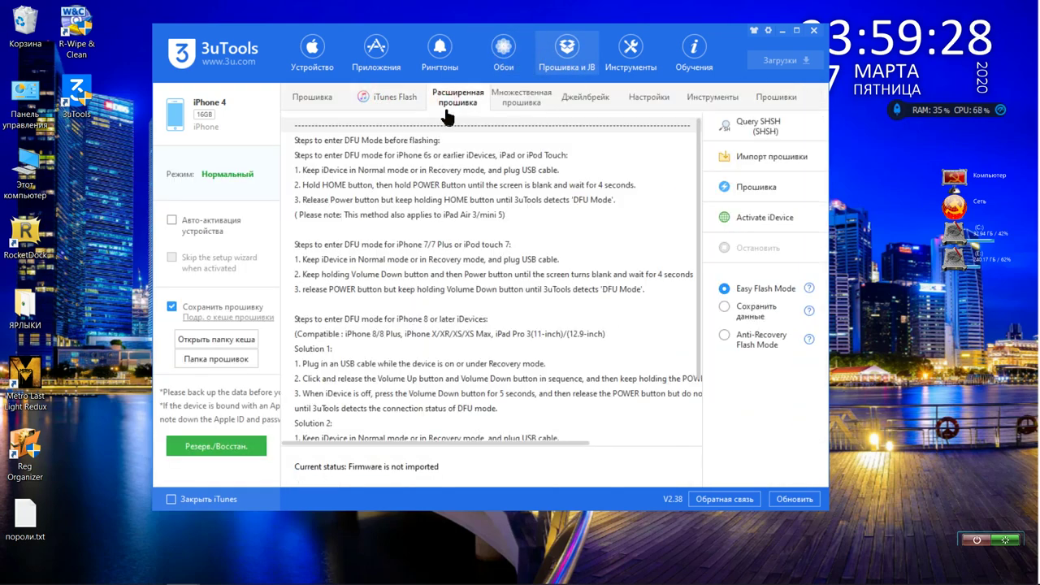
click(795, 157)
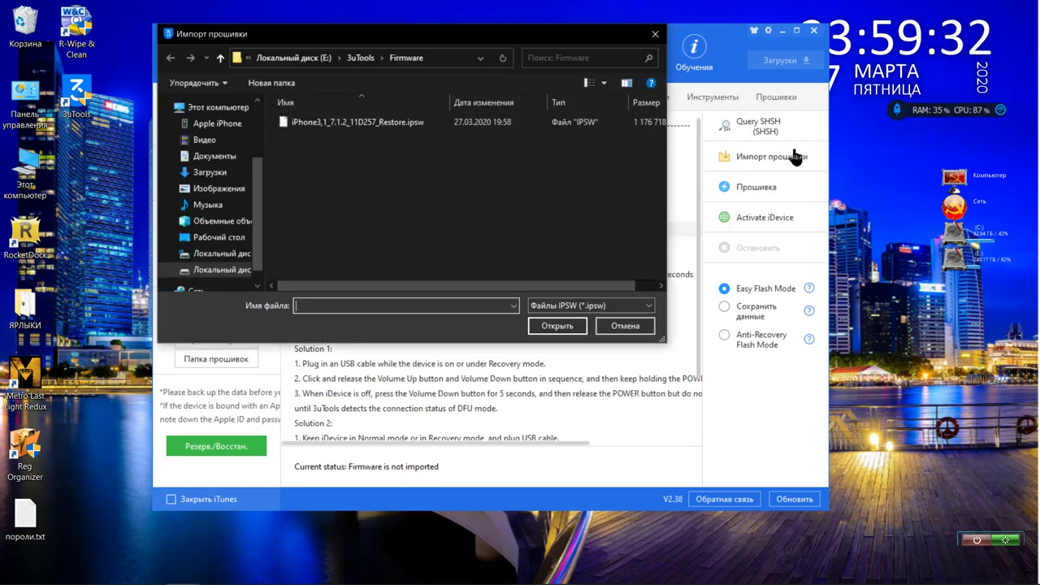
click(325, 124)
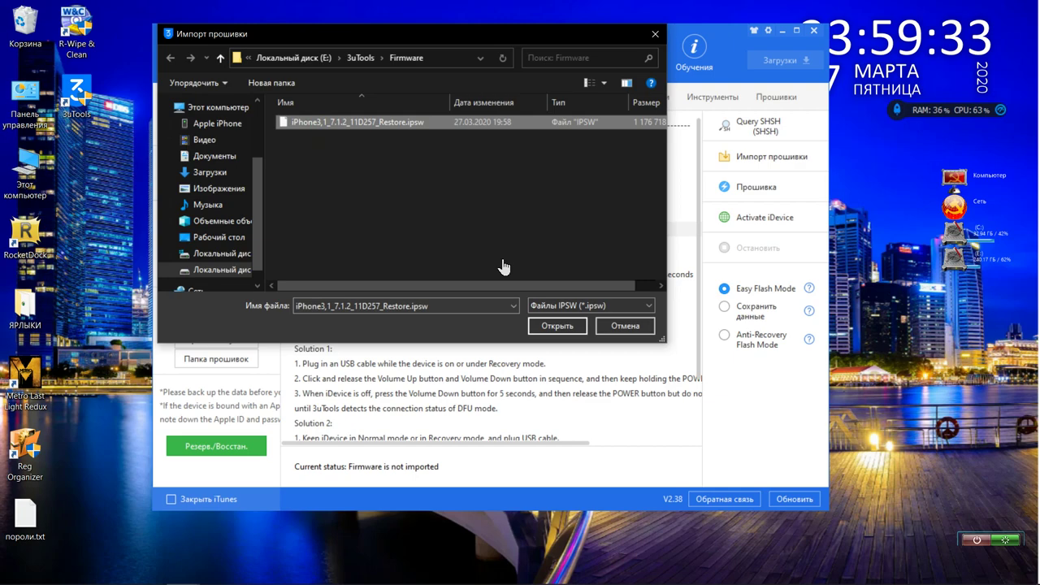
click(557, 326)
Enable automatic device activation and try to flash the iPhone 4 with the imported firmware in Easy Flash Mode.
mouse_move(804, 290)
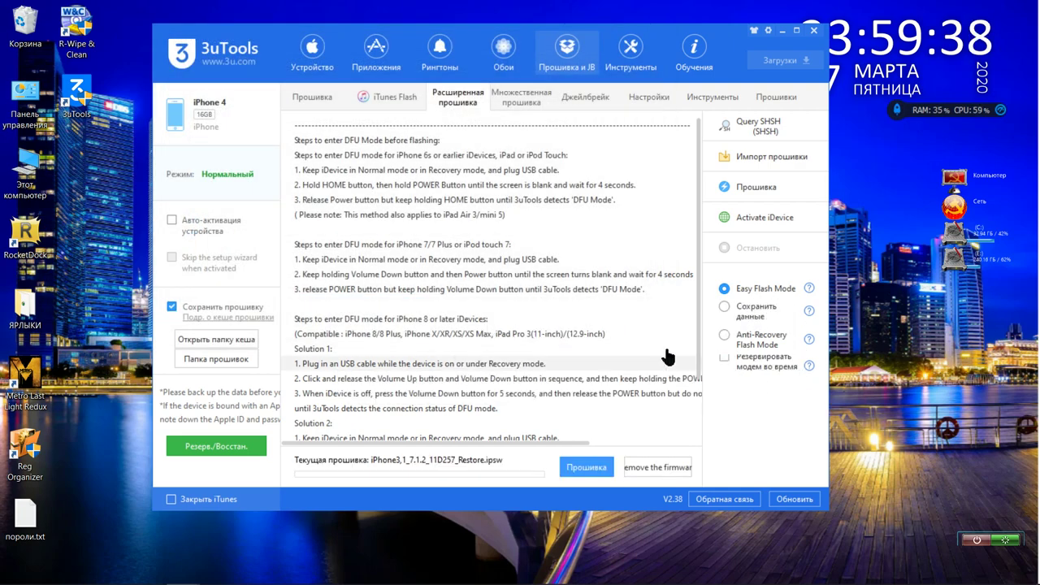
scroll(603, 340, down, 2)
scroll(603, 339, up, 2)
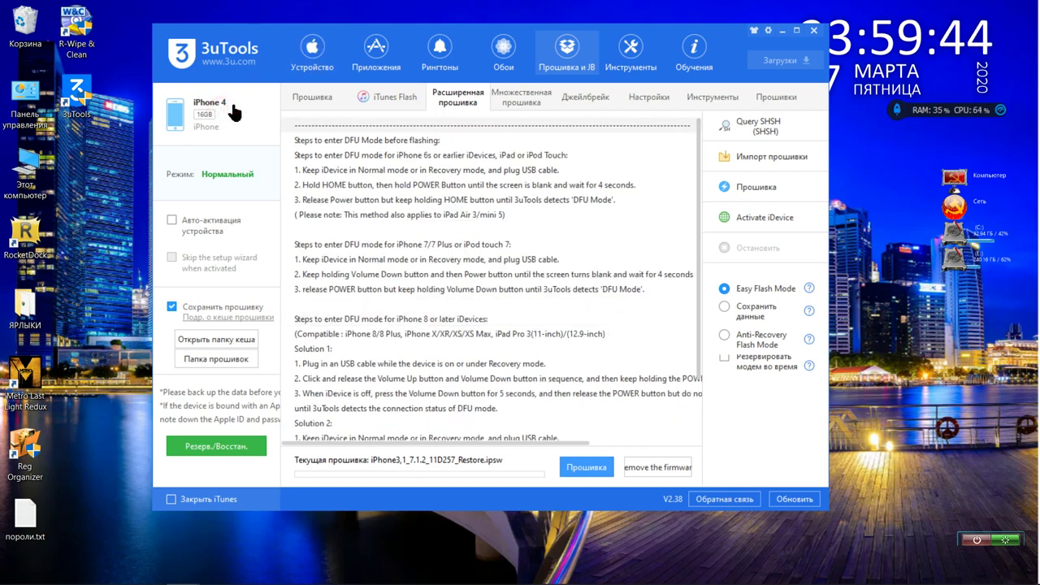
click(172, 222)
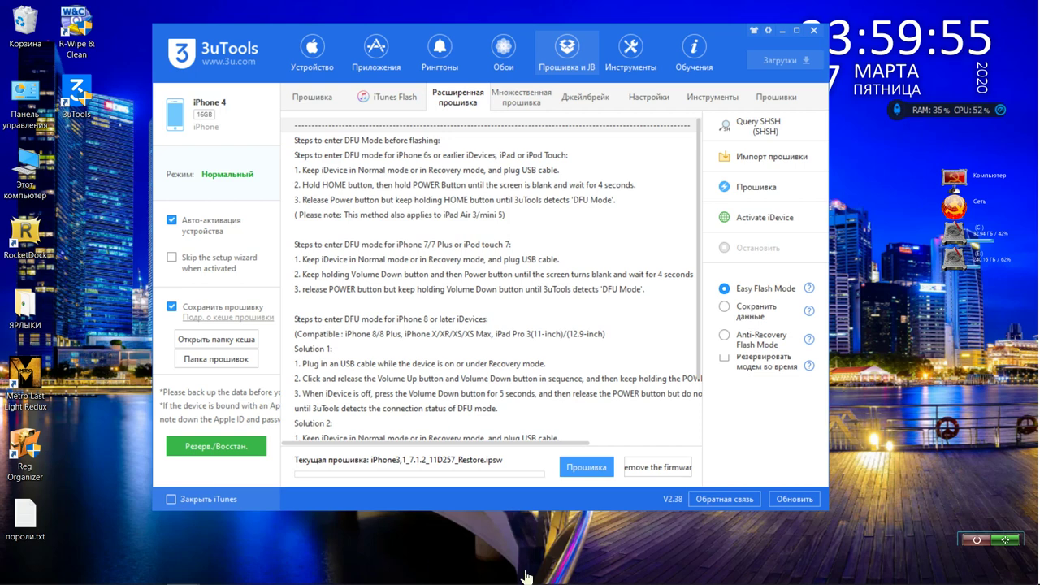
click(594, 469)
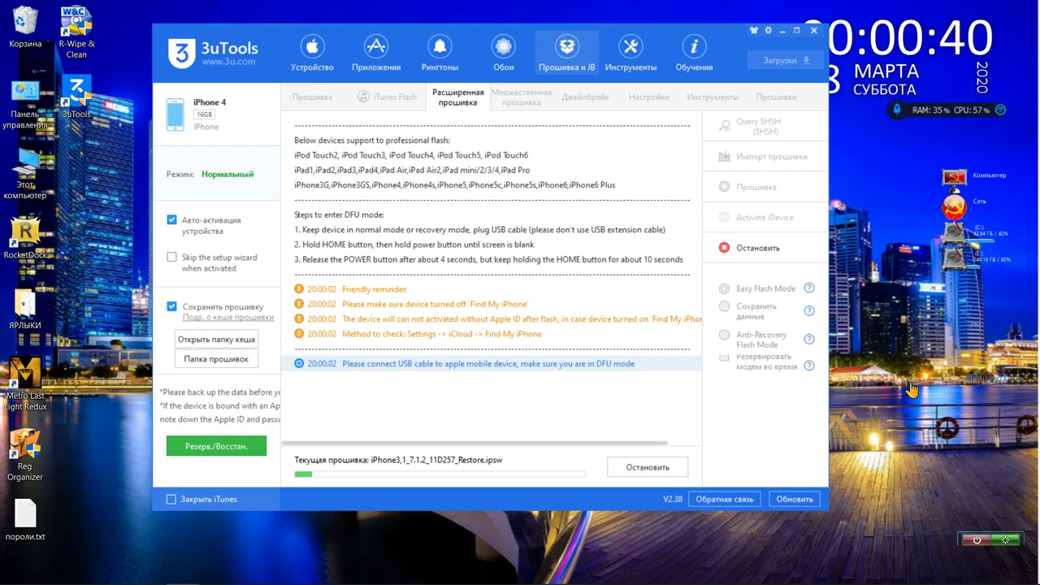
mouse_move(985, 577)
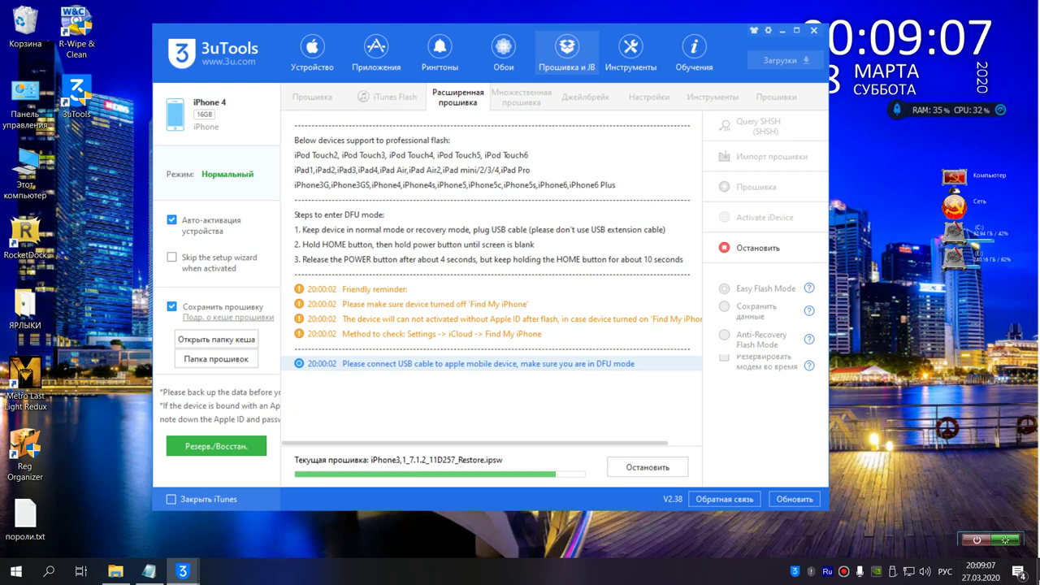
click(1038, 572)
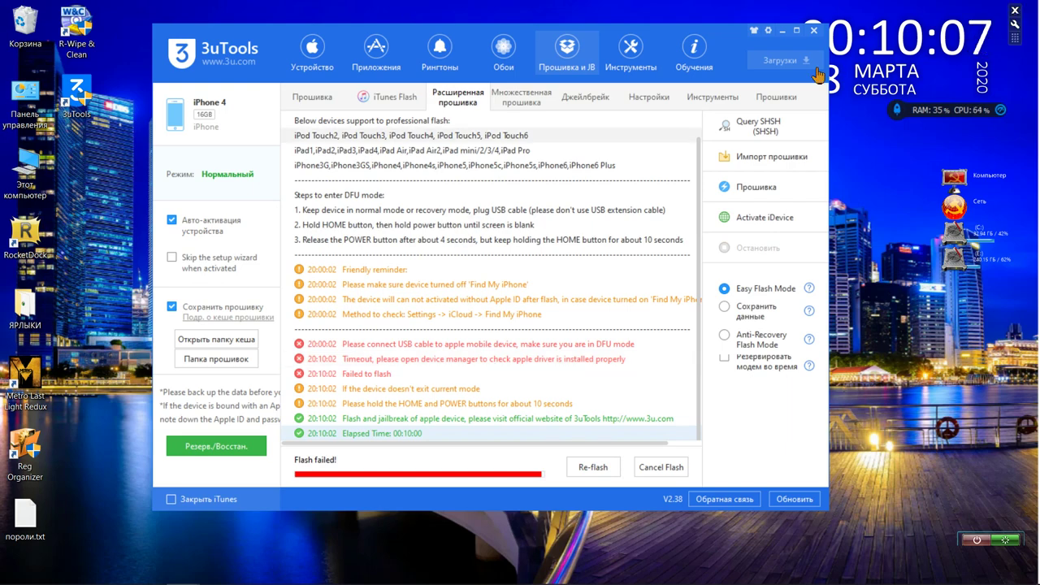
Enable flashing without data loss for the iPhone 4 in multiple flashing.
click(530, 104)
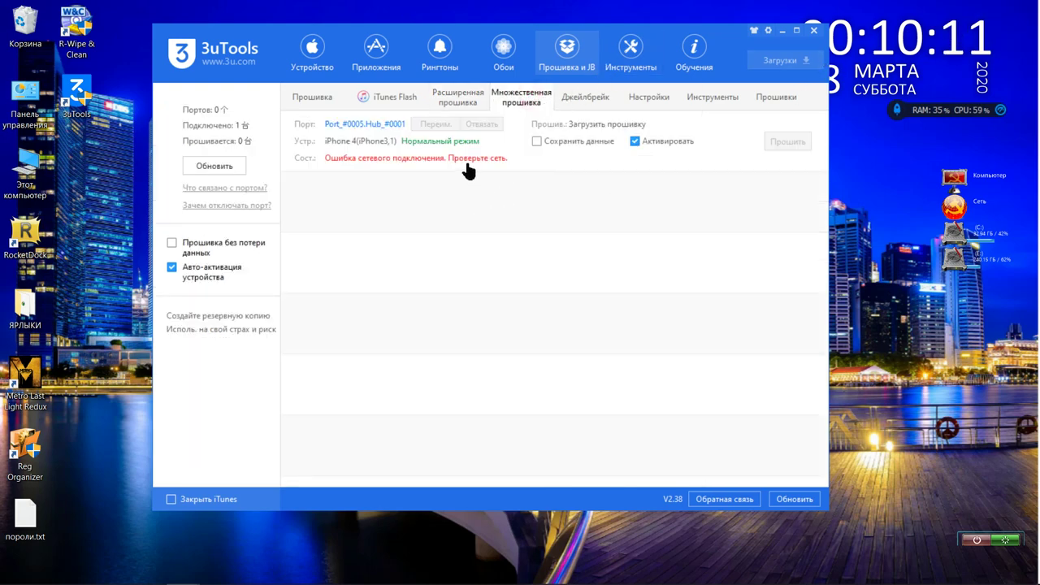
click(537, 141)
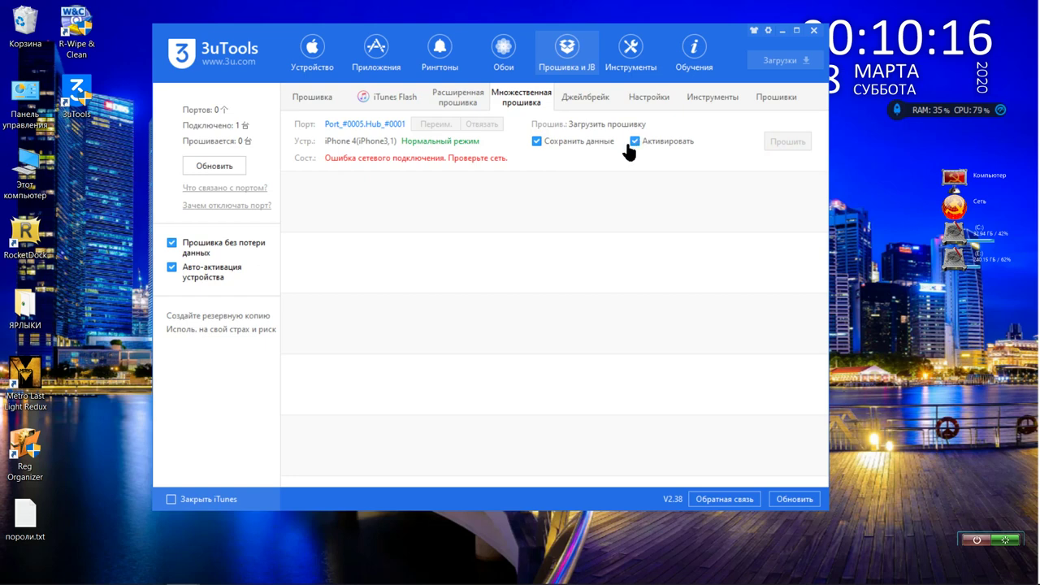
click(537, 142)
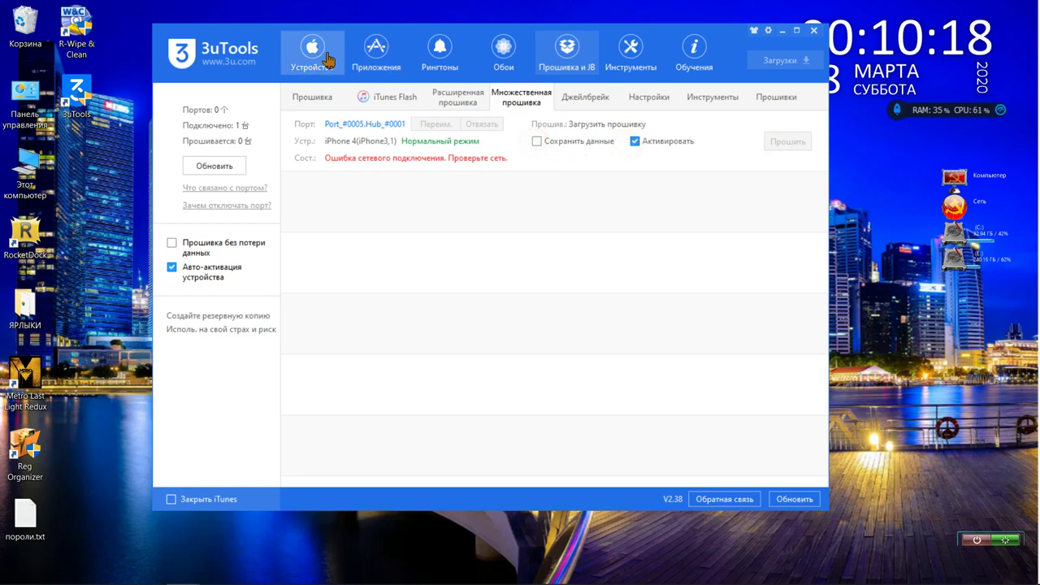
click(170, 243)
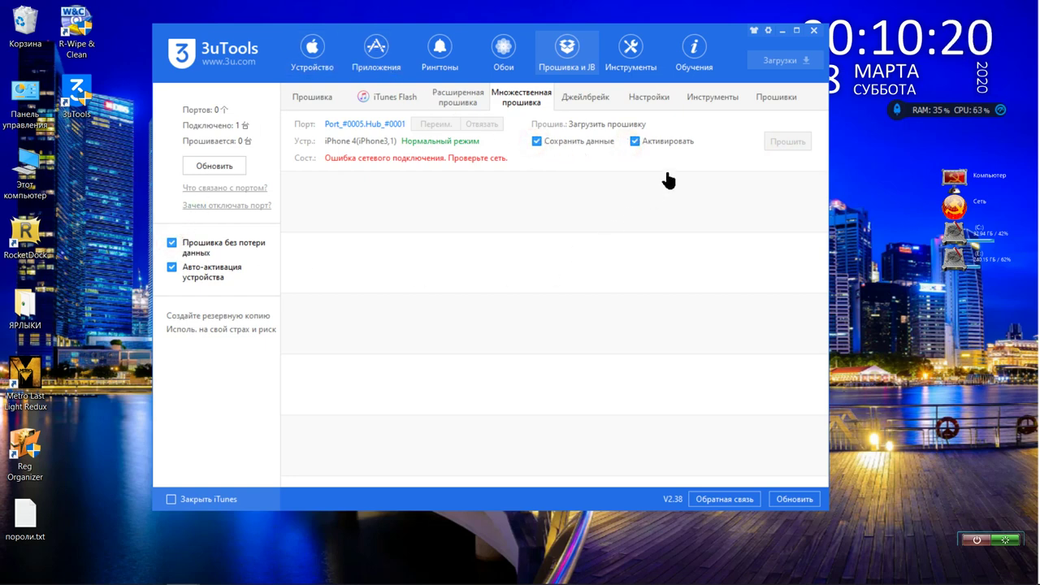
Refresh the iPhone's device information, review it, and return to the multiple flashing page.
click(312, 53)
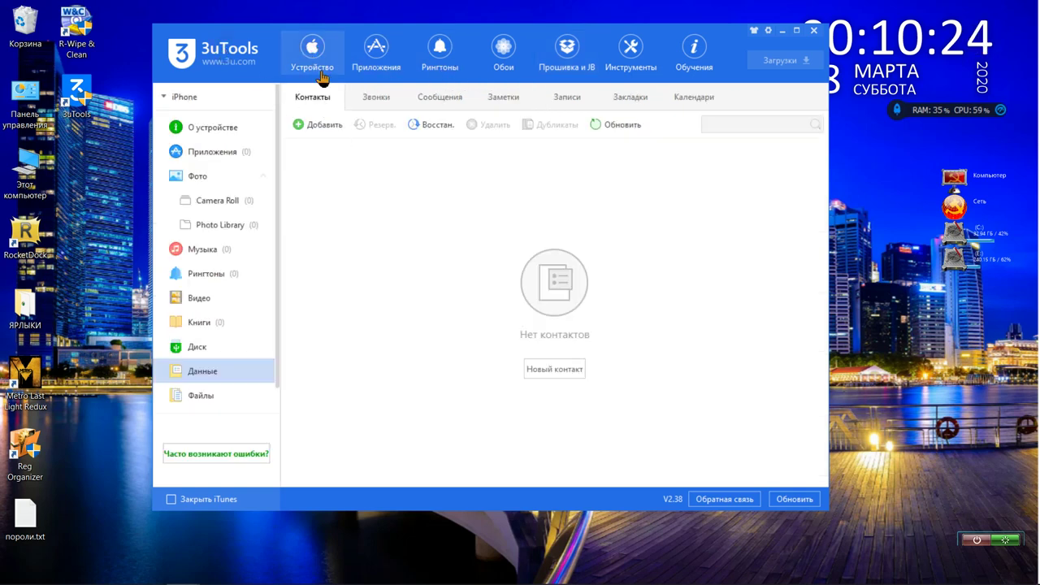
click(232, 134)
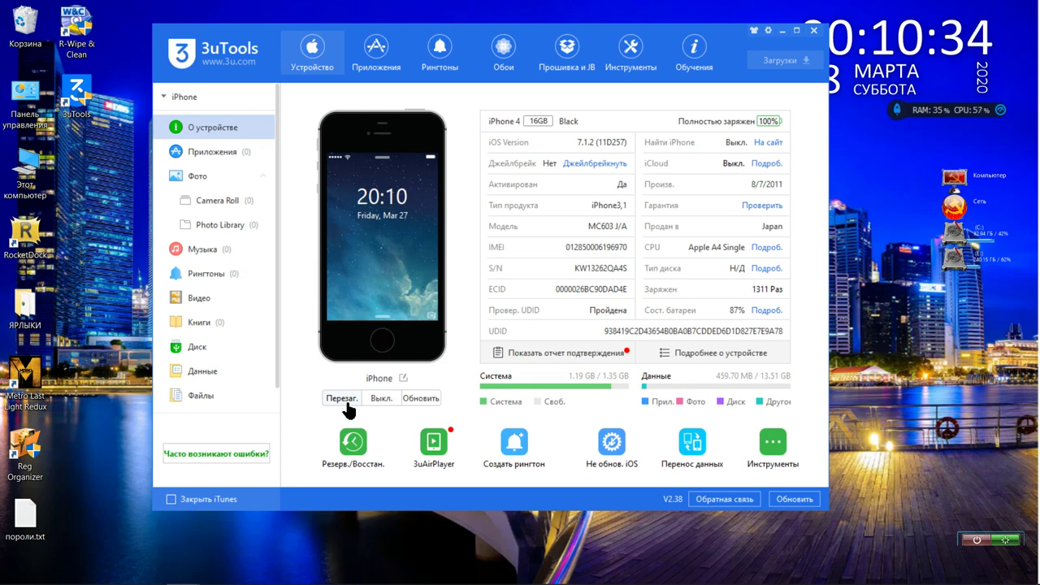
click(417, 398)
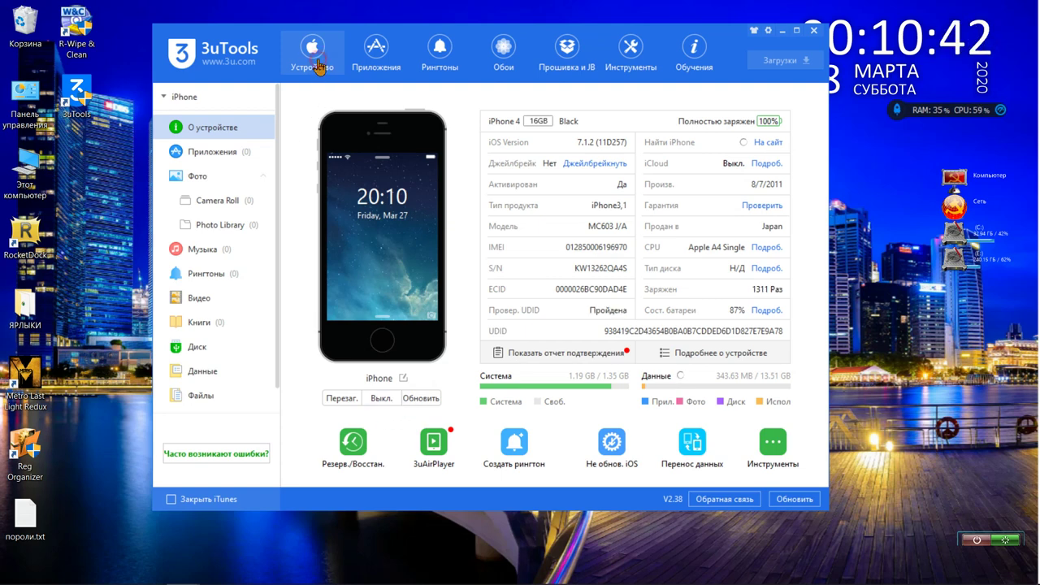
click(370, 69)
click(322, 54)
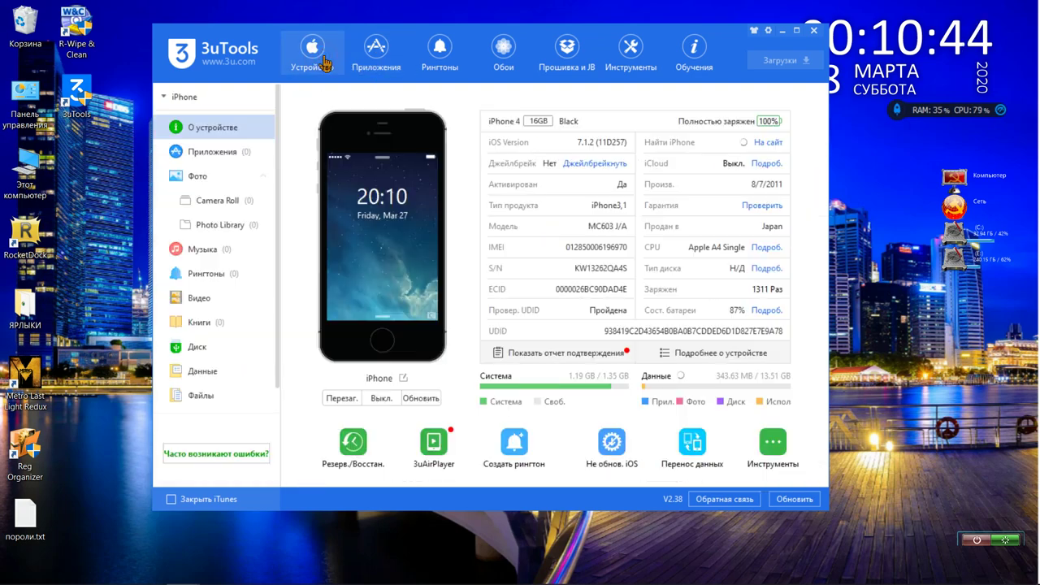
click(573, 53)
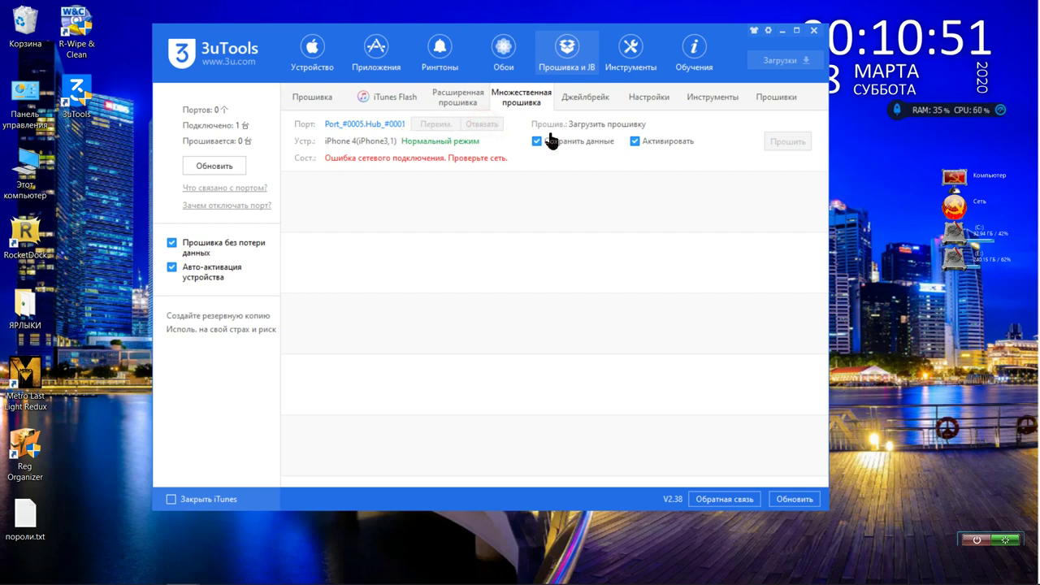
Examine the jailbreak, settings, tools, firmware, advanced flashing and multiple flashing pages of the flashing and jailbreak section.
click(581, 101)
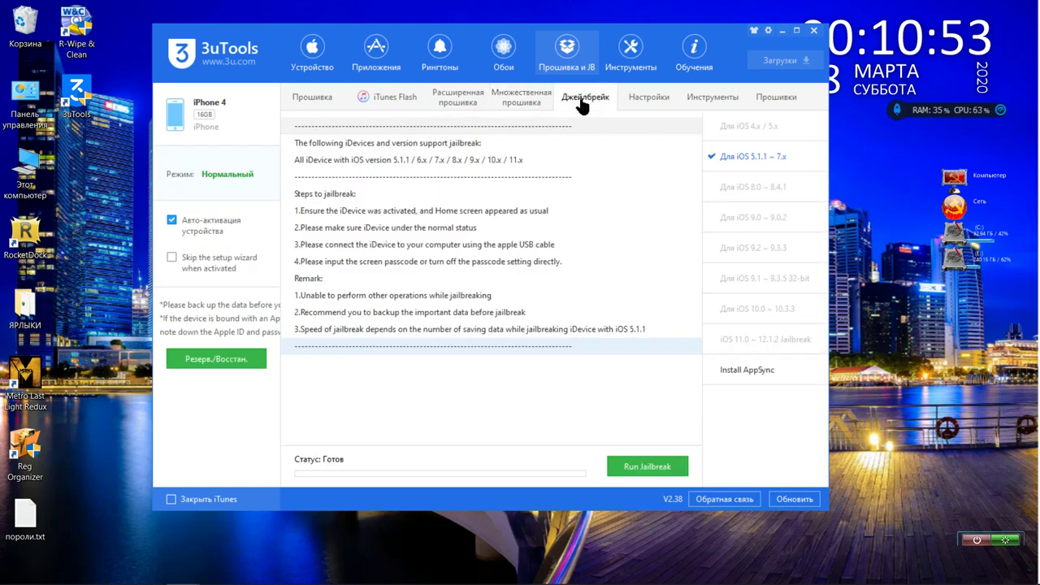
click(632, 103)
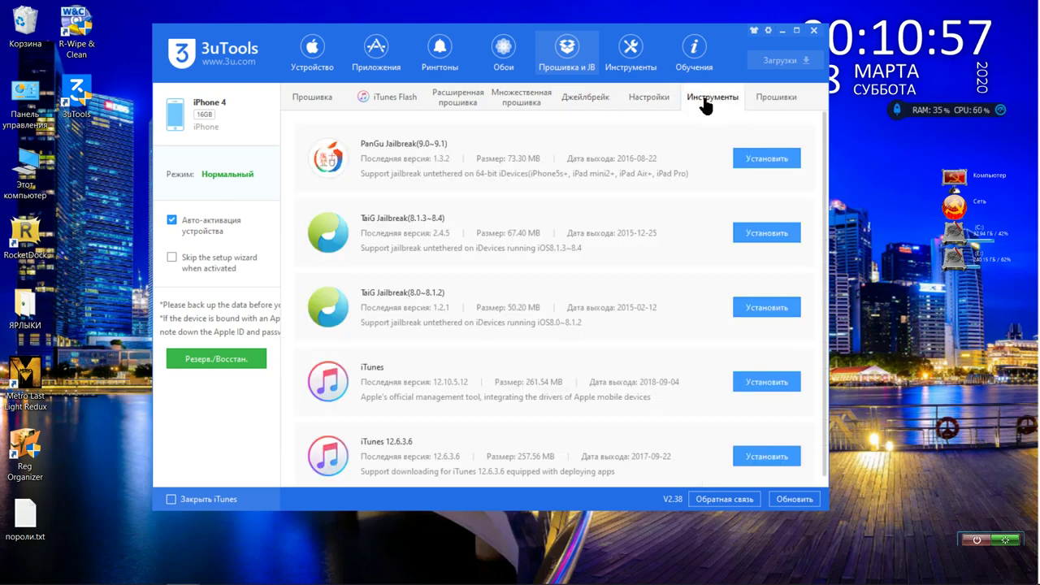
click(654, 100)
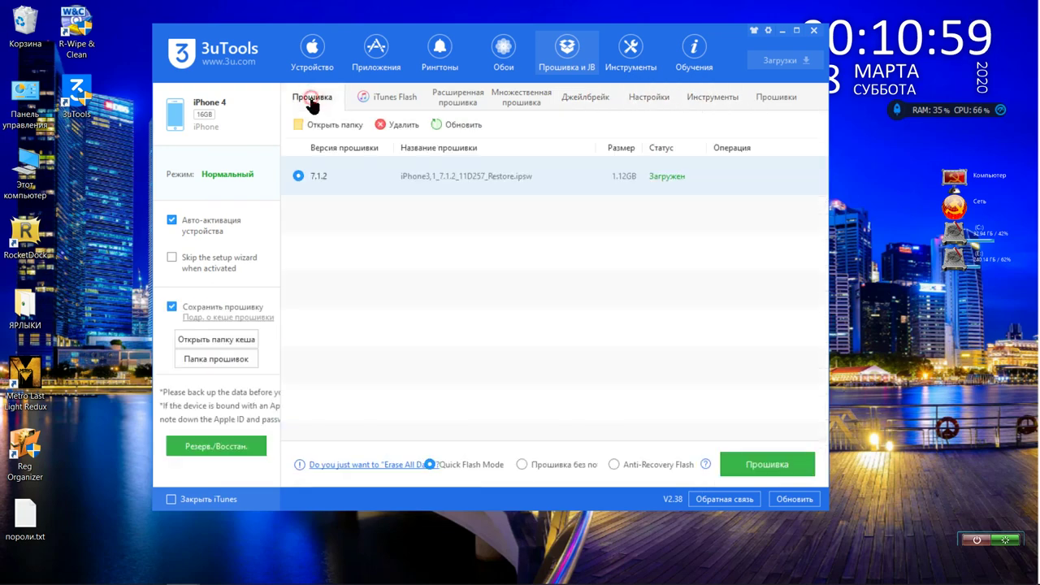
click(312, 98)
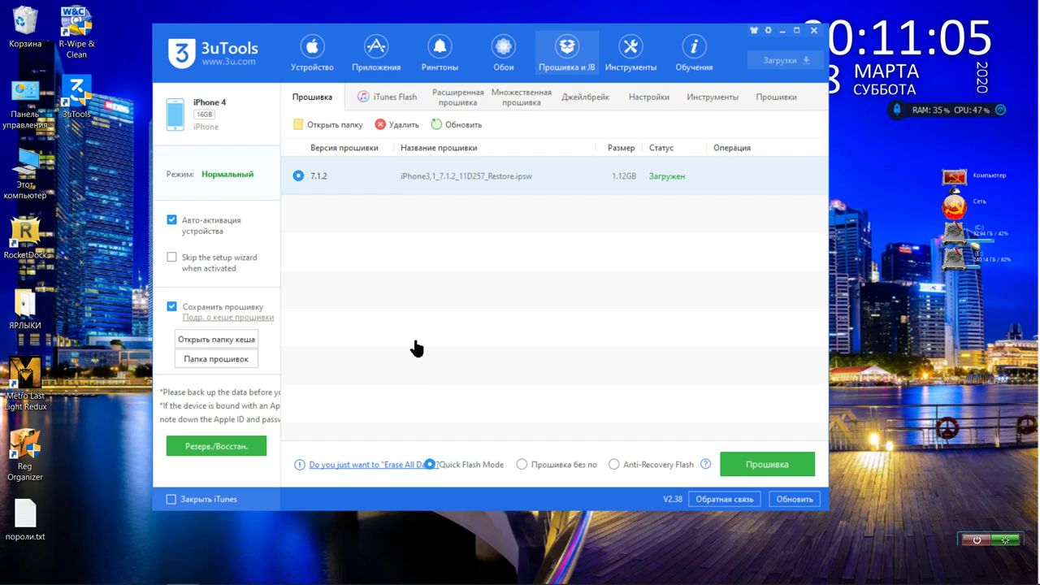
click(460, 105)
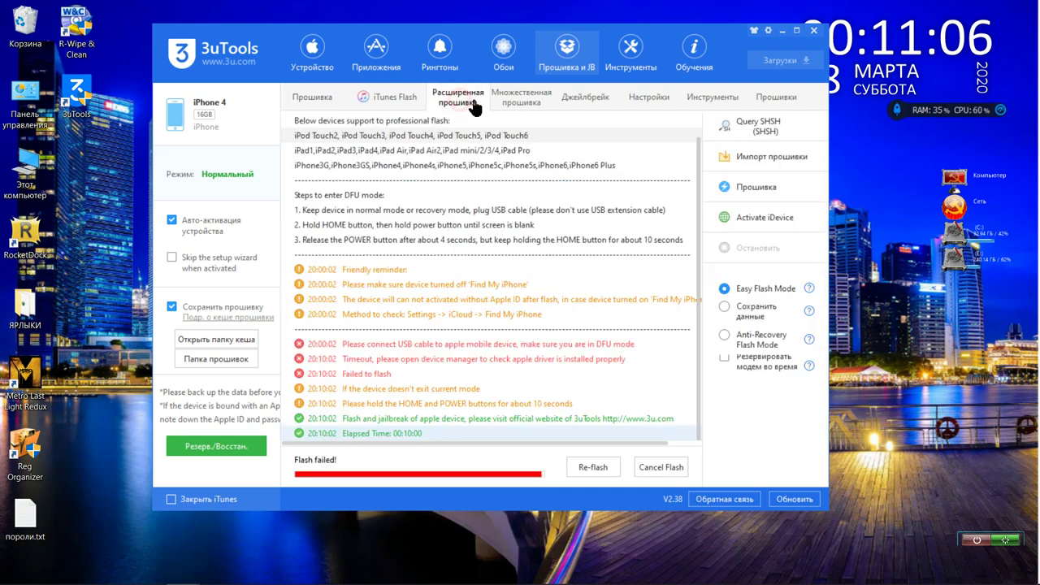
click(515, 102)
click(569, 108)
click(628, 100)
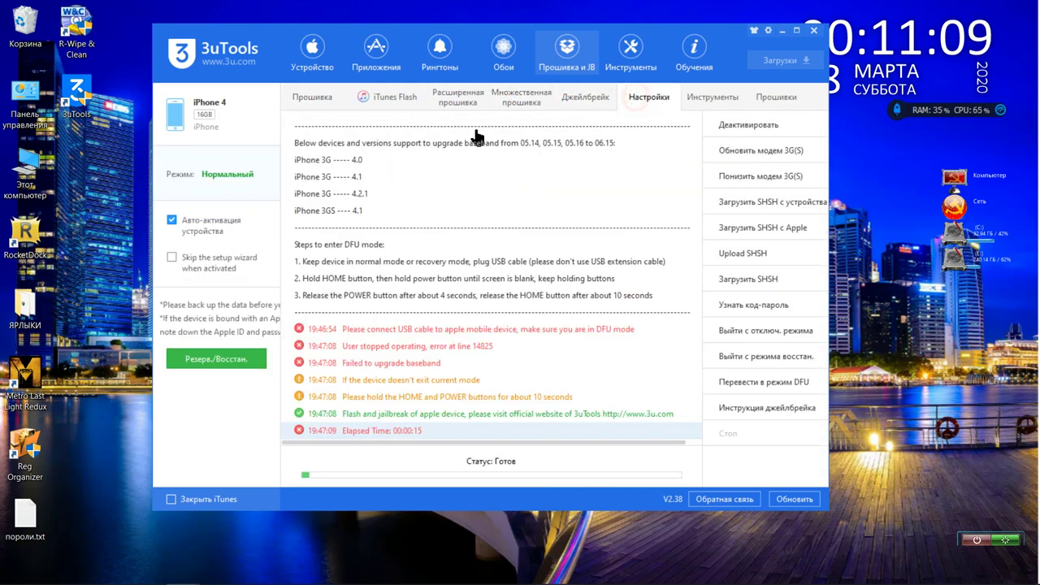
Flash the iPhone 4 with iPhone3,1_7.1.2_11D257_Restore.ipsw in Quick Flash Mode, skipping the suggested backup.
click(312, 106)
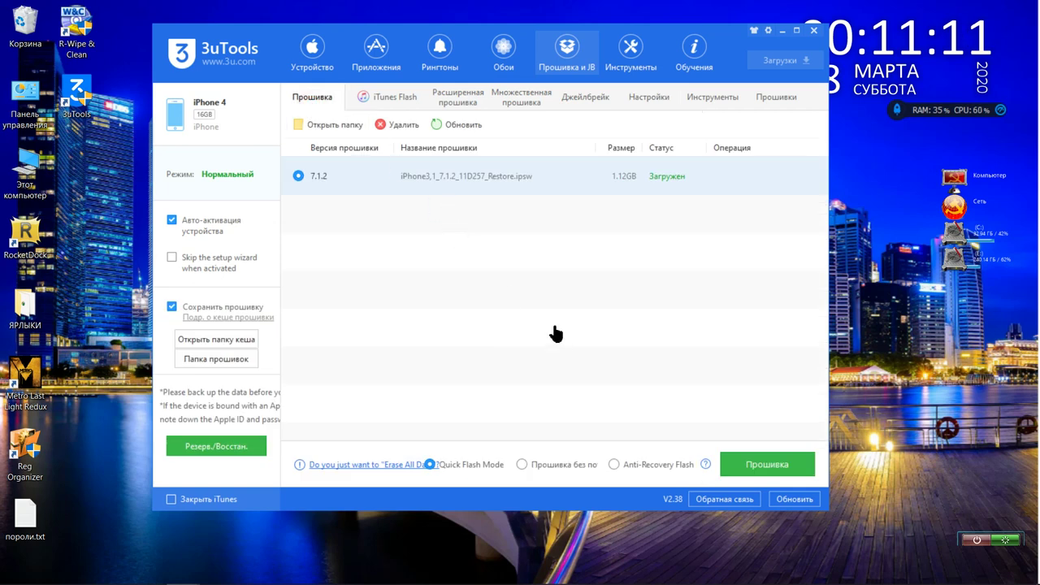
click(776, 470)
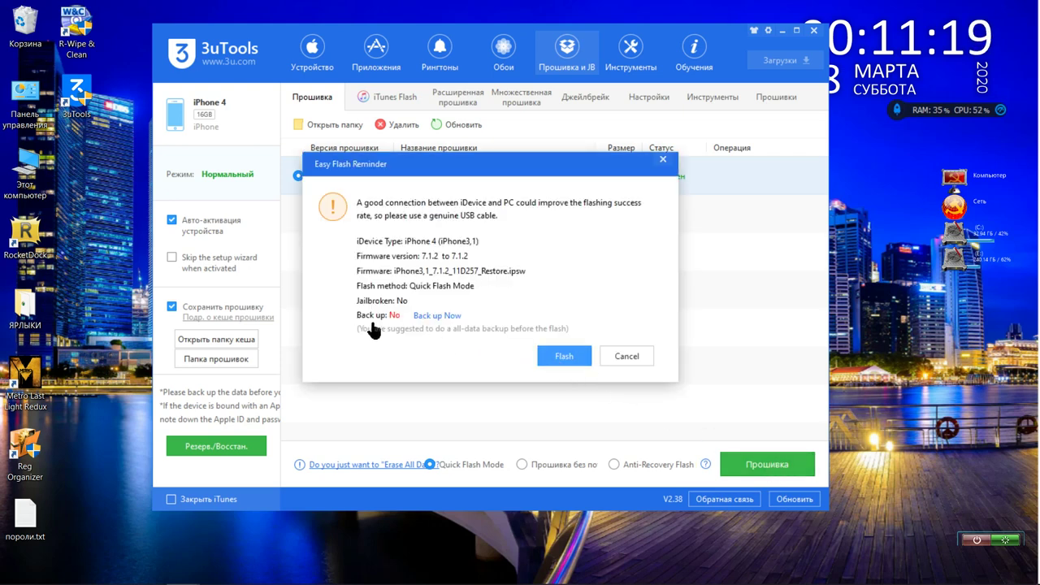
click(566, 368)
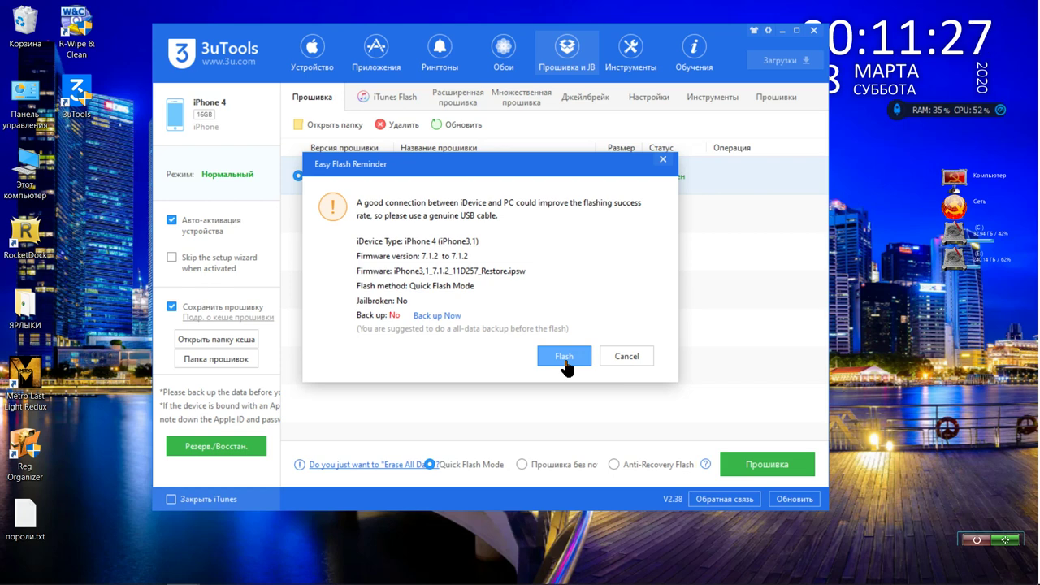
click(564, 364)
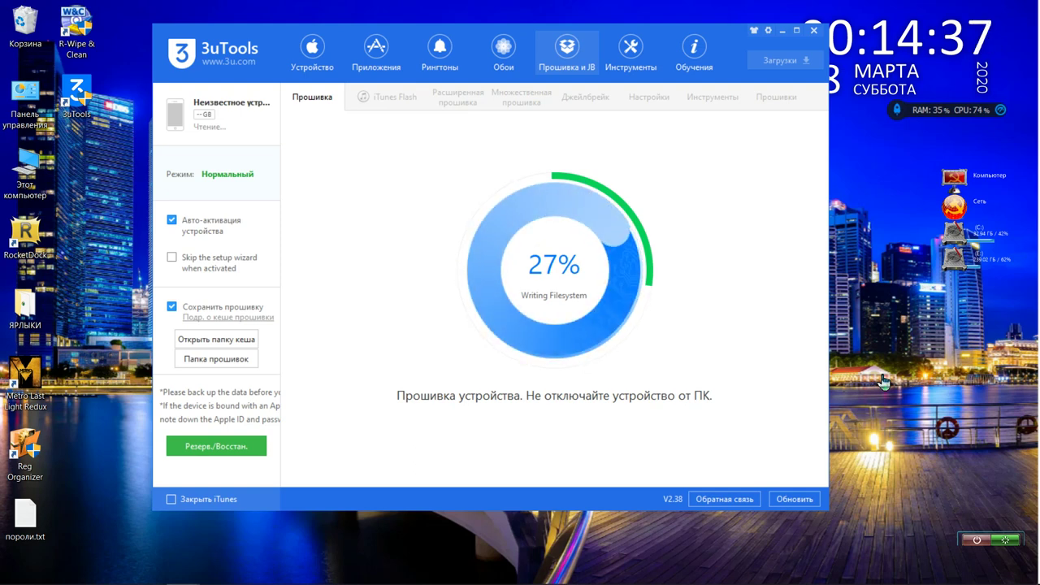
Switch to the web browser, close the old 3uTools and iOS update tabs, and open YouTube from the visual bookmarks.
mouse_move(428, 8)
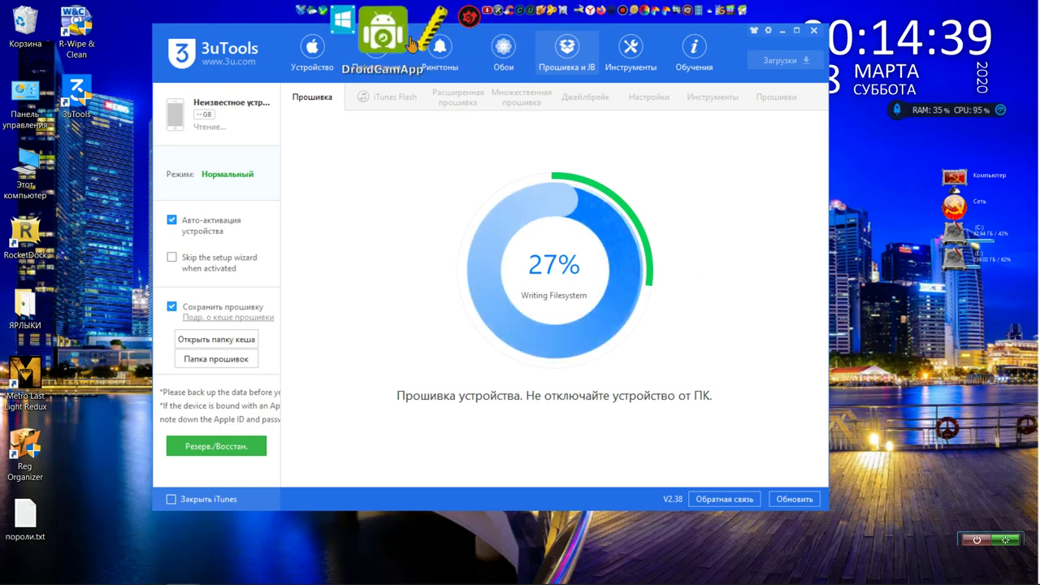
mouse_move(182, 571)
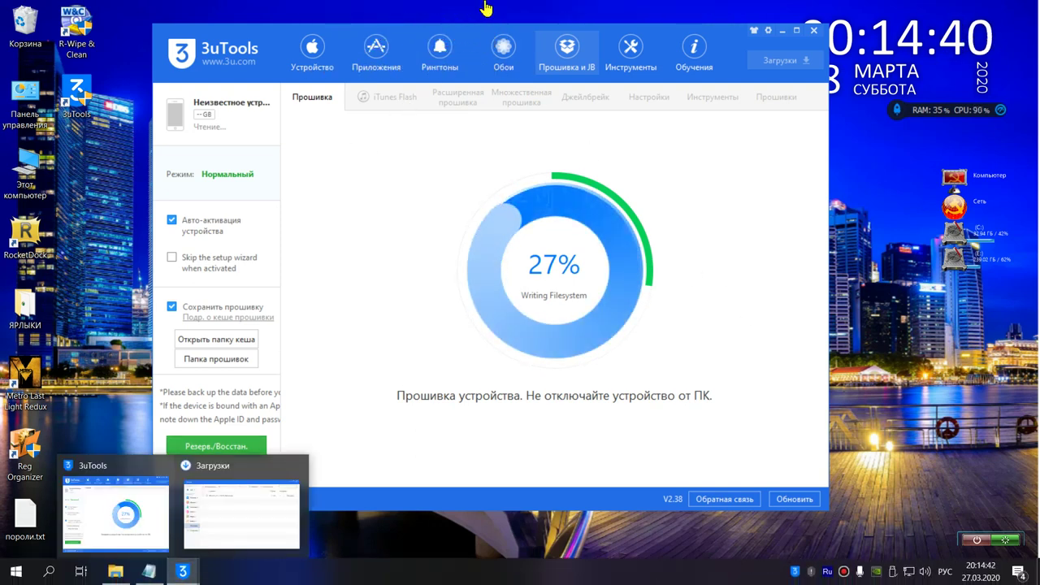
mouse_move(520, 12)
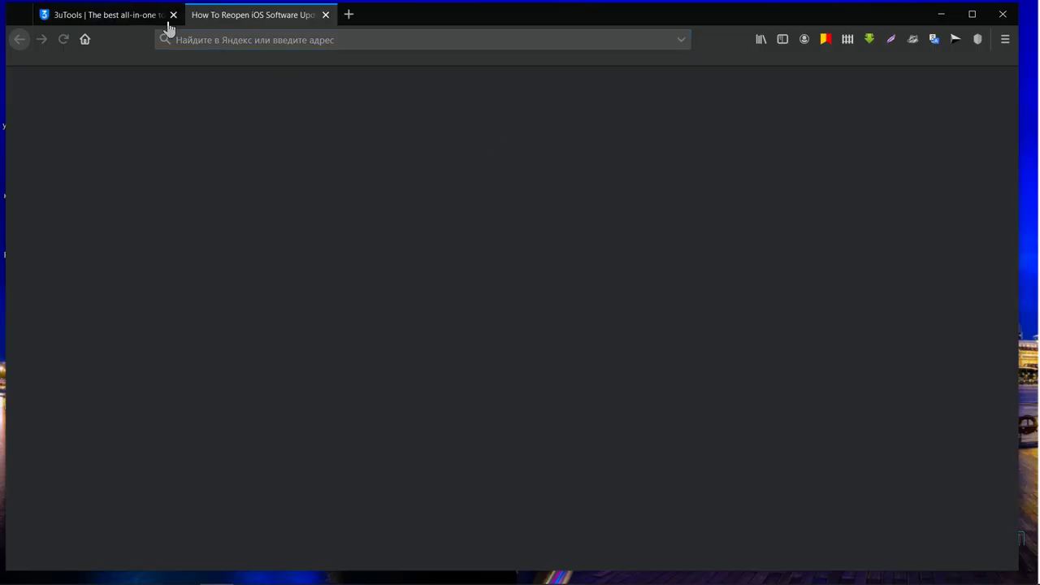
click(174, 16)
click(174, 16)
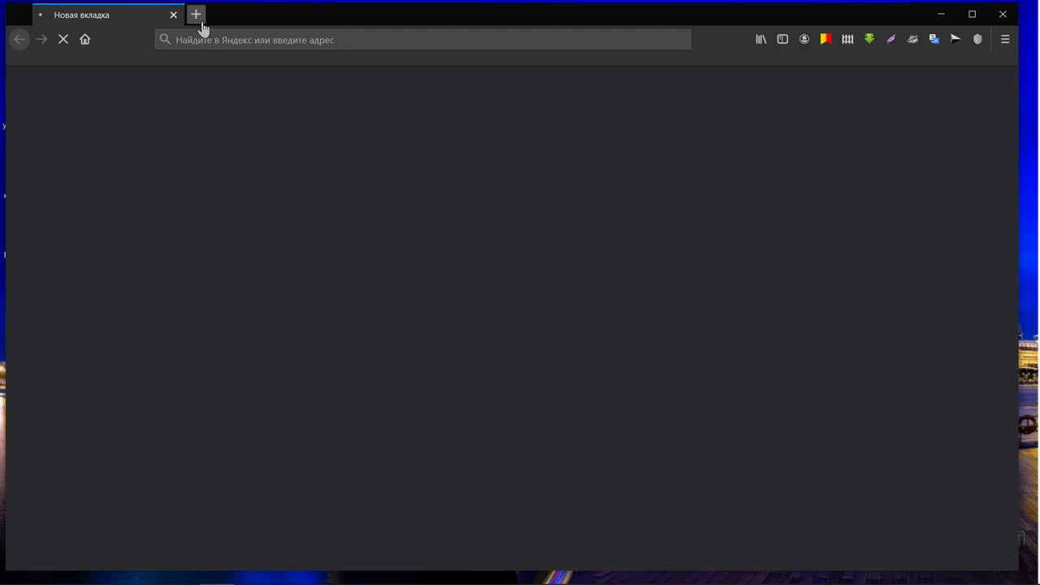
click(198, 23)
click(172, 16)
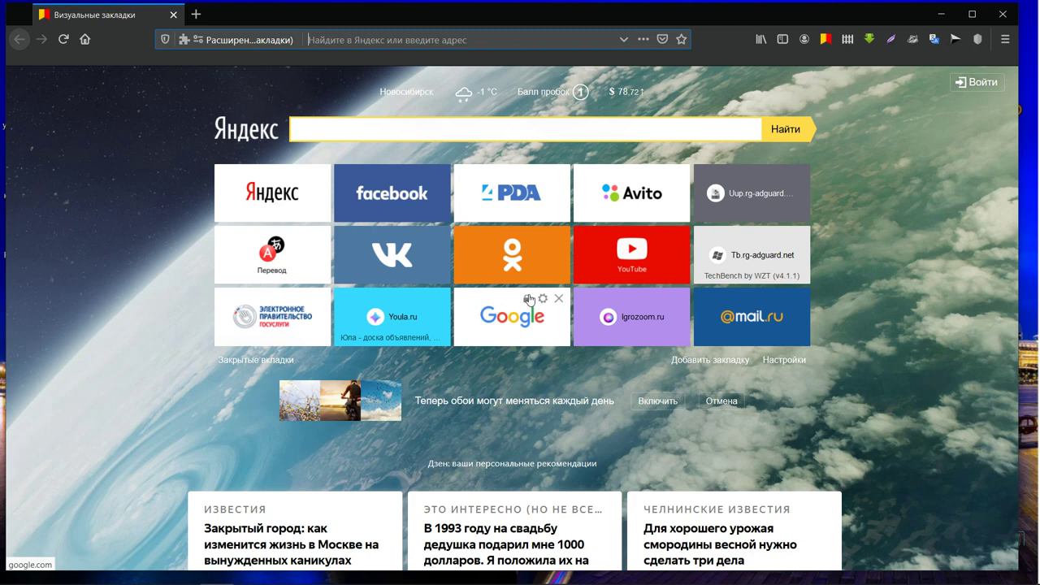
click(638, 277)
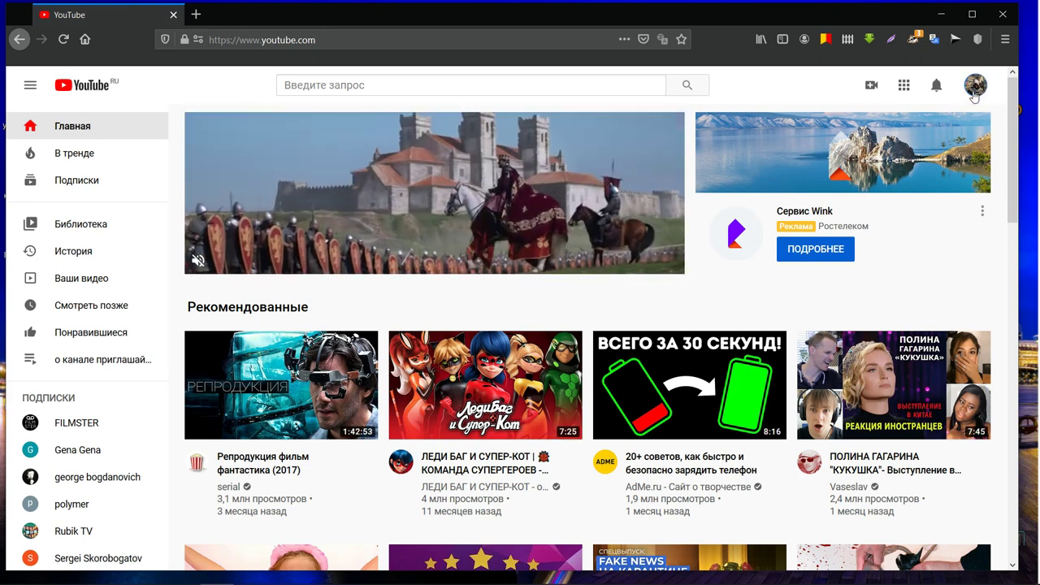
Open the signed-in account's own YouTube channel and look through its uploaded videos down to the older ones.
click(974, 93)
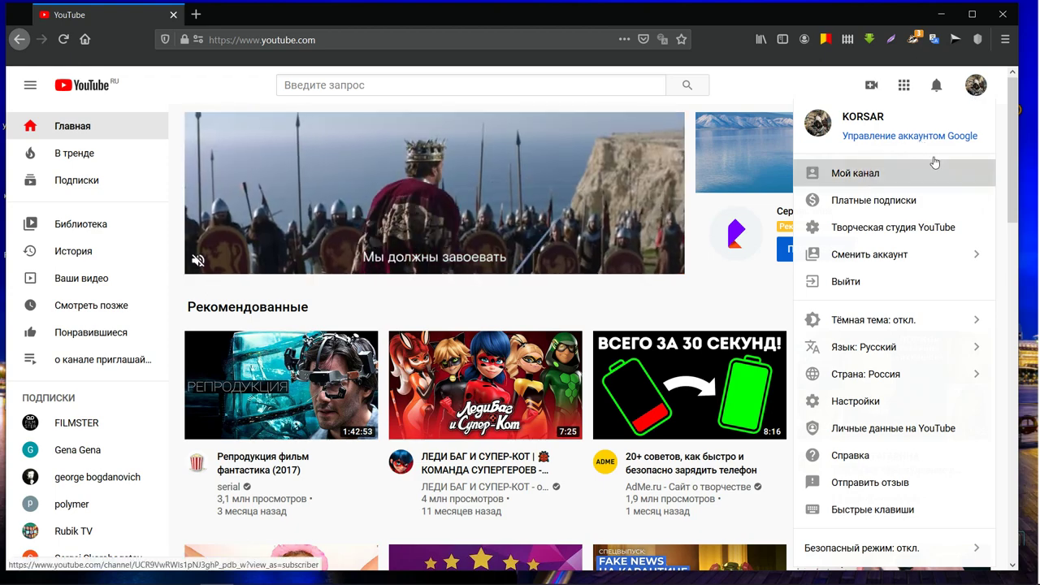
click(934, 162)
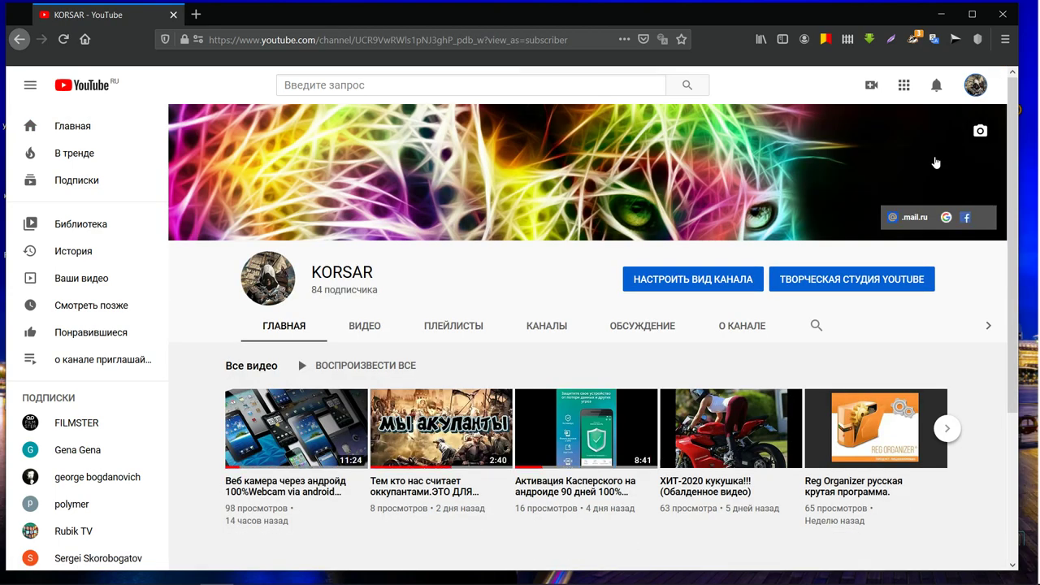
scroll(924, 166, down, 2)
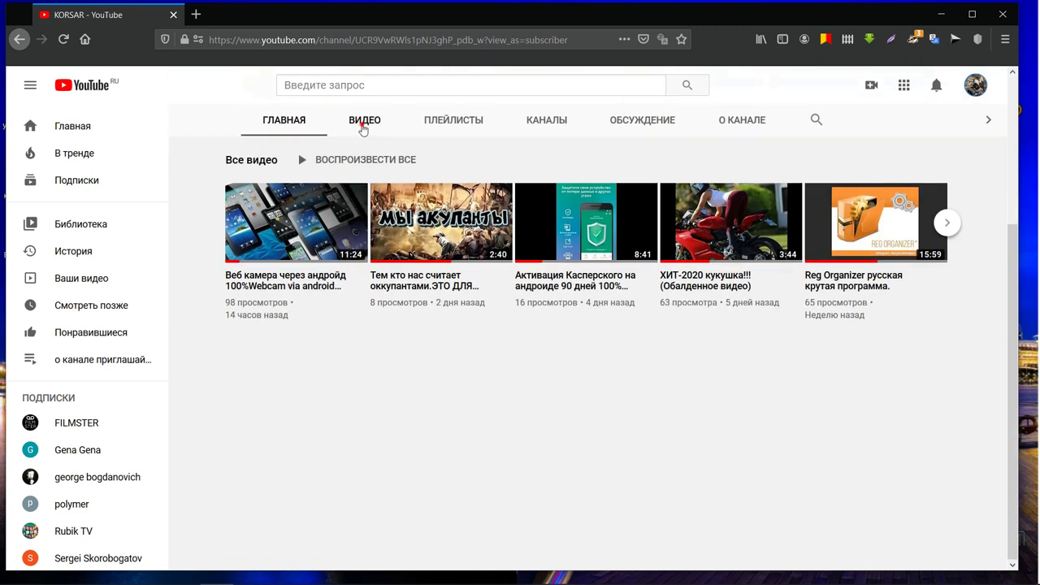
click(363, 129)
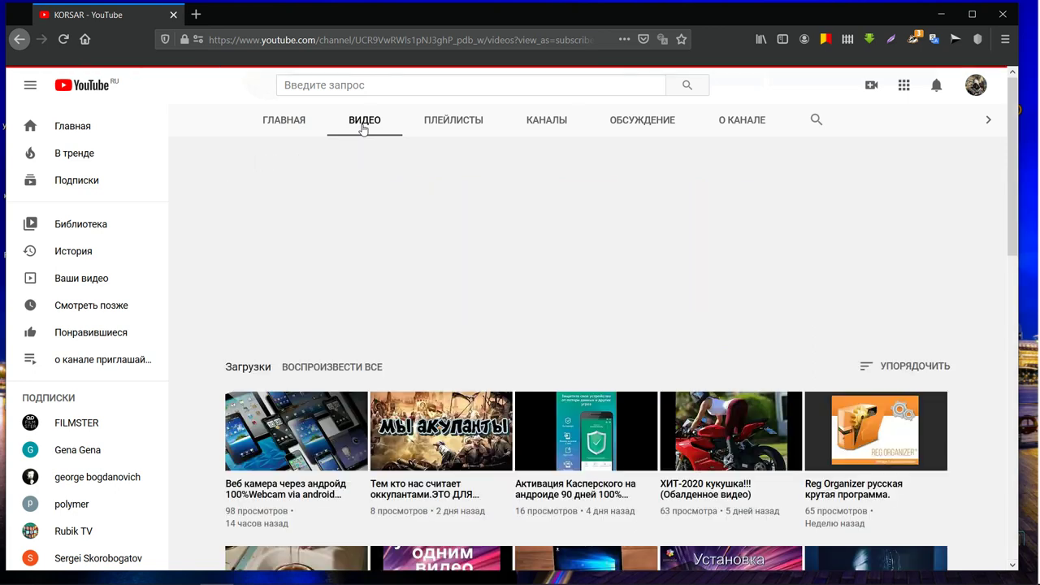
scroll(363, 130, down, 5)
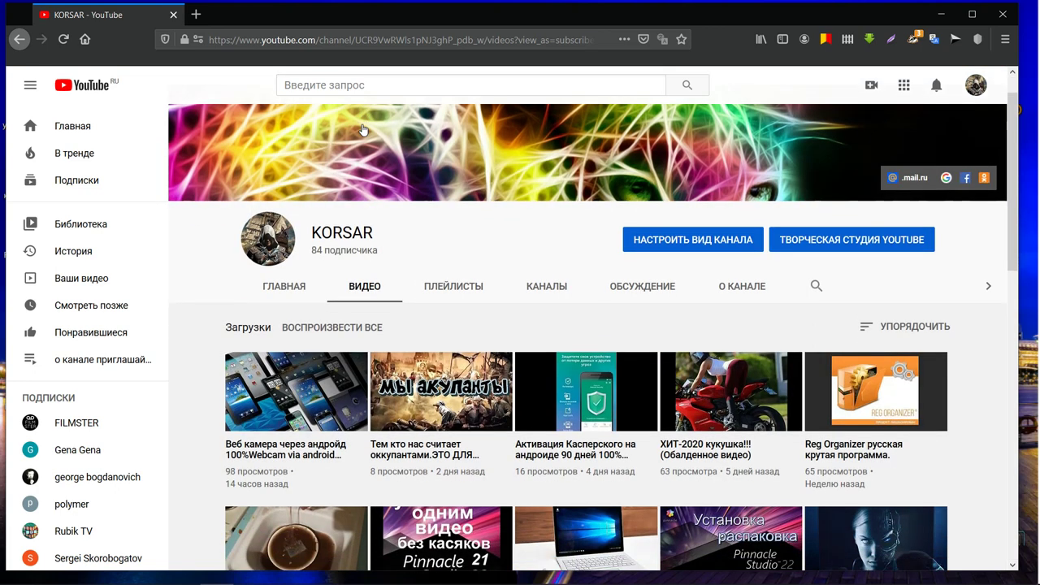
scroll(359, 131, down, 5)
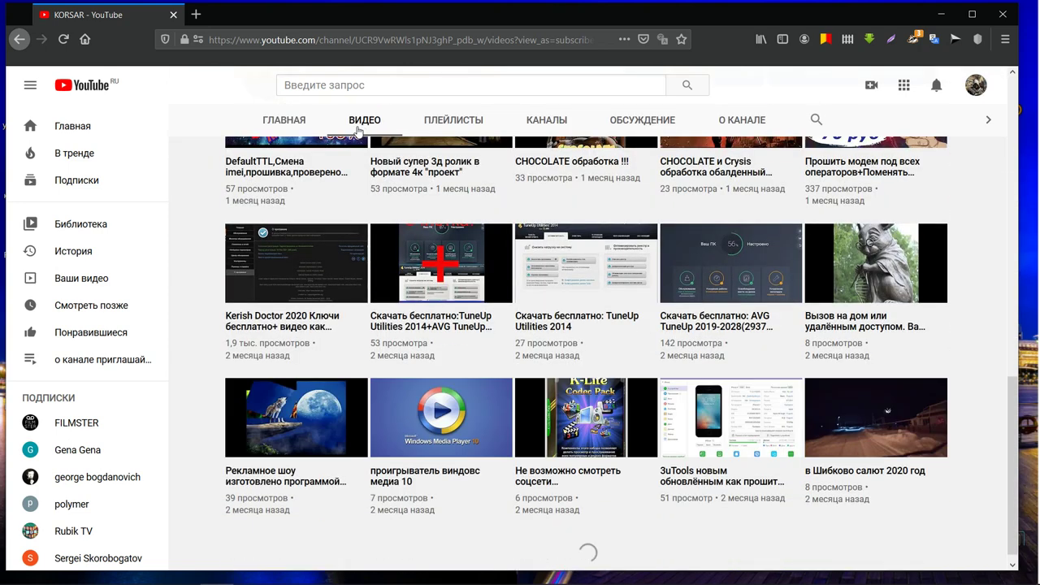
scroll(627, 375, down, 1)
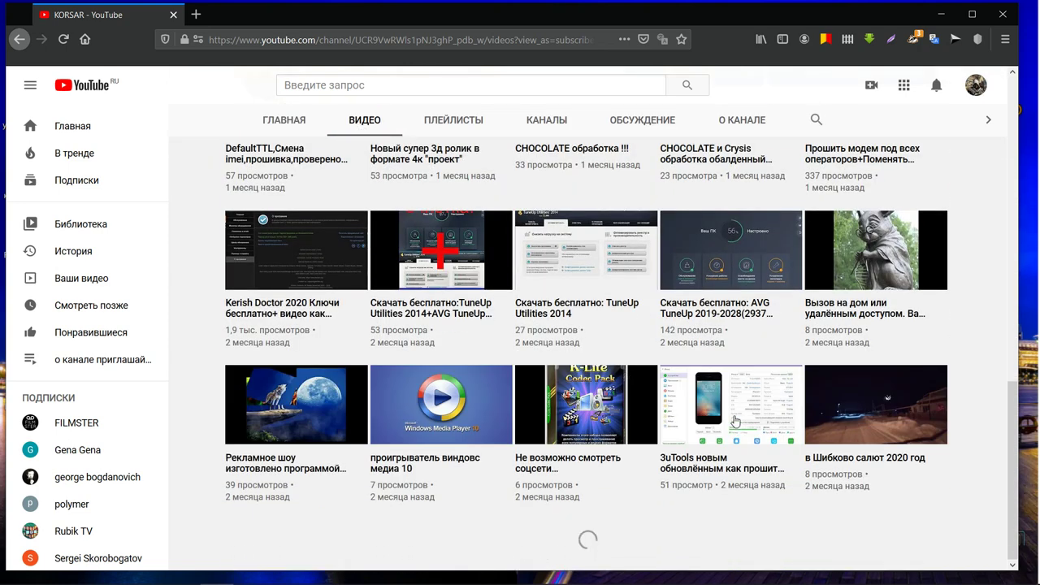
scroll(639, 369, down, 3)
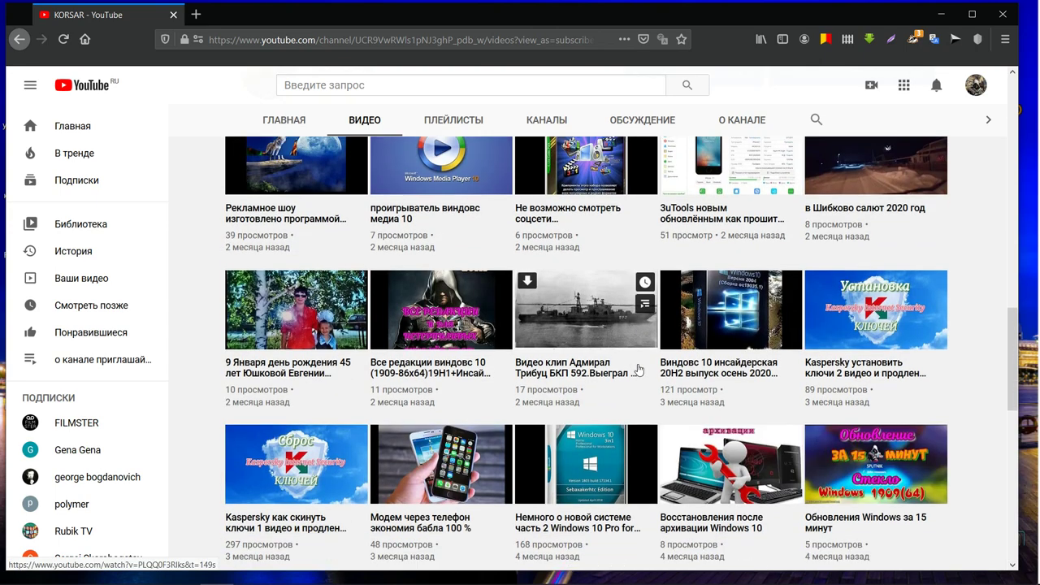